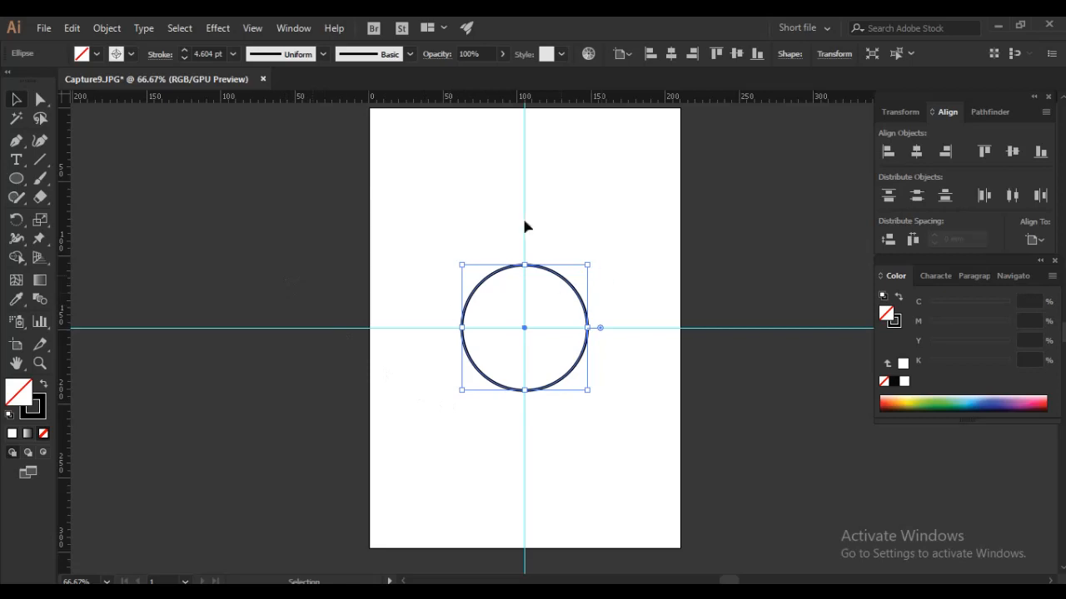
# - Set the circle's stroke weight to 4 pt and centre it horizontally and vertically on the artboard
pyautogui.click(201, 48)
pyautogui.write('4')
pyautogui.press('Return')
pyautogui.moveTo(621, 237); pyautogui.dragTo(415, 423)
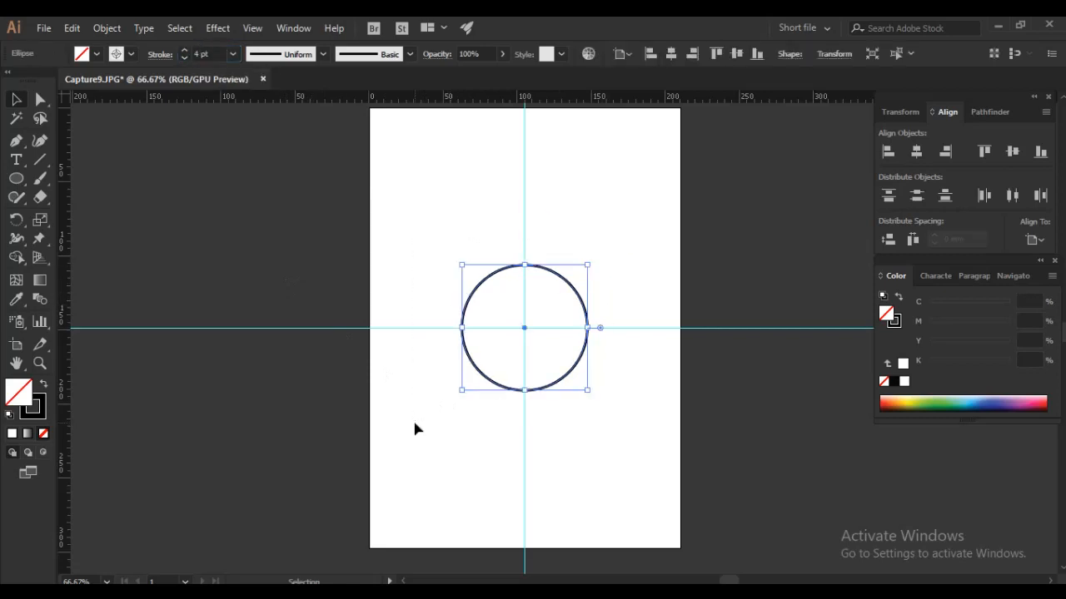
pyautogui.click(917, 154)
pyautogui.click(1012, 156)
pyautogui.click(549, 274)
pyautogui.click(550, 271)
# - Copy the circle and paste the duplicate in place
pyautogui.click(74, 28)
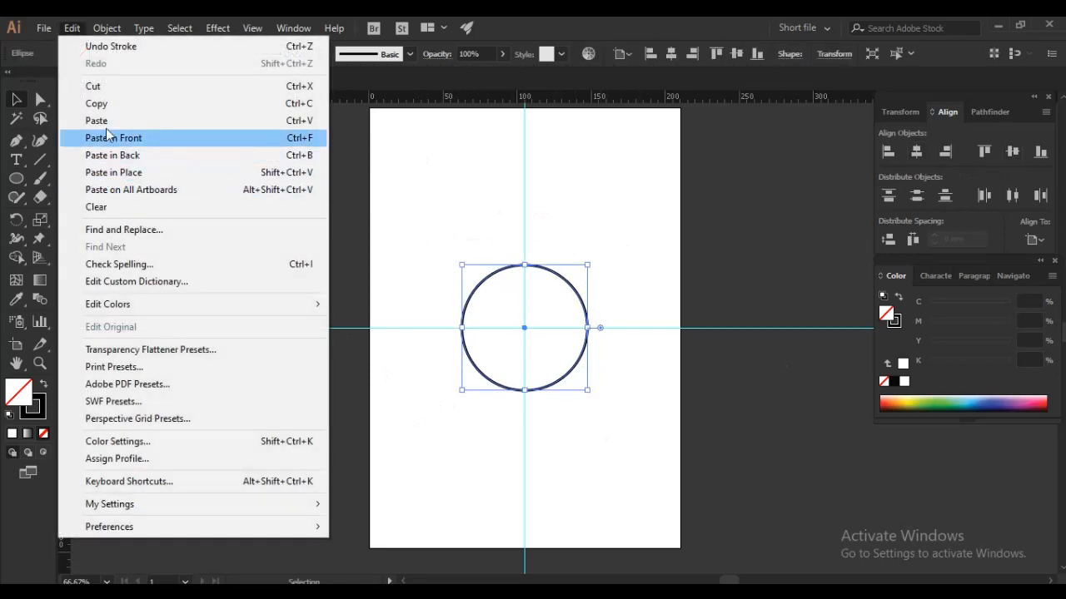
pyautogui.click(105, 108)
pyautogui.click(72, 29)
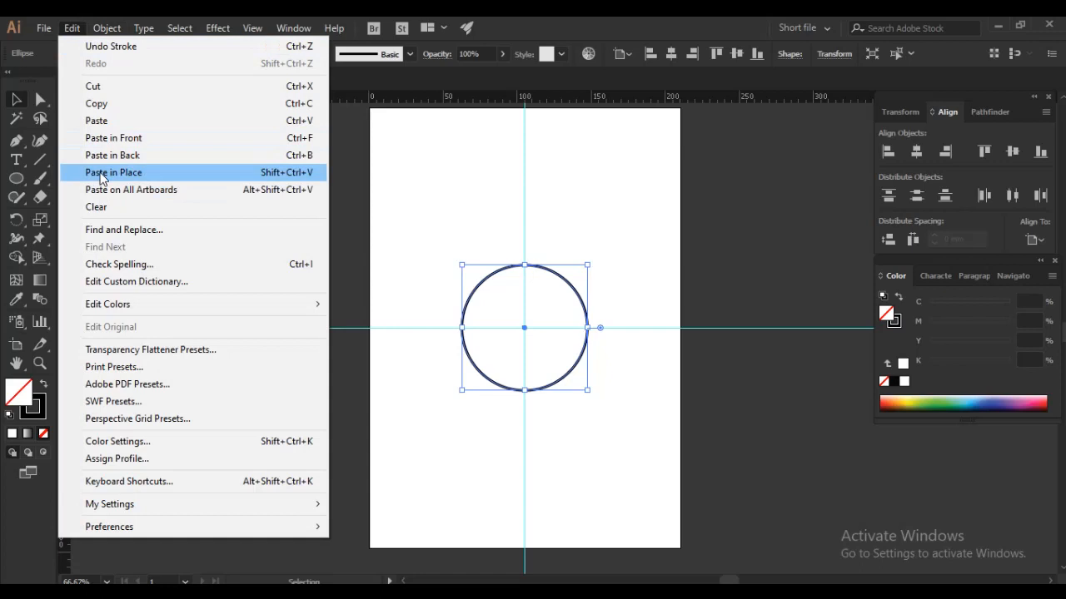
pyautogui.click(101, 175)
# - Scale the duplicated circle proportionally about its centre to a width and height of 74 mm
pyautogui.click(895, 112)
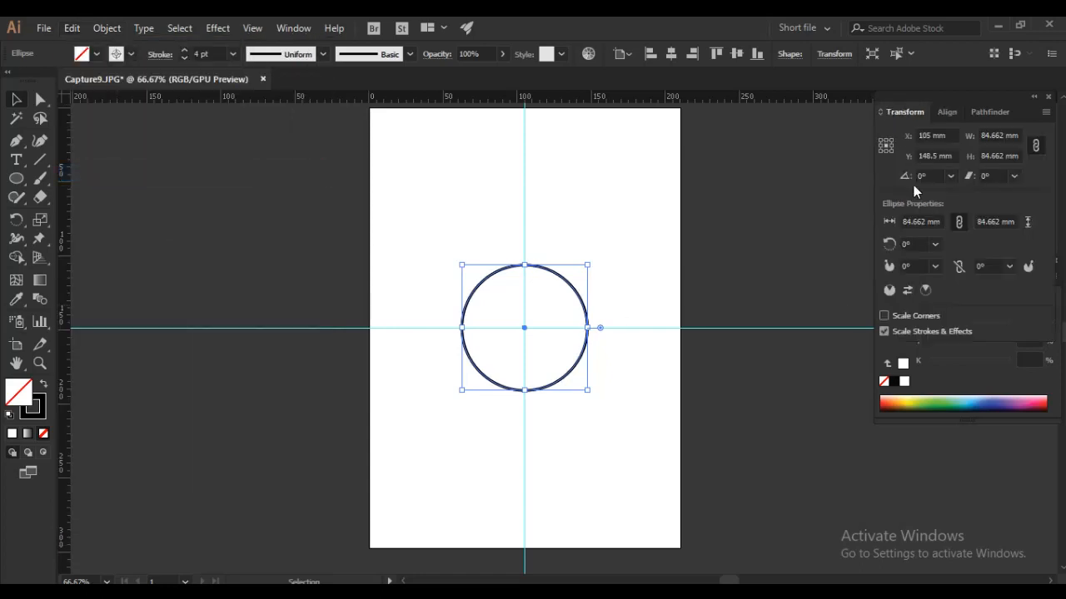
pyautogui.click(886, 147)
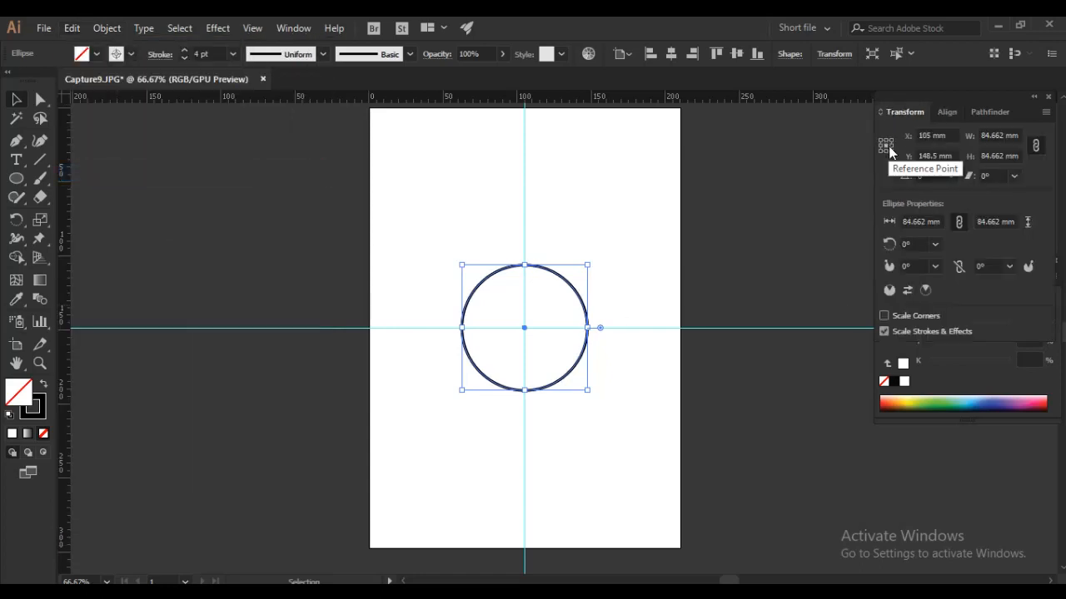
pyautogui.click(1005, 135)
pyautogui.write('80')
pyautogui.press('Return')
pyautogui.write('74')
pyautogui.press('Return')
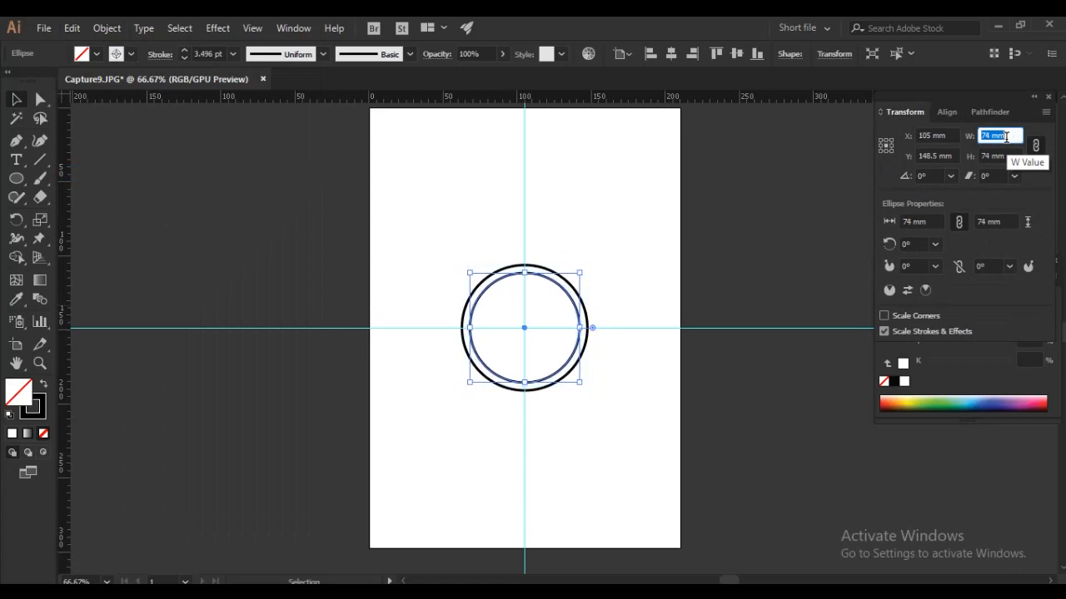
pyautogui.click(645, 271)
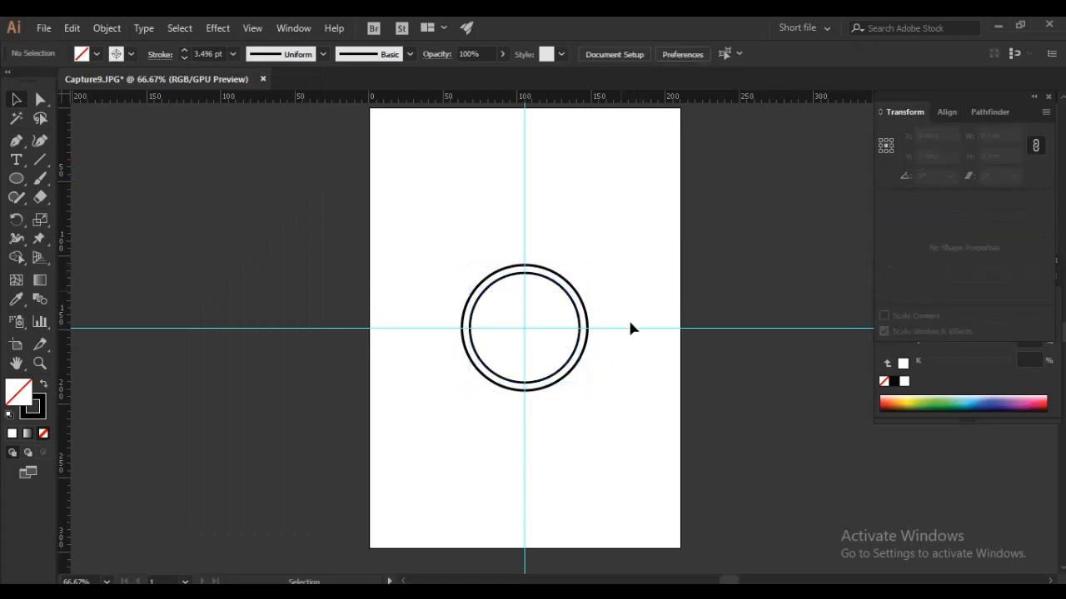
# - Draw a small horizontal rectangle about 15 mm wide on the vertical guide and place it just above the outer circle
pyautogui.keyDown('ctrl'); pyautogui.click(581, 337); pyautogui.keyUp('ctrl')
pyautogui.moveTo(521, 323); pyautogui.dragTo(534, 327)
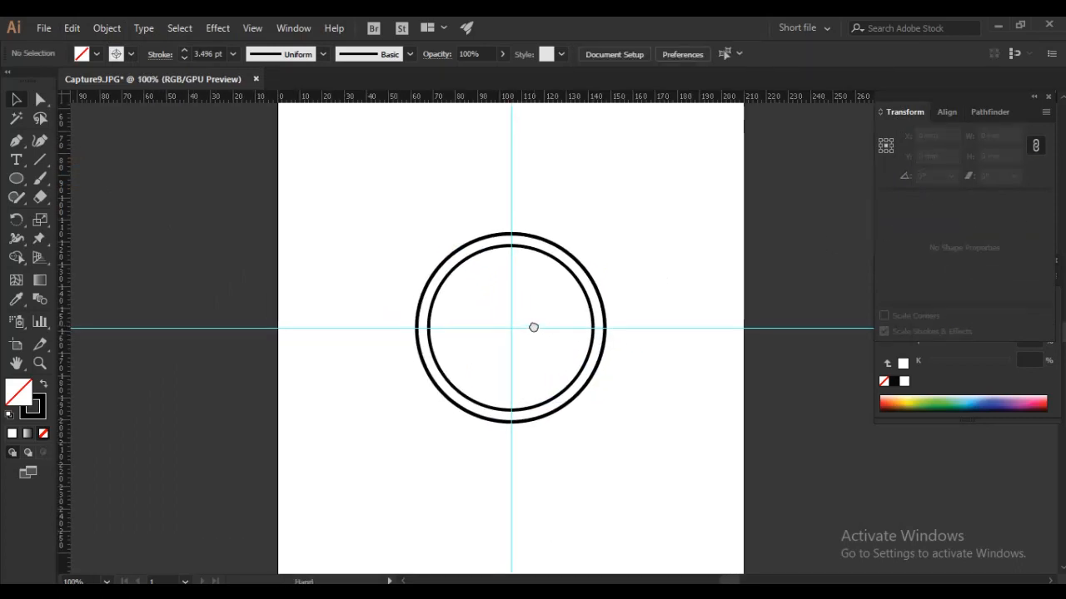
pyautogui.moveTo(20, 179); pyautogui.dragTo(73, 185)
pyautogui.moveTo(480, 201)
pyautogui.mouseDown()
pyautogui.moveTo(542, 214)
pyautogui.moveTo(525, 208)
pyautogui.mouseUp()
pyautogui.click(17, 101)
pyautogui.click(562, 205)
pyautogui.scroll(1, 513, 209)
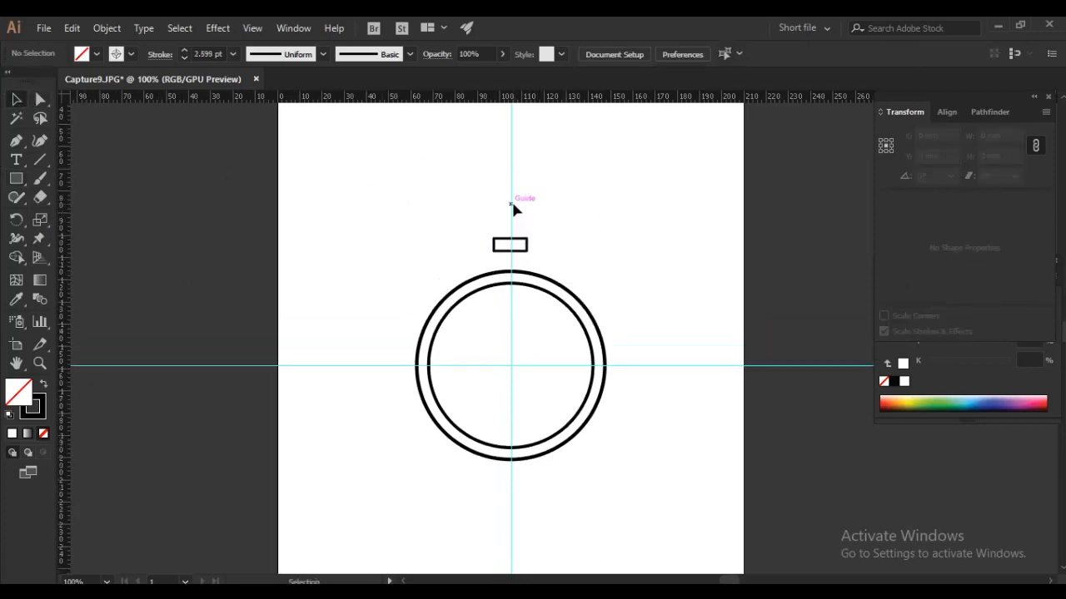
pyautogui.moveTo(527, 250); pyautogui.dragTo(528, 263)
pyautogui.click(614, 246)
# - Draw a narrow upright rectangle resting on the small horizontal one and align their horizontal centres
pyautogui.click(15, 181)
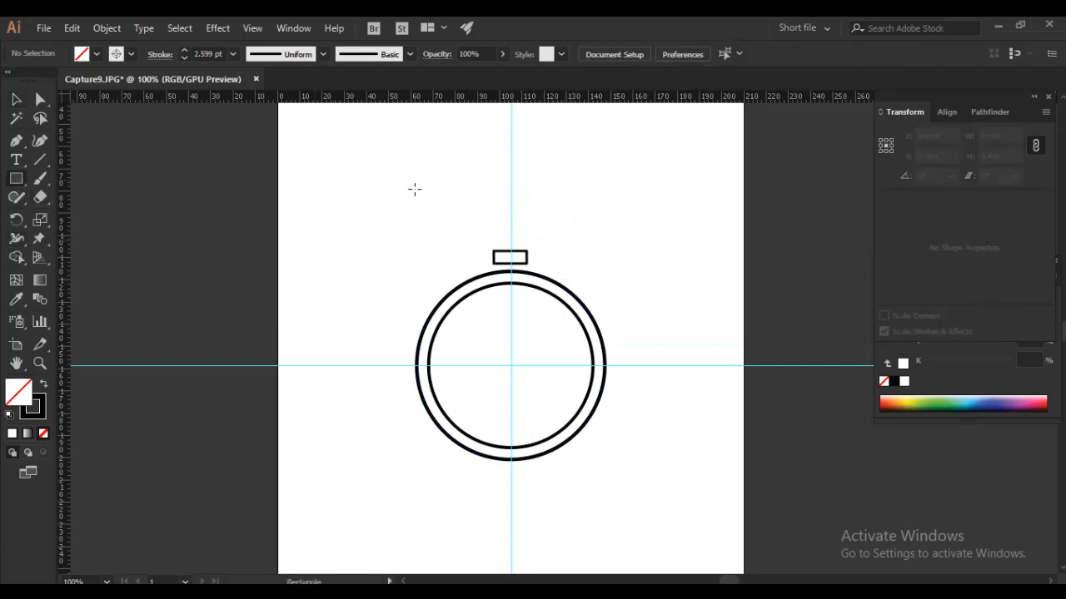
pyautogui.moveTo(492, 207); pyautogui.dragTo(511, 250)
pyautogui.click(20, 104)
pyautogui.moveTo(397, 186); pyautogui.dragTo(574, 245)
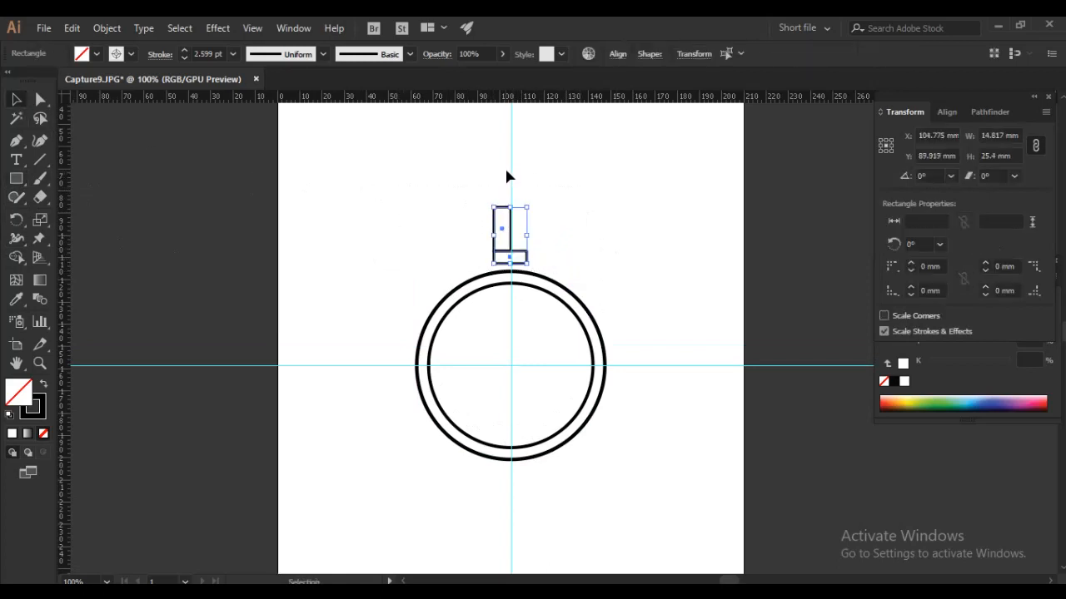
pyautogui.click(948, 114)
pyautogui.click(916, 152)
pyautogui.click(577, 221)
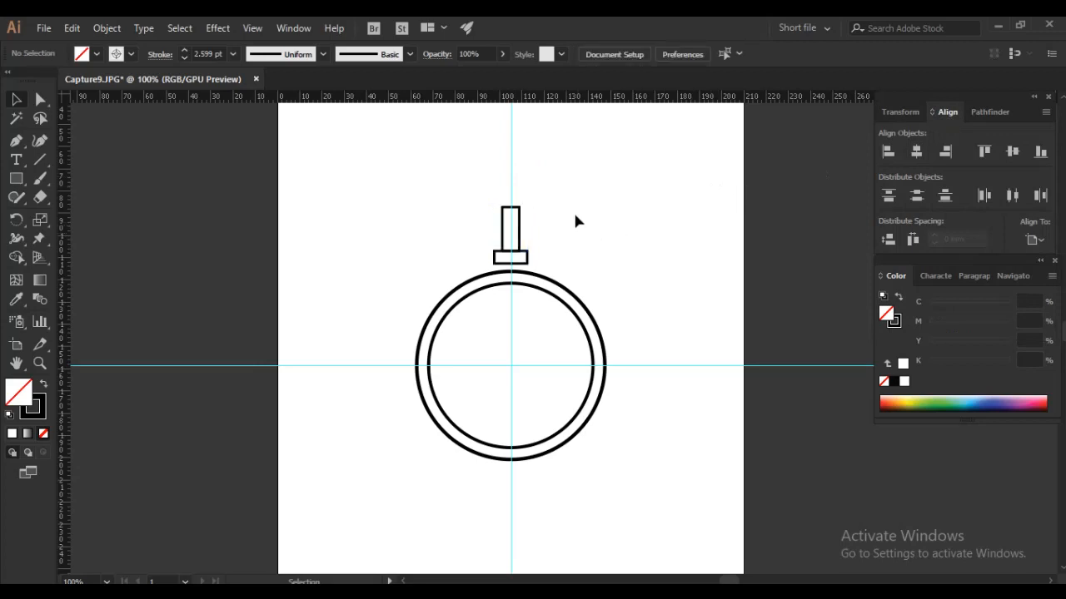
# - Check where the two rectangles meet in outline view and stretch the narrow one taller by raising its upper edge
pyautogui.scroll(5, 504, 253)
pyautogui.moveTo(571, 234); pyautogui.dragTo(390, 324)
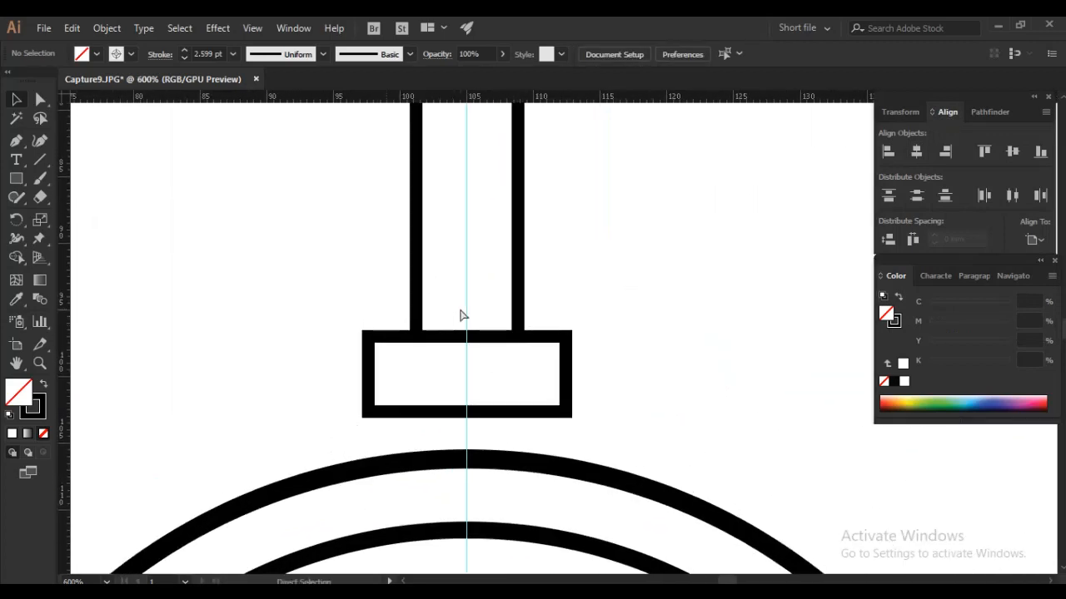
pyautogui.hotkey('ctrl', 'y')
pyautogui.scroll(-3, 513, 324)
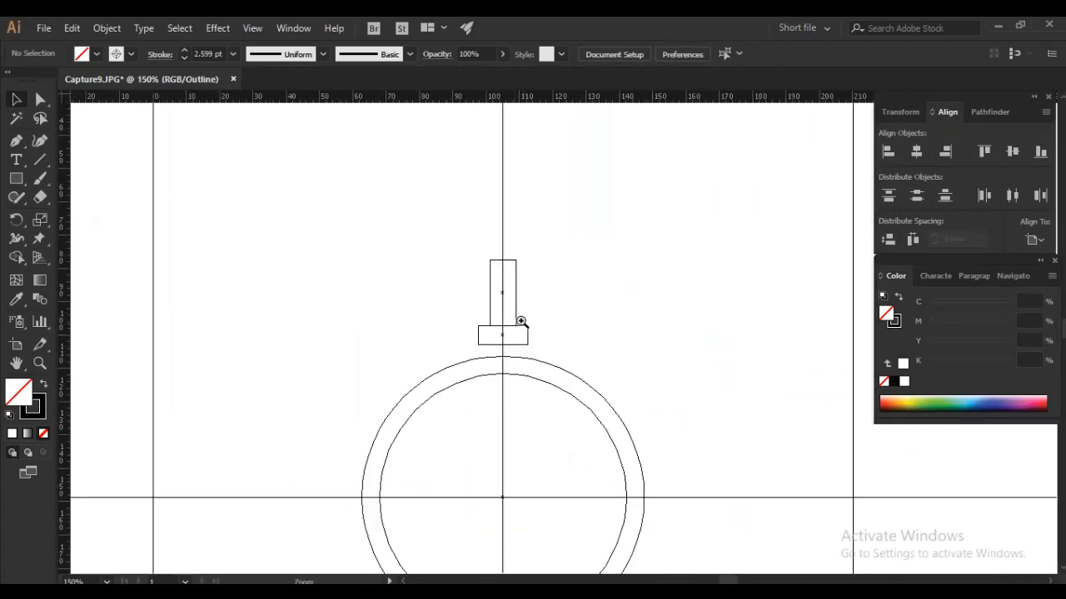
pyautogui.moveTo(531, 335); pyautogui.dragTo(521, 286)
pyautogui.hotkey('ctrl', 'y')
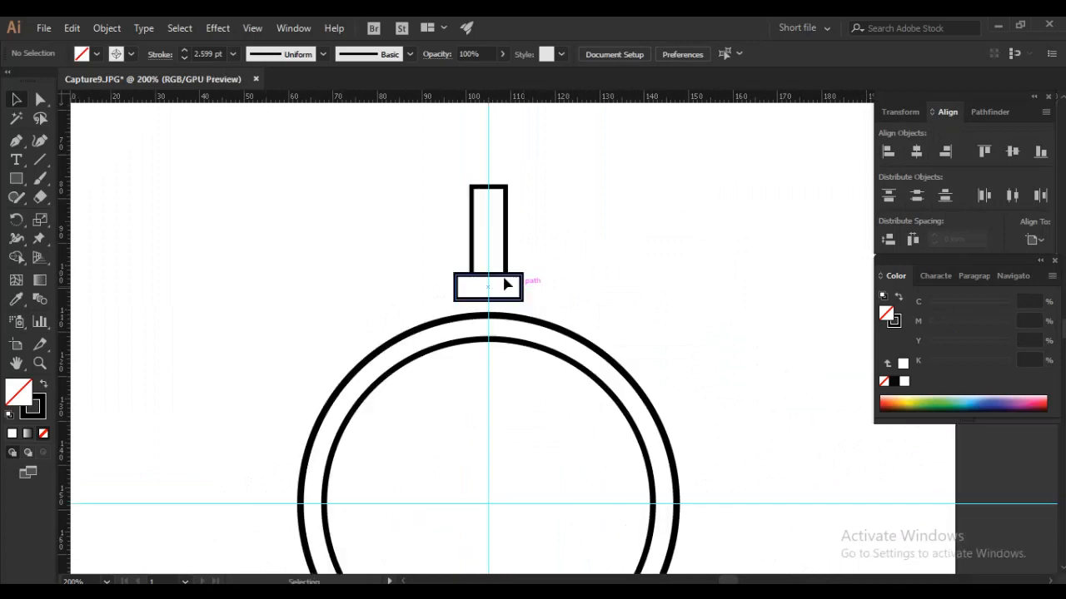
pyautogui.moveTo(511, 205); pyautogui.dragTo(511, 206)
pyautogui.press('a')
pyautogui.moveTo(447, 172); pyautogui.dragTo(499, 171)
# - Draw a circle centred on the vertical guide, overlapping the upper end of the narrow rectangle
pyautogui.moveTo(16, 185); pyautogui.dragTo(87, 216)
pyautogui.moveTo(487, 149); pyautogui.dragTo(526, 187)
pyautogui.click(17, 100)
pyautogui.click(620, 136)
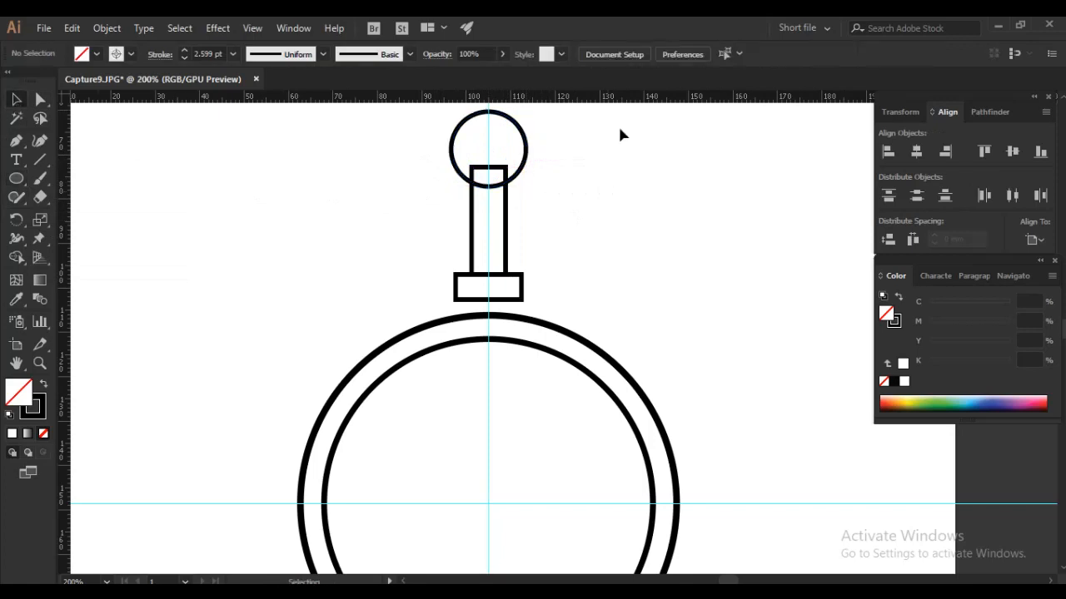
# - Swap fill and stroke on the small circle and both rectangles so they are solid black
pyautogui.moveTo(399, 286); pyautogui.dragTo(375, 313)
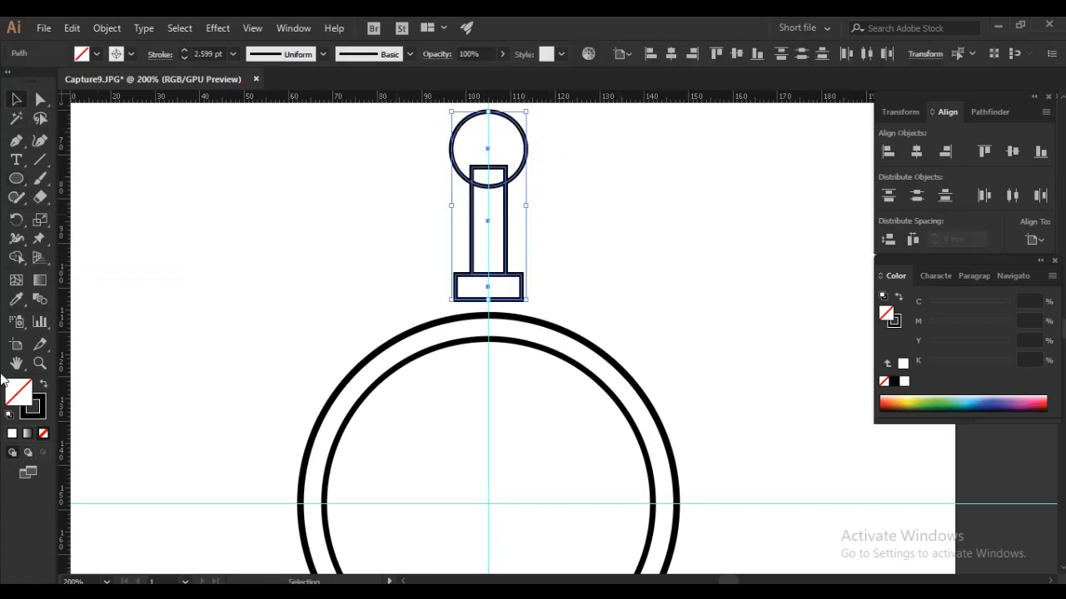
pyautogui.click(43, 385)
pyautogui.click(686, 234)
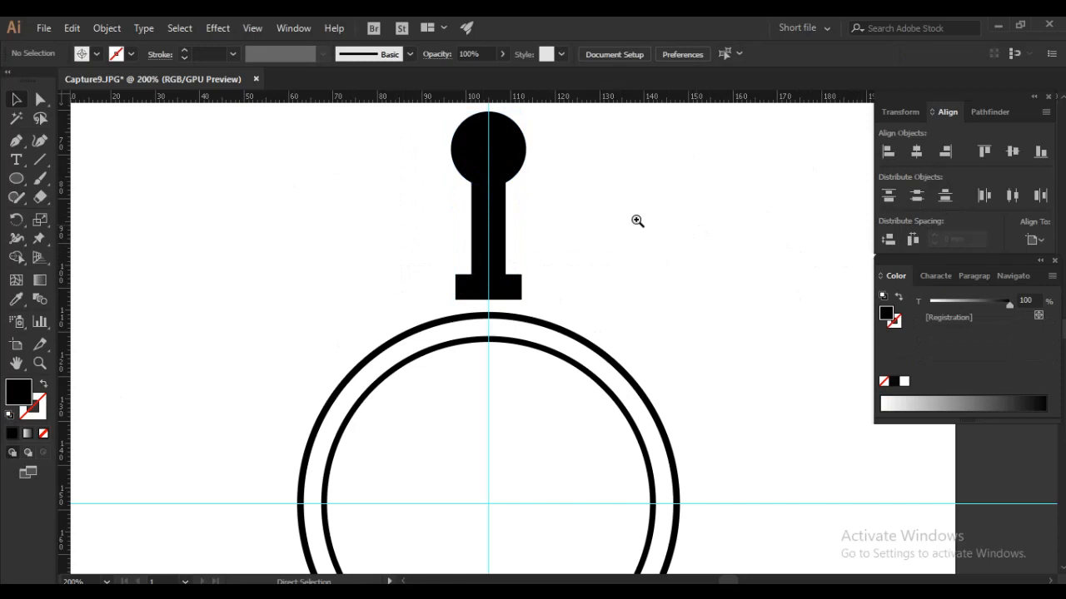
# - Unite the small circle and the two rectangles into a single handle shape
pyautogui.scroll(2, 607, 225)
pyautogui.moveTo(396, 322); pyautogui.dragTo(394, 336)
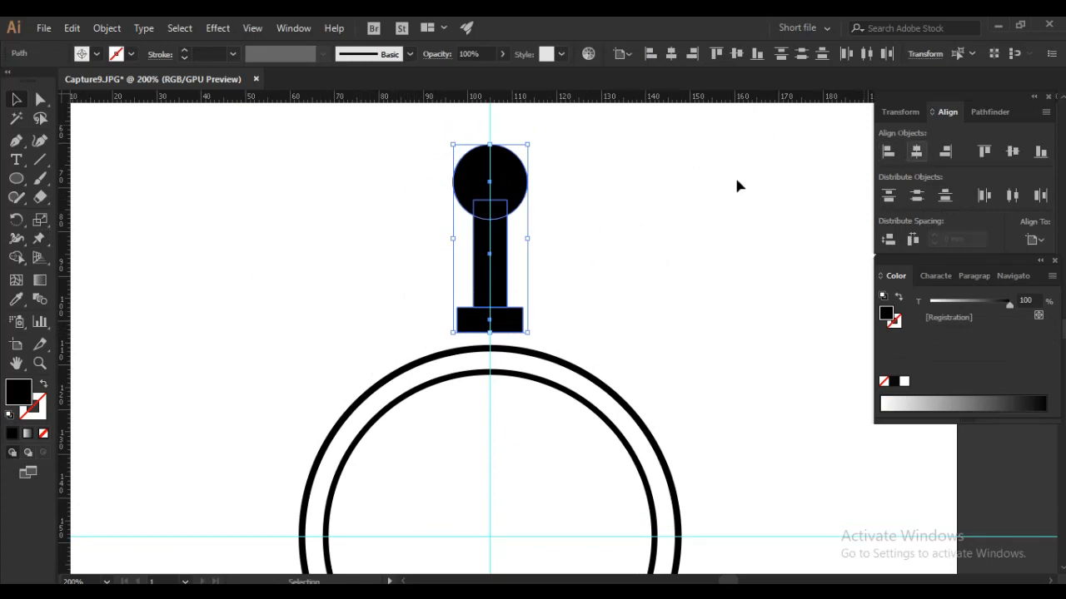
pyautogui.click(988, 115)
pyautogui.click(889, 152)
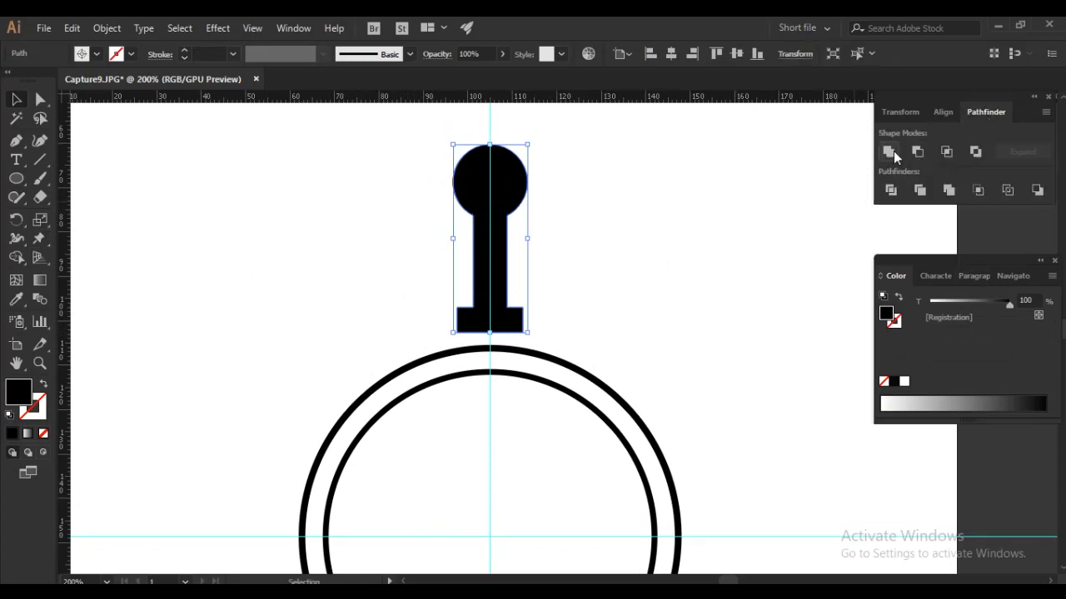
pyautogui.click(615, 248)
# - Round the neck corners of the handle into smooth curves and round its base corners with a 1.8 mm radius
pyautogui.click(38, 100)
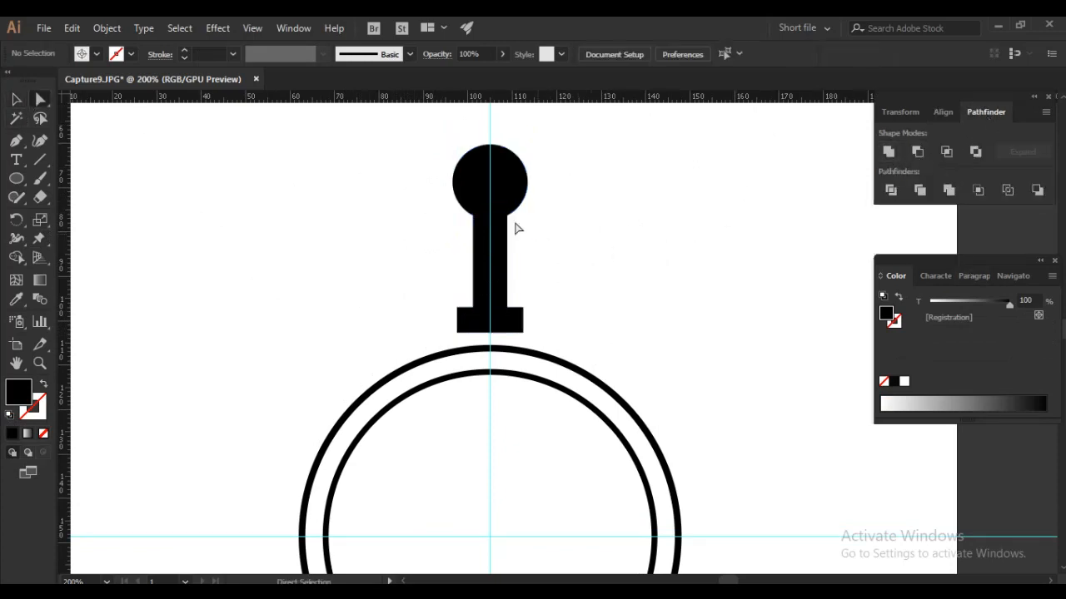
pyautogui.moveTo(533, 228); pyautogui.dragTo(687, 326)
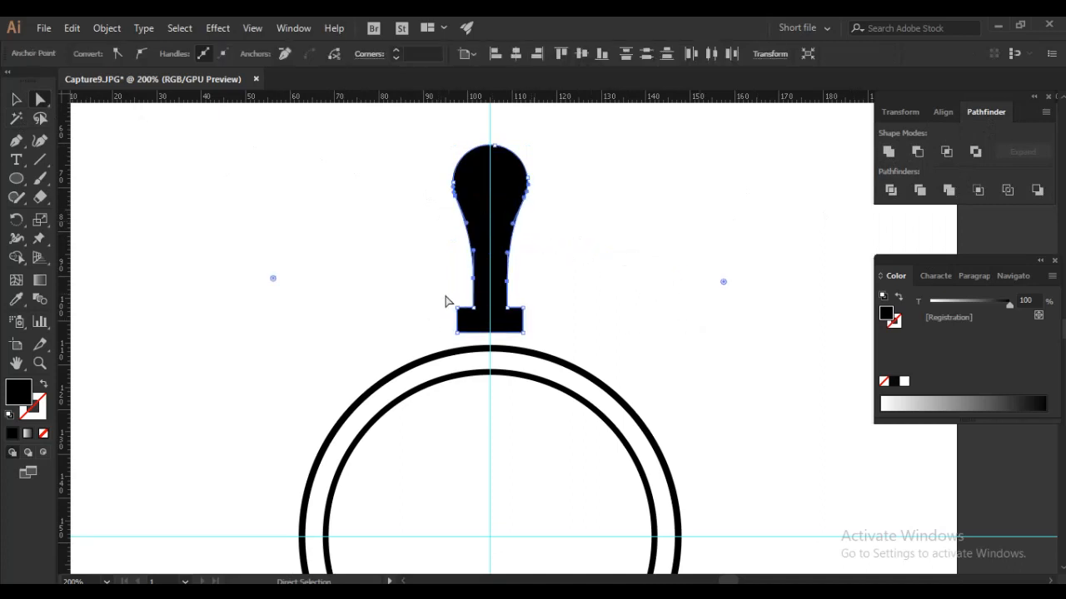
pyautogui.scroll(2, 514, 311)
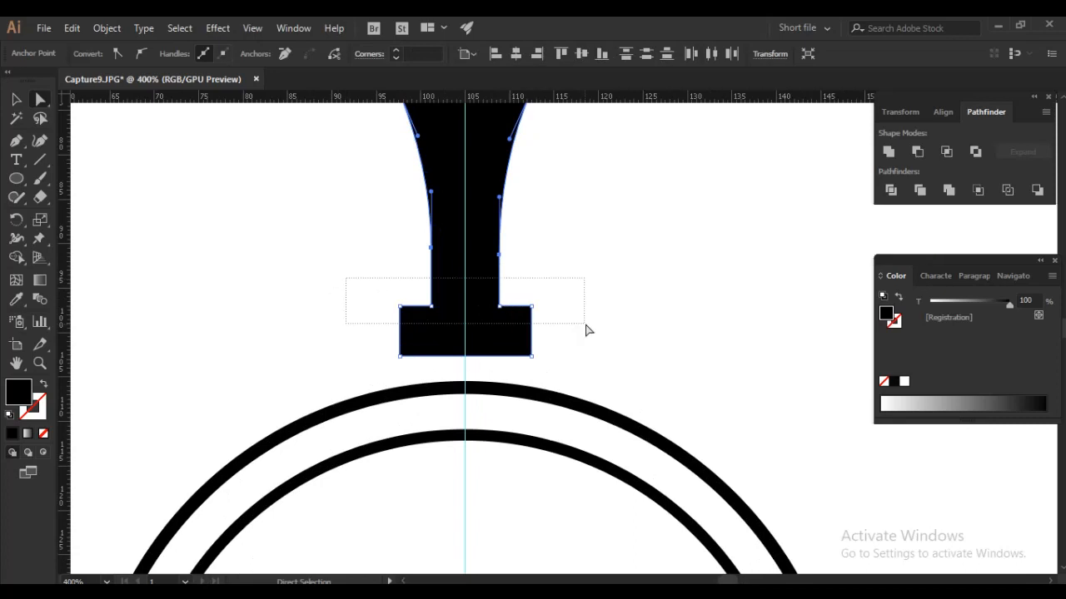
pyautogui.moveTo(586, 330); pyautogui.dragTo(585, 330)
pyautogui.moveTo(524, 290); pyautogui.dragTo(633, 241)
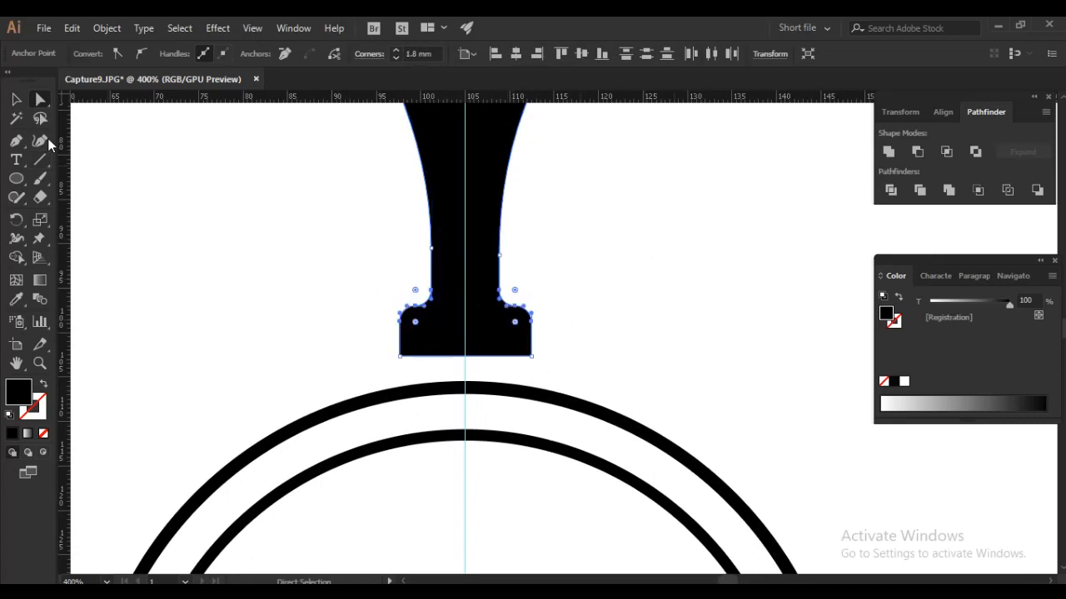
pyautogui.click(18, 102)
pyautogui.click(638, 255)
pyautogui.scroll(-2, 575, 258)
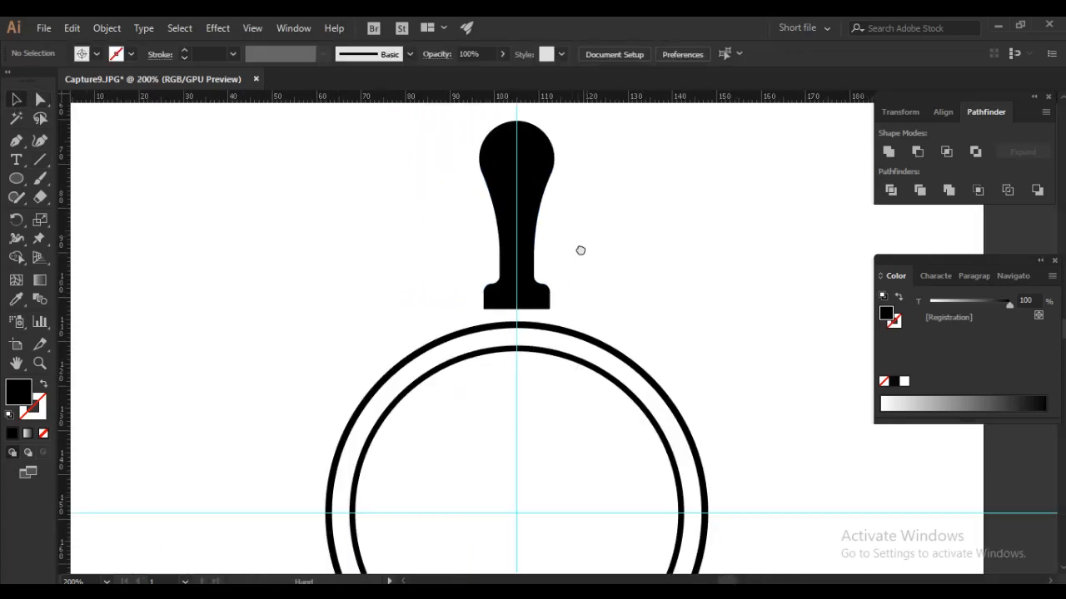
# - Scale the handle down and seat its base on the upper edge of the outer circle
pyautogui.click(546, 200)
pyautogui.moveTo(544, 134); pyautogui.dragTo(514, 289)
pyautogui.click(601, 280)
pyautogui.scroll(1, 506, 343)
pyautogui.scroll(-3, 512, 343)
pyautogui.scroll(3, 526, 365)
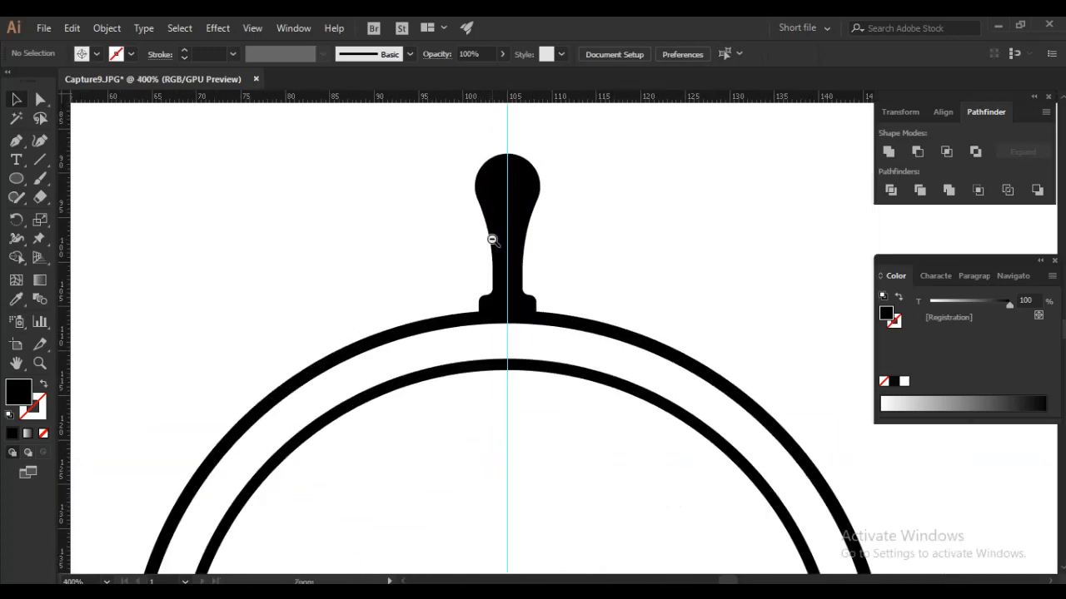
pyautogui.scroll(-2, 490, 238)
pyautogui.moveTo(517, 328); pyautogui.dragTo(513, 317)
# - Turn the handle into an unfilled outline with a 2 pt stroke
pyautogui.click(493, 223)
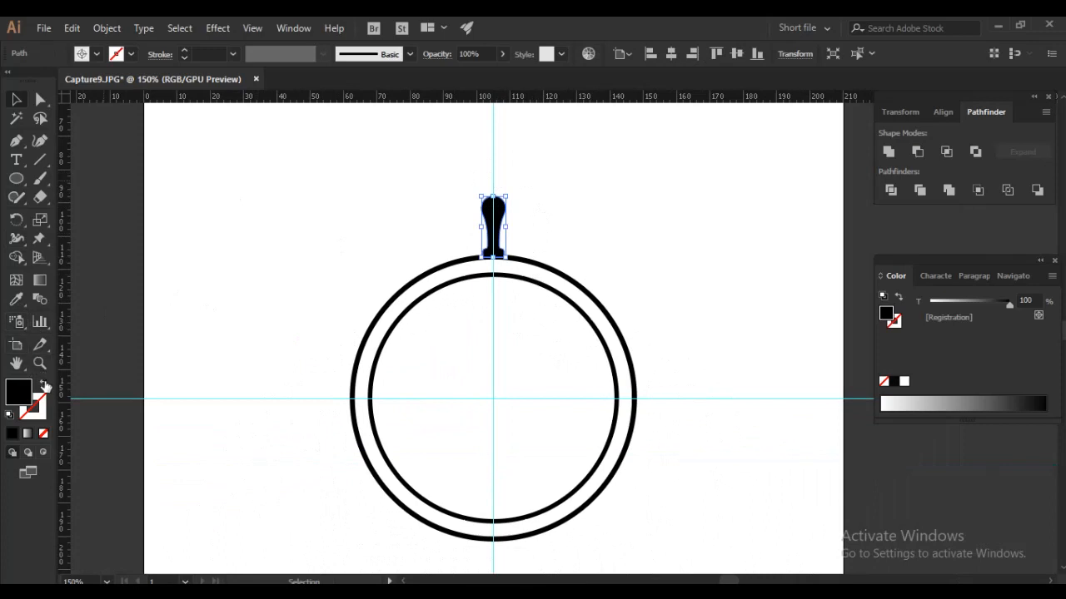
pyautogui.click(44, 384)
pyautogui.click(580, 229)
pyautogui.moveTo(422, 224); pyautogui.dragTo(415, 228)
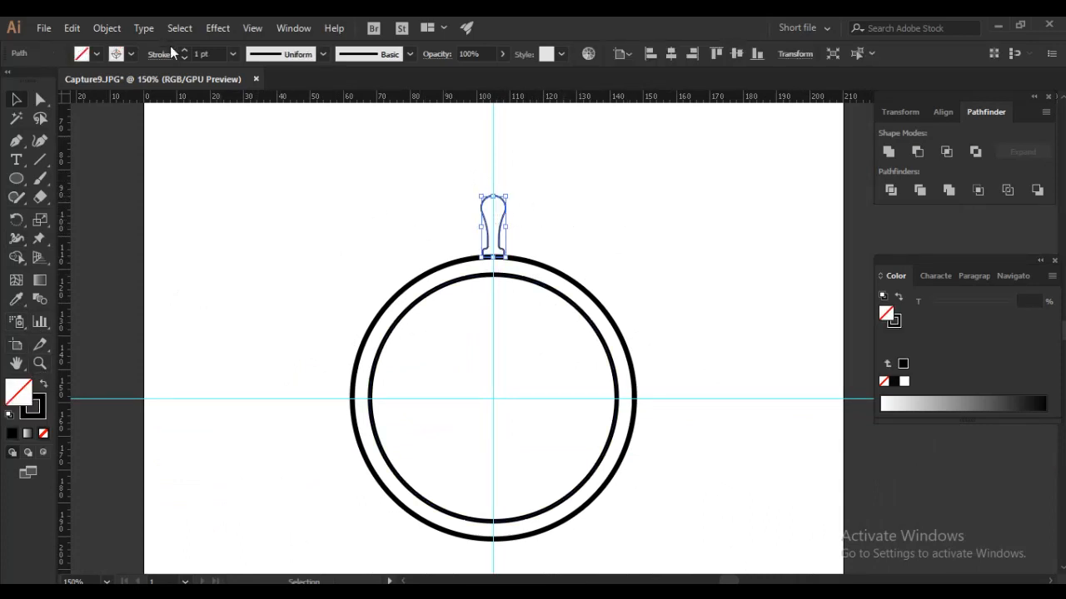
pyautogui.scroll(1, 209, 54)
pyautogui.click(674, 195)
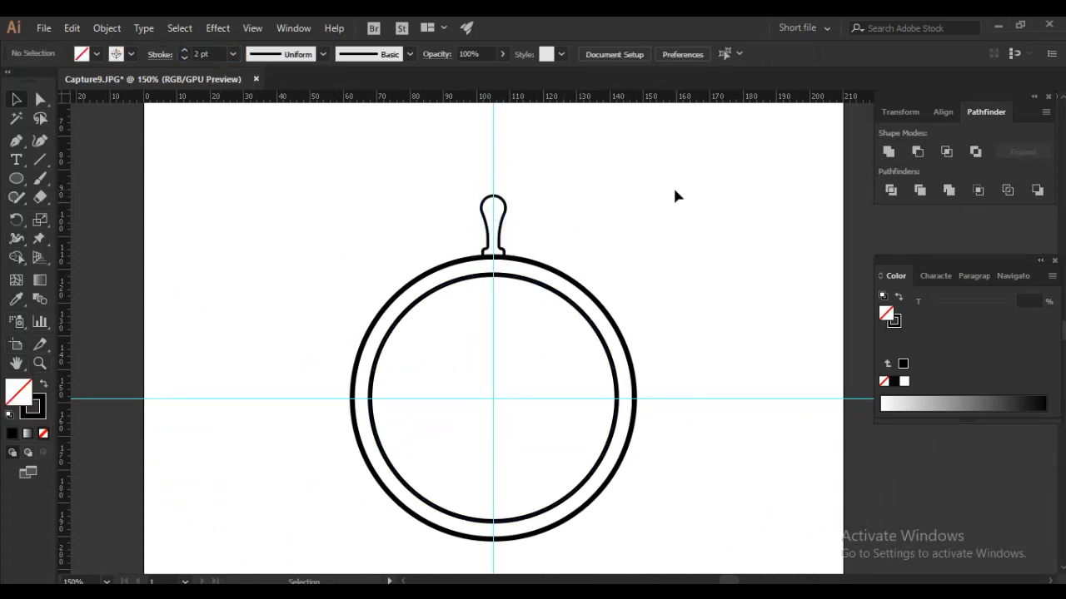
# - Enlarge the handle proportionally and move it up so its base sits on the outer circle's edge
pyautogui.click(508, 218)
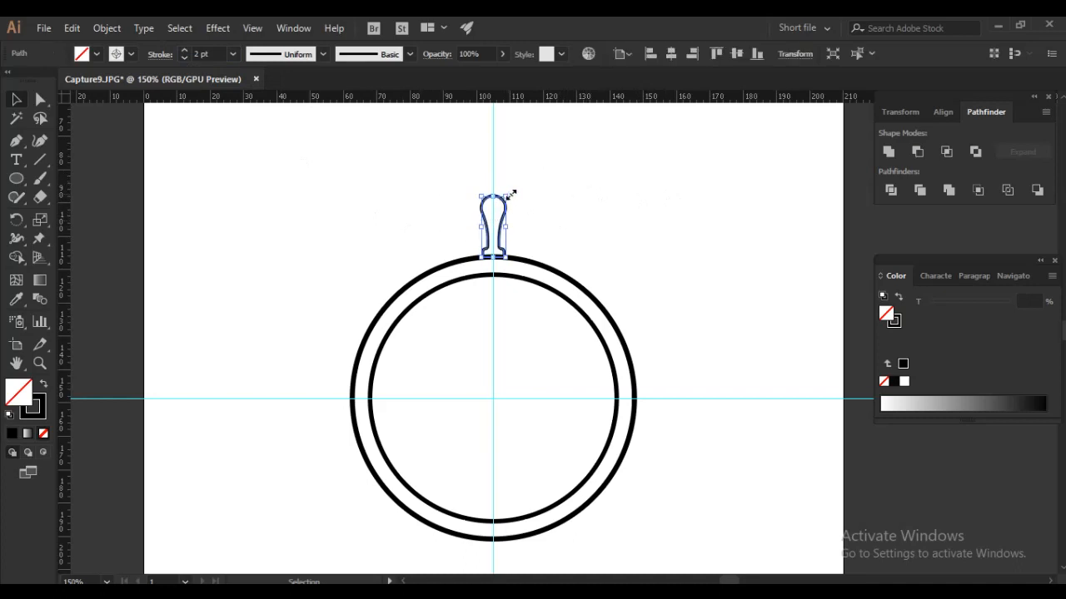
pyautogui.moveTo(510, 193); pyautogui.dragTo(510, 178)
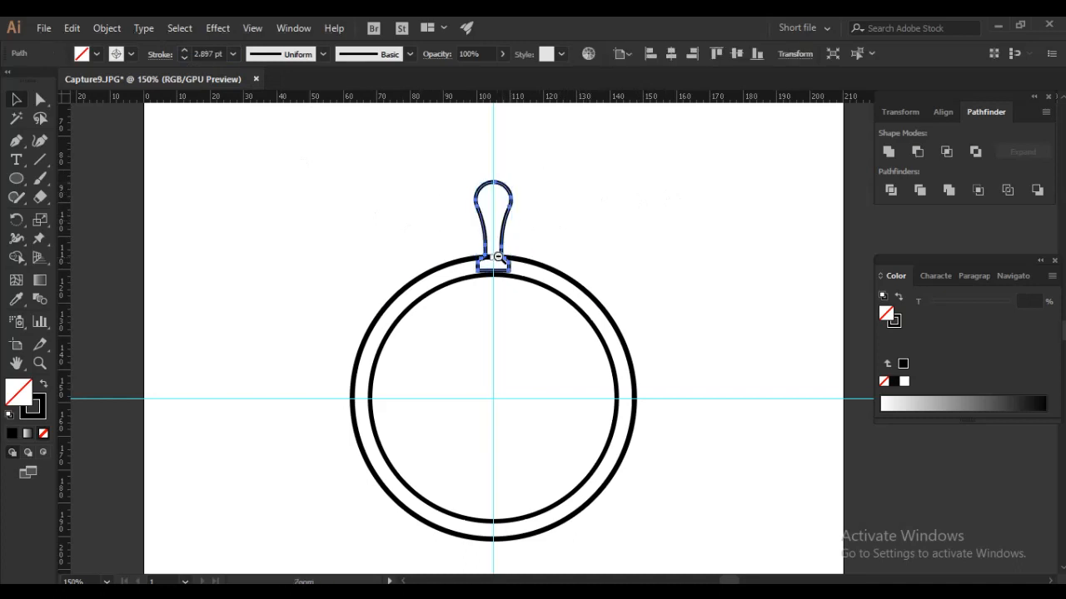
pyautogui.scroll(2, 510, 265)
pyautogui.moveTo(511, 264); pyautogui.dragTo(511, 232)
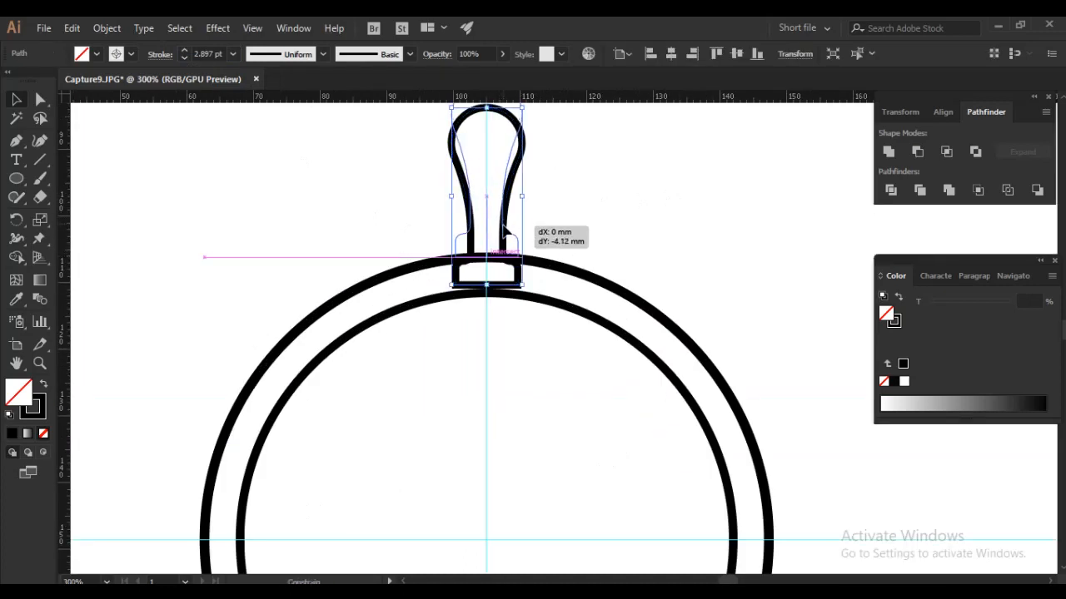
pyautogui.click(603, 212)
# - Create a copy of the handle rotated 45° around the shared centre of the two circles
pyautogui.scroll(-2, 647, 266)
pyautogui.moveTo(672, 245); pyautogui.dragTo(568, 232)
pyautogui.keyDown('ctrl'); pyautogui.keyDown('alt'); pyautogui.click(627, 246); pyautogui.keyUp('alt'); pyautogui.keyUp('ctrl')
pyautogui.moveTo(438, 191); pyautogui.dragTo(552, 205)
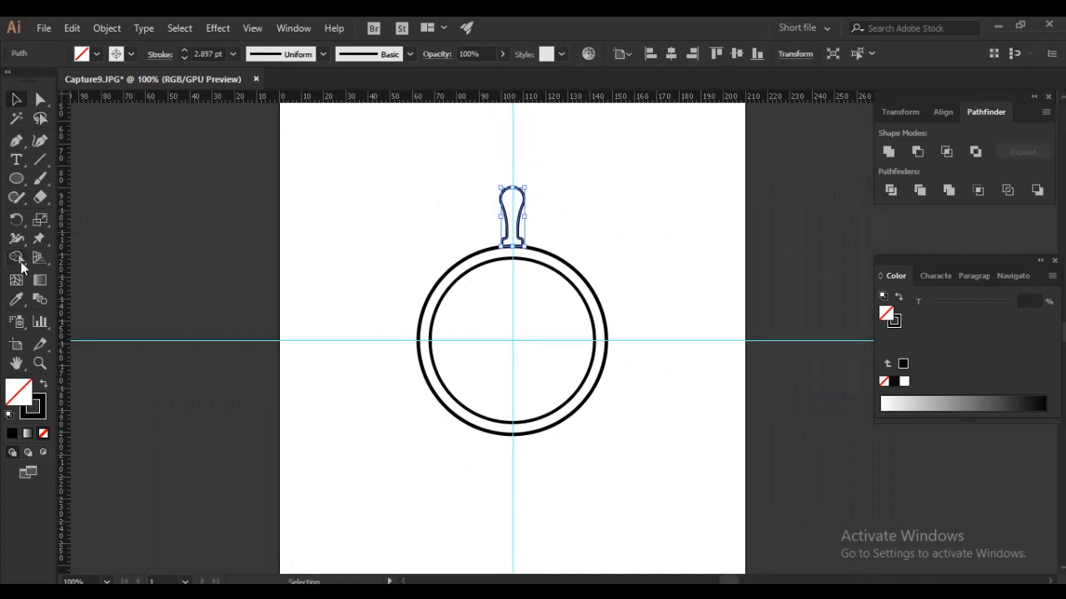
pyautogui.click(16, 221)
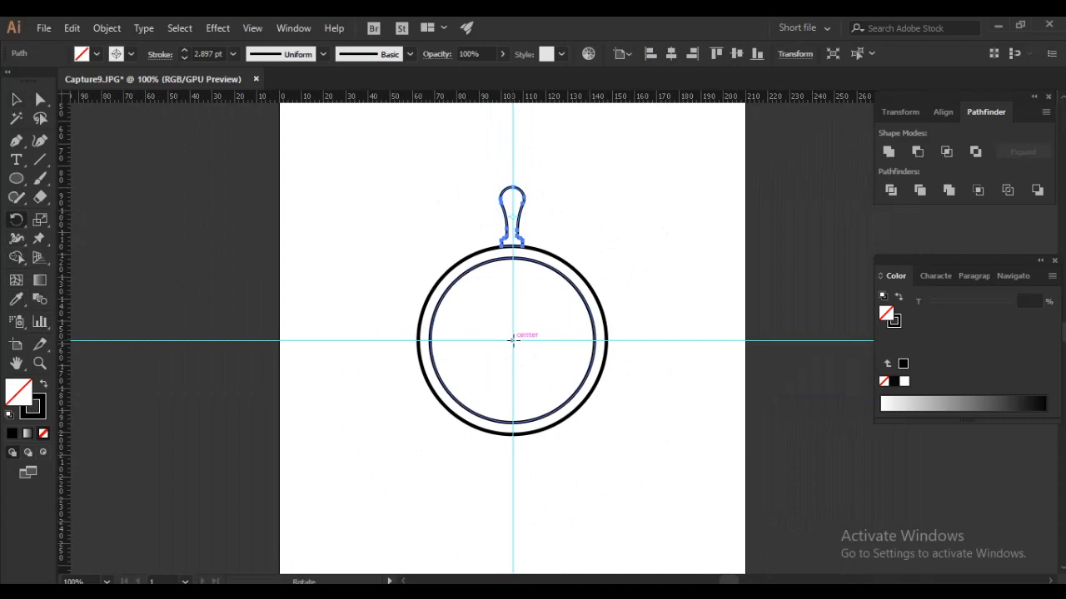
pyautogui.keyDown('alt'); pyautogui.click(512, 340); pyautogui.keyUp('alt')
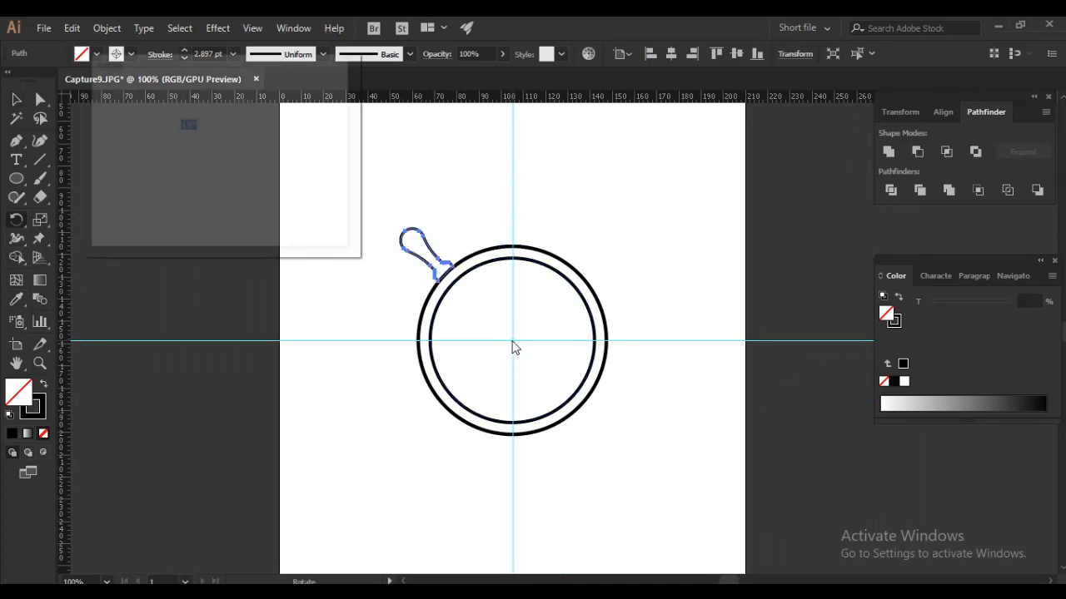
pyautogui.click(125, 218)
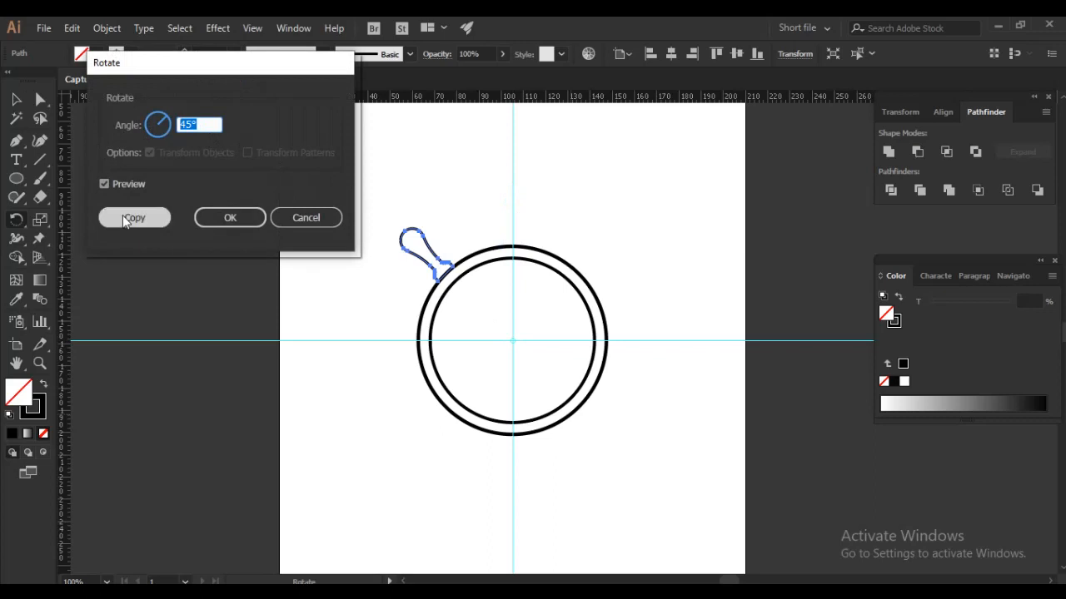
# - Repeat the 45° rotated copy until eight handles surround the outer circle, and clear the selection
pyautogui.hotkey('ctrl', 'd')
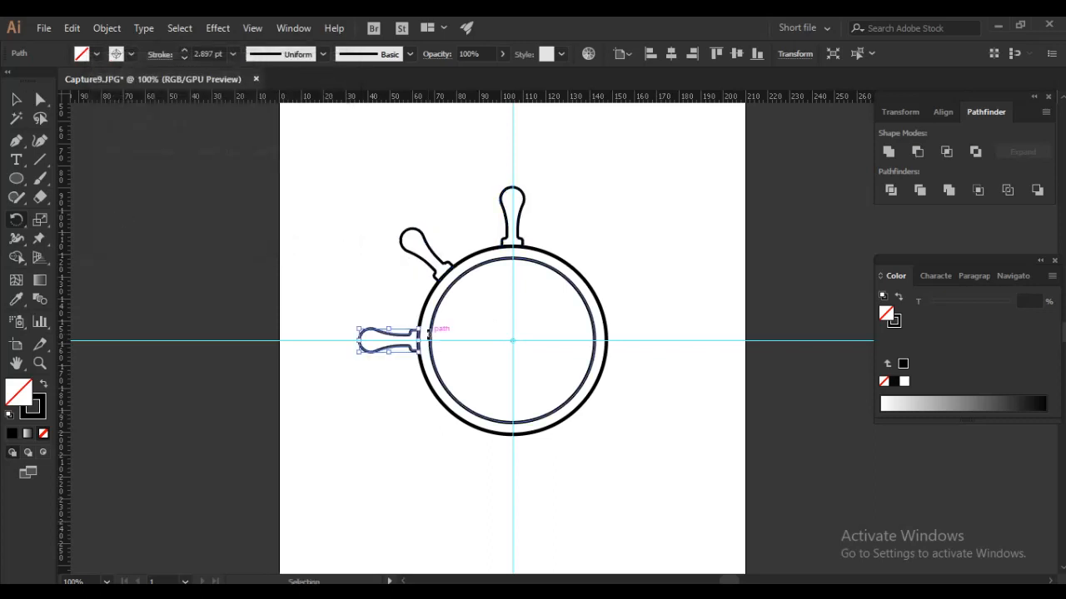
pyautogui.hotkey('ctrl', 'd')
pyautogui.hotkey('ctrl', 'd')
pyautogui.hotkey('ctrl', 'd')
pyautogui.hotkey('ctrl', 'd')
pyautogui.hotkey('ctrl', 'd')
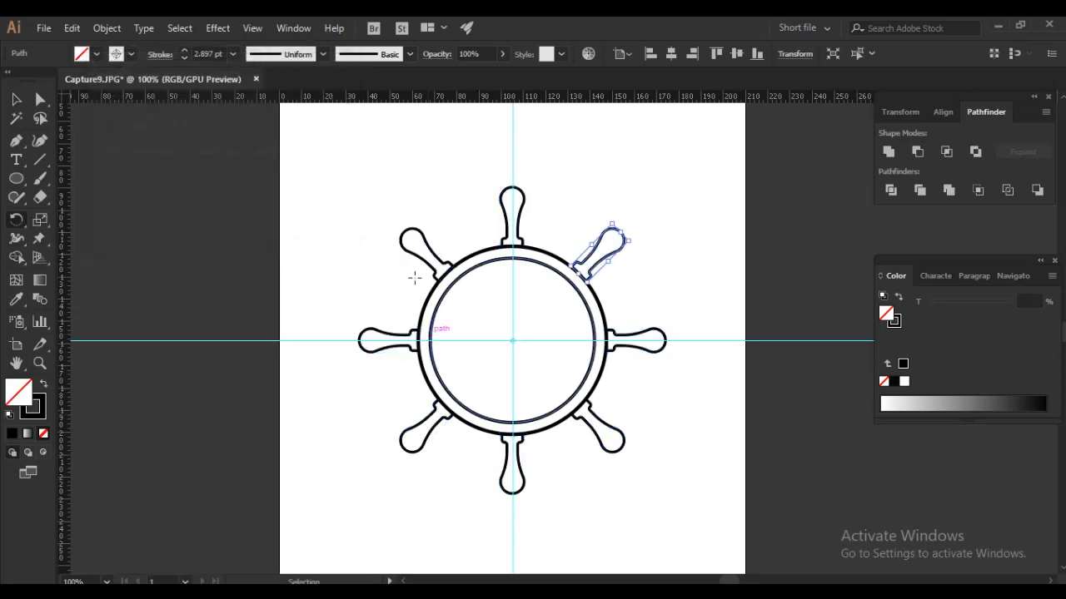
pyautogui.press('v')
pyautogui.click(374, 174)
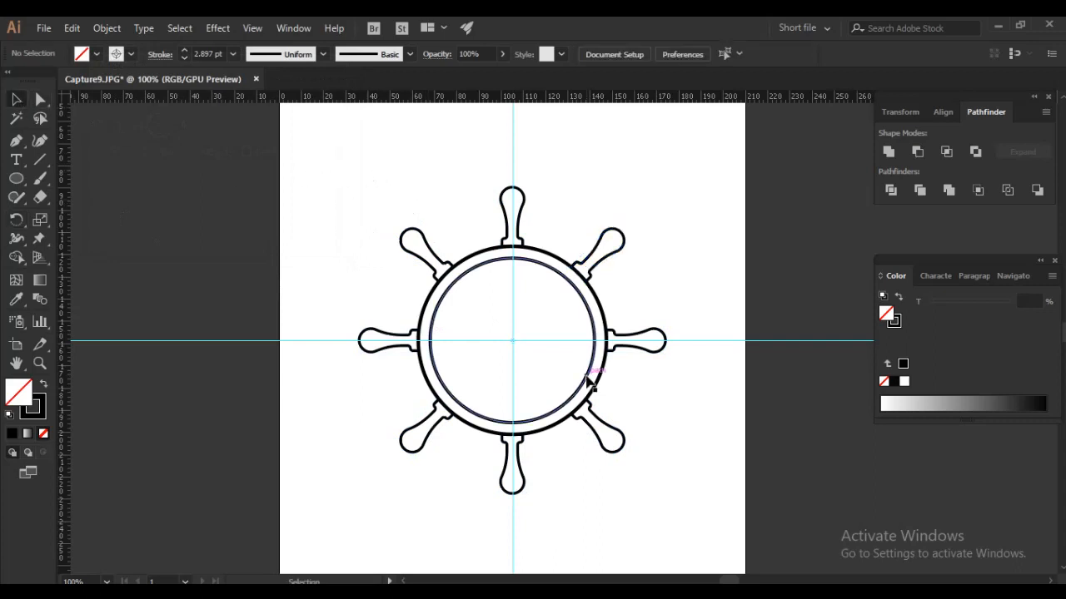
# - Draw three staggered horizontal lines about 22, 30 and 49 mm long in the lower half of the inner circle
pyautogui.click(40, 160)
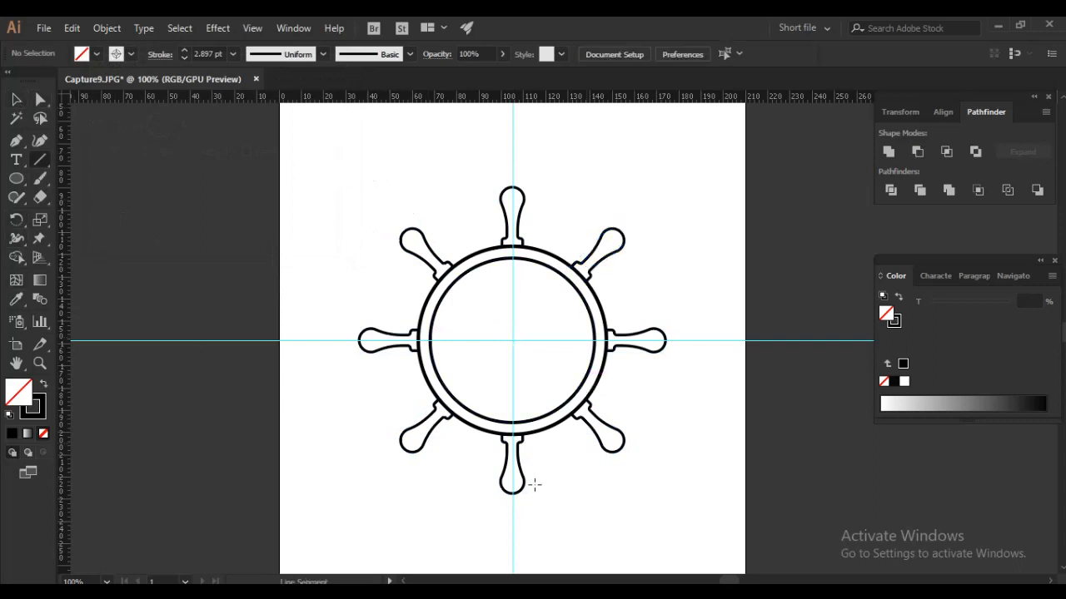
pyautogui.moveTo(452, 381)
pyautogui.mouseDown()
pyautogui.moveTo(505, 382)
pyautogui.moveTo(485, 399)
pyautogui.mouseUp()
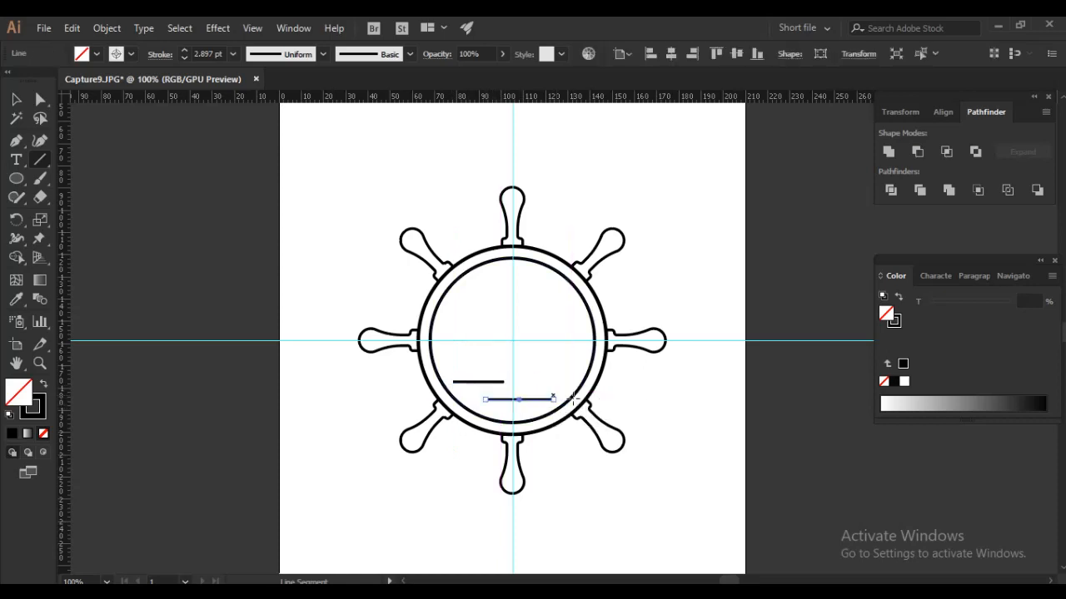
pyautogui.moveTo(581, 351); pyautogui.dragTo(472, 352)
pyautogui.click(16, 99)
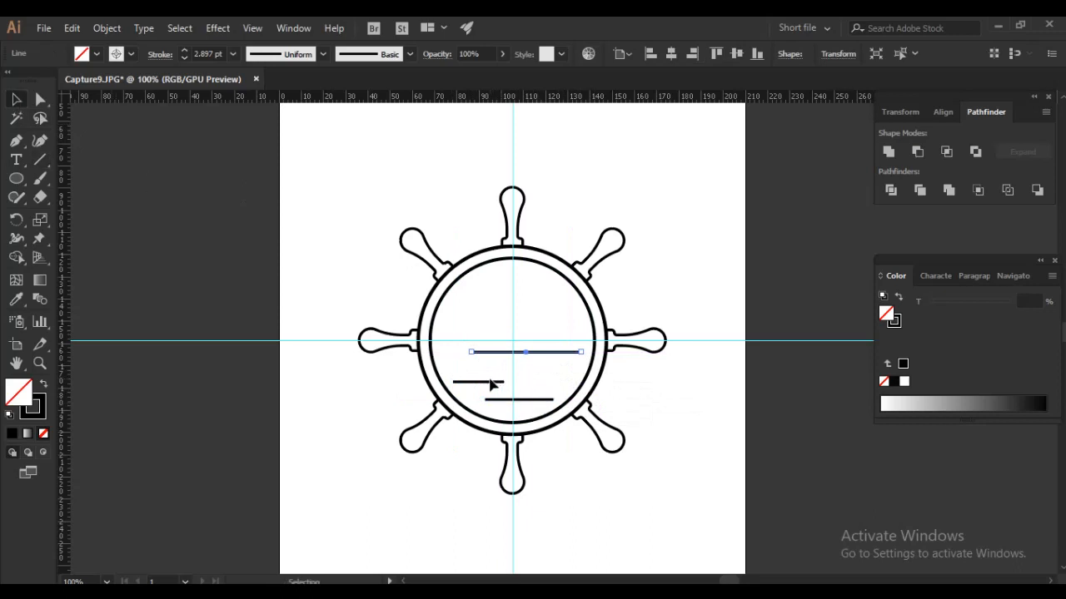
# - Lengthen the shortest line to about 37 mm and move the longest line down slightly
pyautogui.click(498, 380)
pyautogui.press('a')
pyautogui.moveTo(504, 382)
pyautogui.mouseDown()
pyautogui.moveTo(535, 381)
pyautogui.moveTo(482, 380)
pyautogui.mouseUp()
pyautogui.press('v')
pyautogui.click(744, 452)
pyautogui.moveTo(533, 359); pyautogui.dragTo(533, 361)
# - Distribute the three horizontal lines evenly by their vertical centres, relative to the selection
pyautogui.moveTo(506, 405); pyautogui.dragTo(518, 355)
pyautogui.click(942, 112)
pyautogui.click(1041, 241)
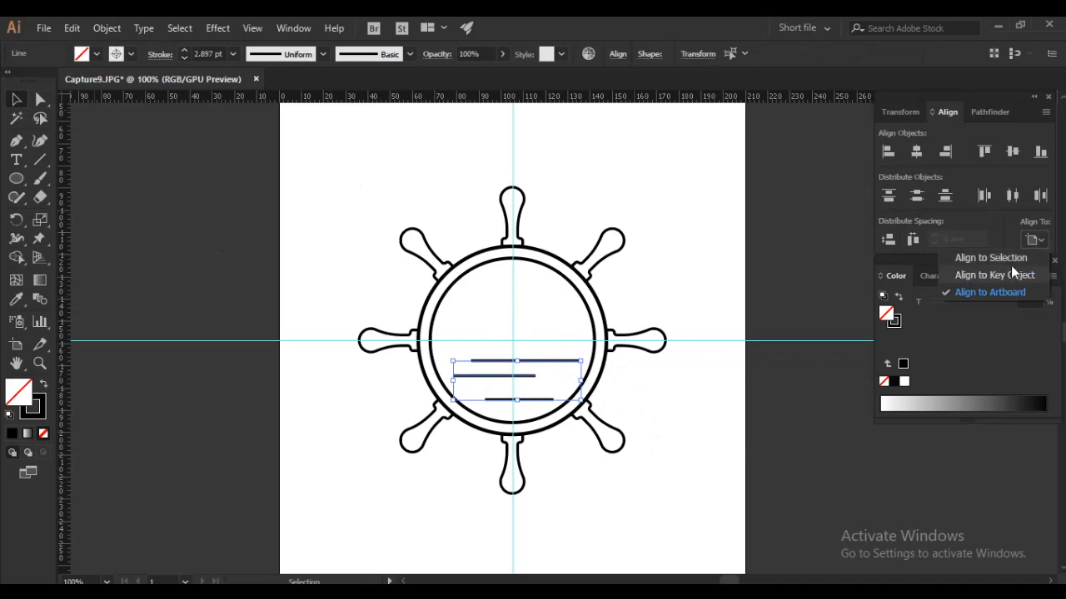
pyautogui.click(991, 259)
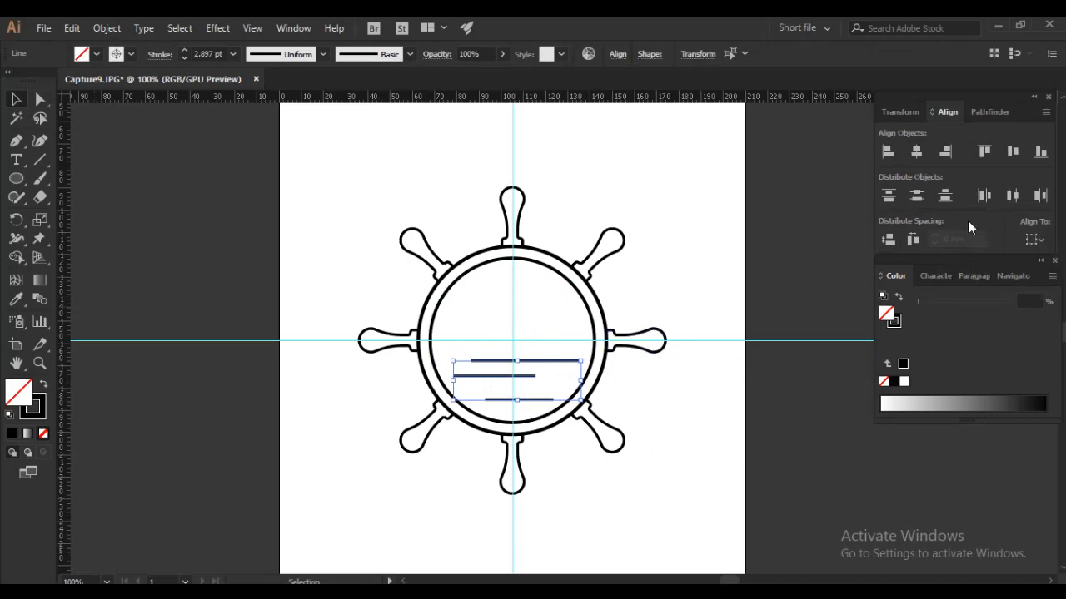
pyautogui.click(916, 200)
pyautogui.click(703, 262)
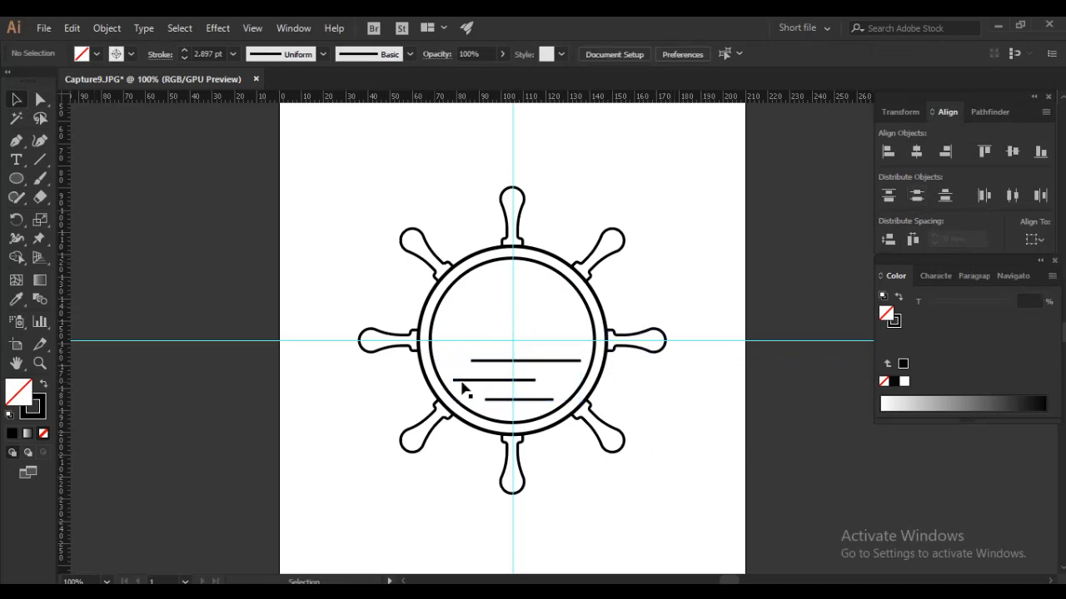
# - Start a previewed Zig Zag effect on the three lines with 3 ridges per segment
pyautogui.moveTo(533, 357); pyautogui.dragTo(509, 409)
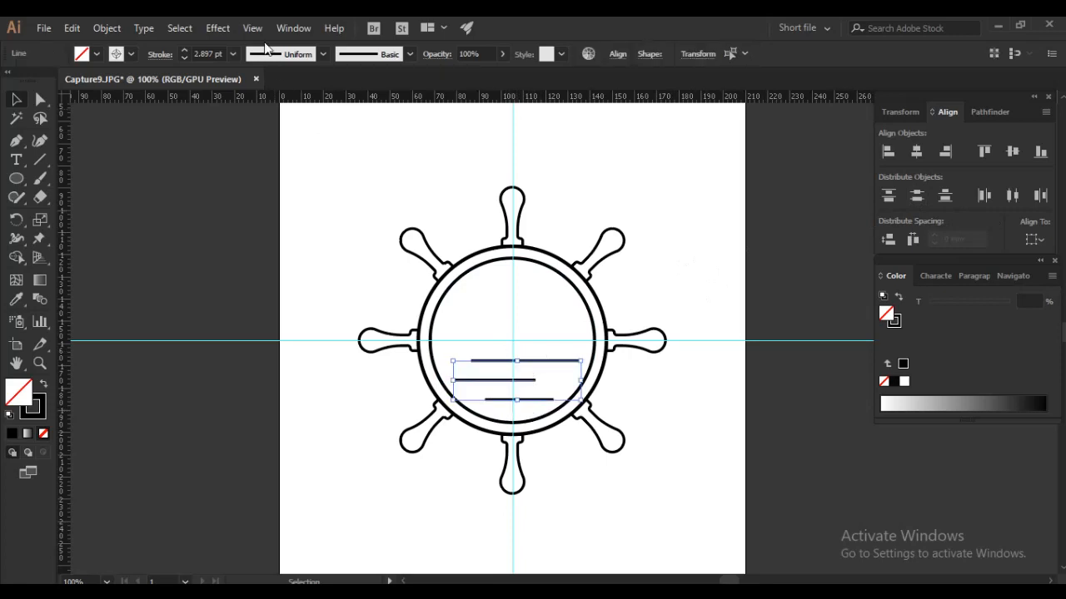
pyautogui.click(218, 29)
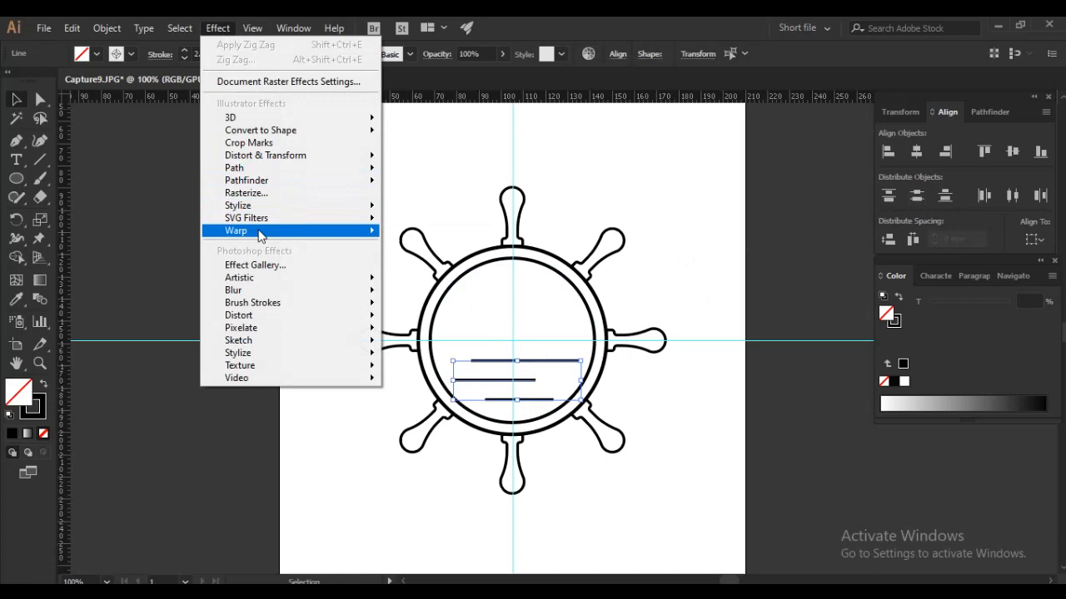
pyautogui.moveTo(257, 231)
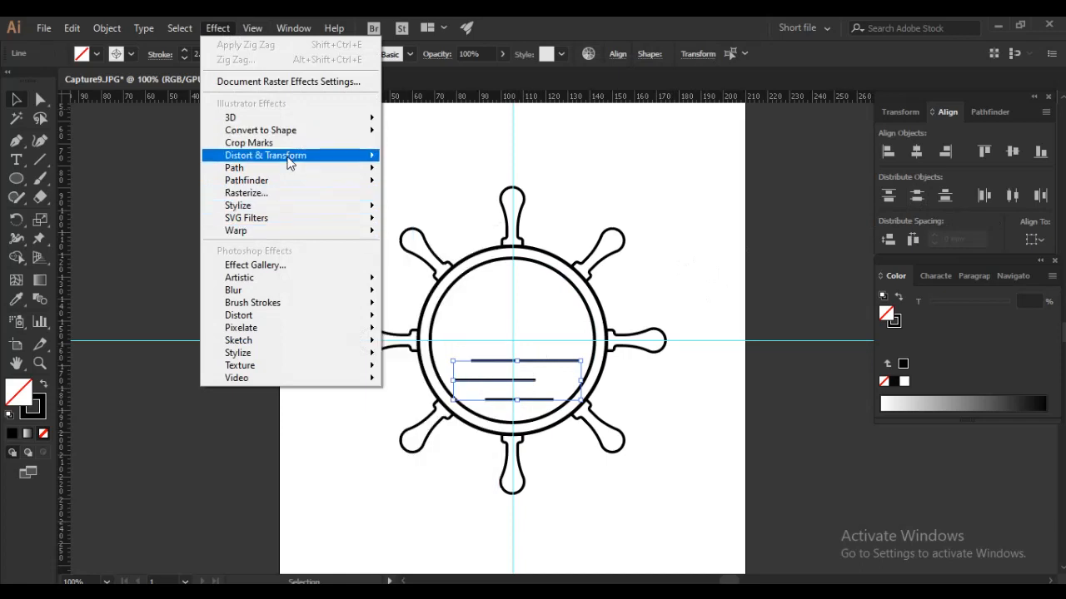
pyautogui.moveTo(288, 156)
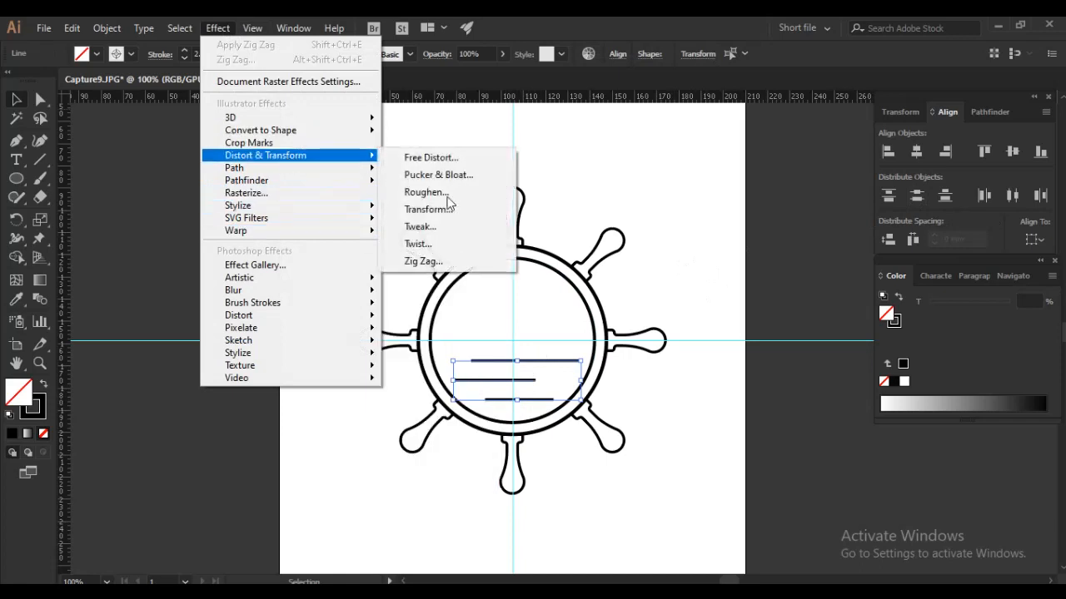
pyautogui.click(423, 261)
pyautogui.click(824, 389)
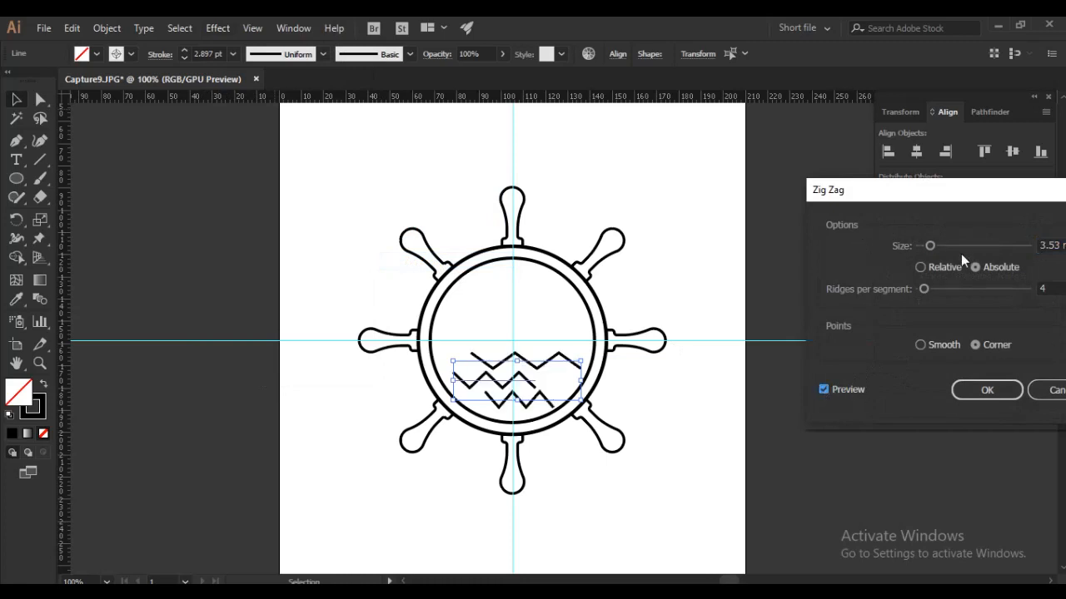
pyautogui.click(1052, 287)
pyautogui.press('Down')
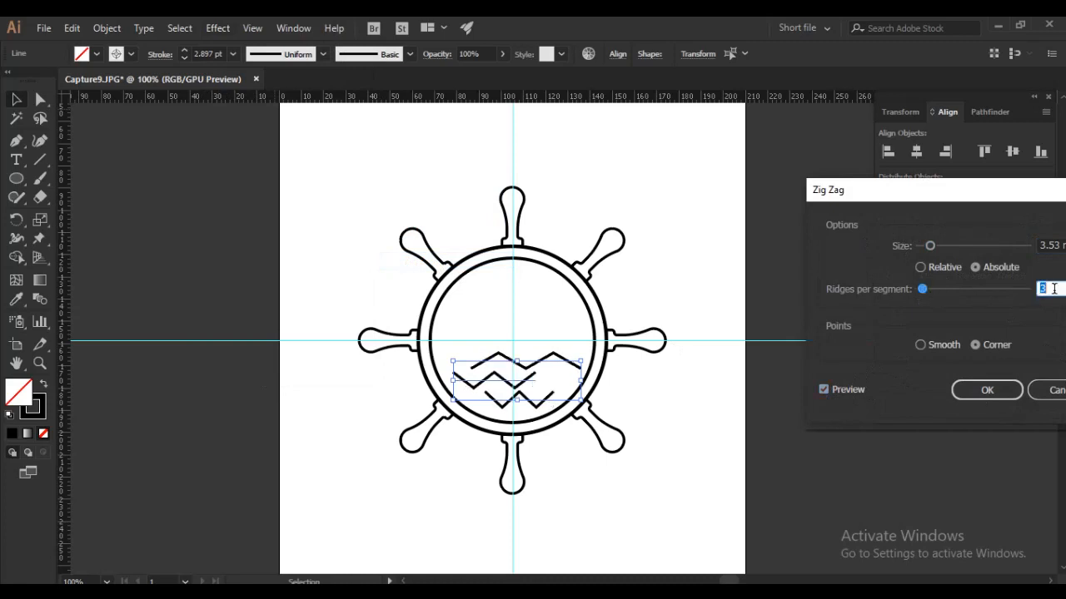
# - Set the absolute Zig Zag size to 2 mm
pyautogui.click(1048, 247)
pyautogui.press('Down')
pyautogui.press('Down')
pyautogui.press('Down')
pyautogui.press('Up')
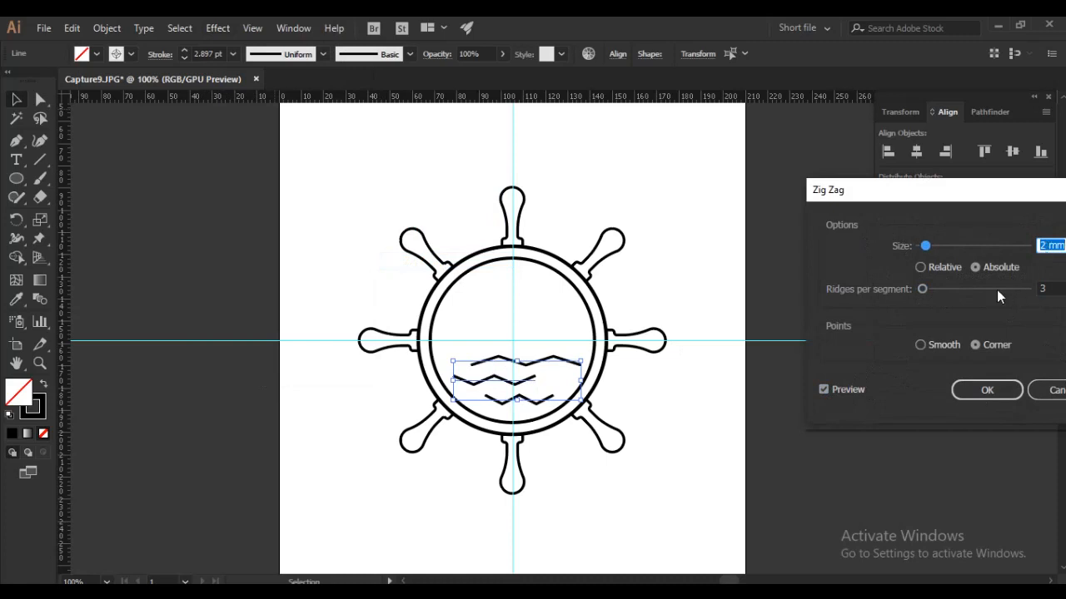
# - Make the Zig Zag size relative with smooth points and 4 ridges per segment, and apply the effect
pyautogui.click(923, 265)
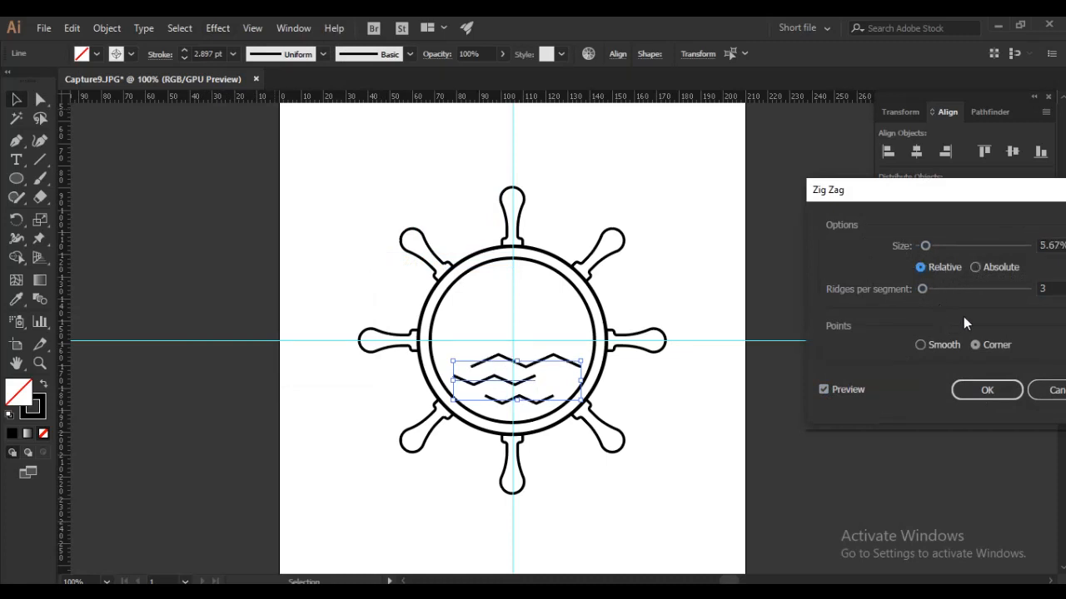
pyautogui.click(921, 346)
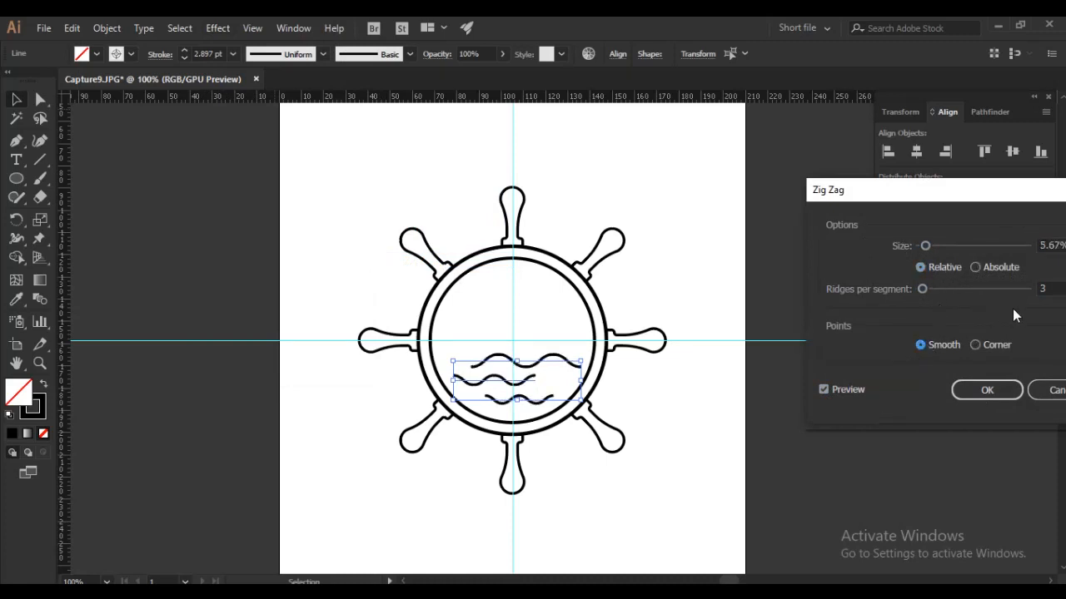
pyautogui.press('Up')
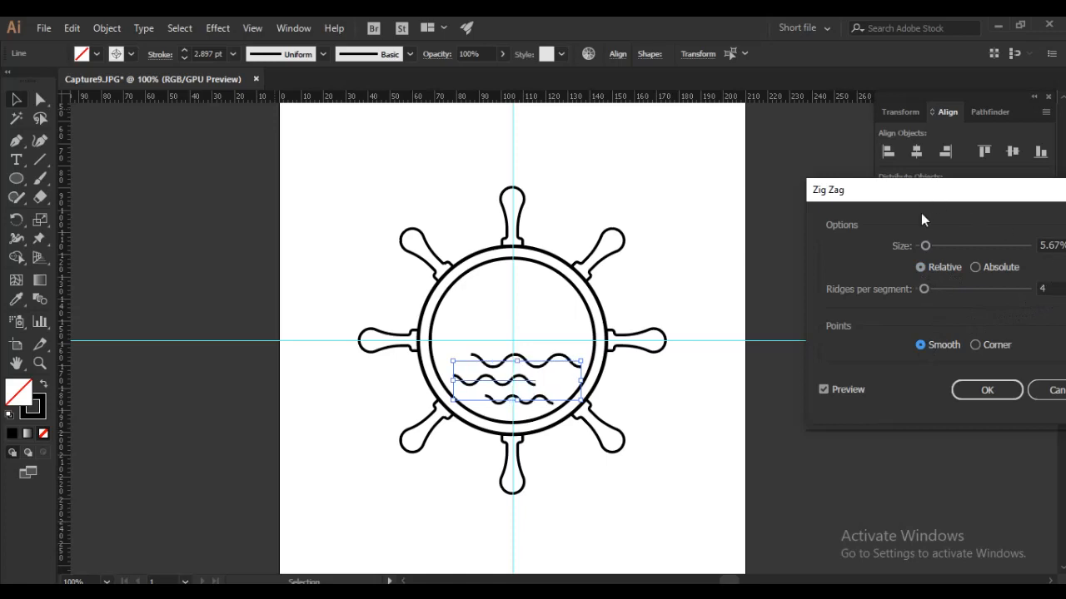
pyautogui.click(984, 393)
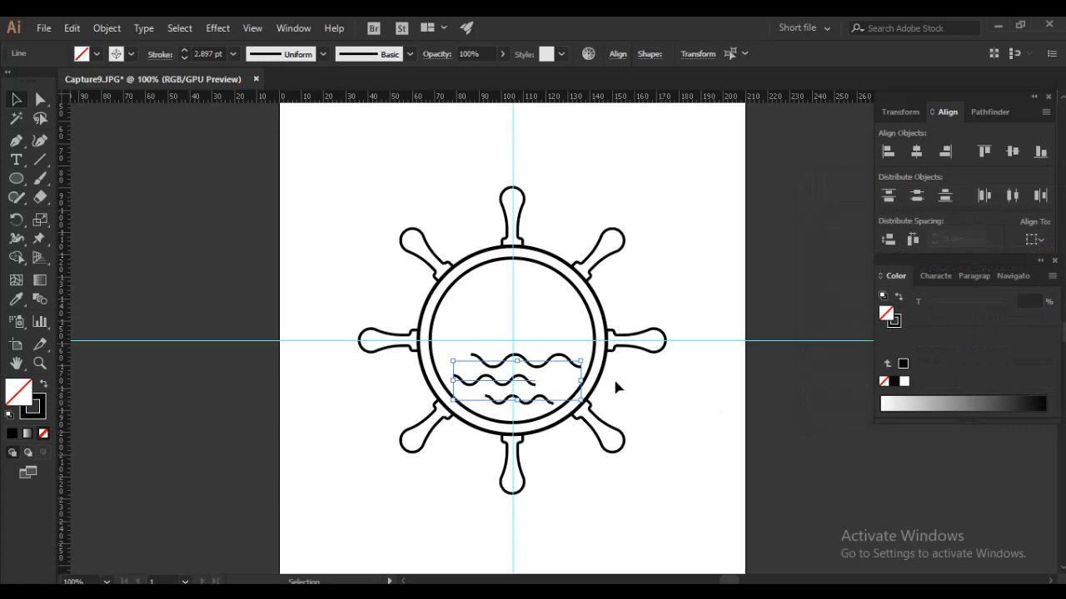
pyautogui.click(666, 387)
# - Draw a horizontal line across the full width of the inner circle along the horizontal guide
pyautogui.moveTo(506, 328); pyautogui.dragTo(500, 329)
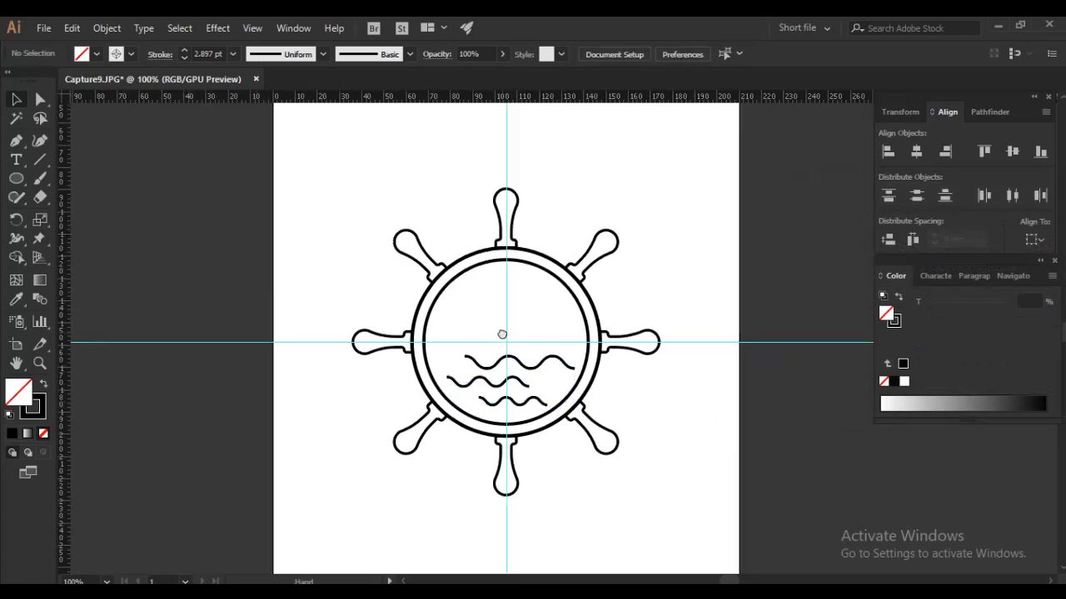
pyautogui.click(39, 159)
pyautogui.moveTo(426, 348); pyautogui.dragTo(589, 342)
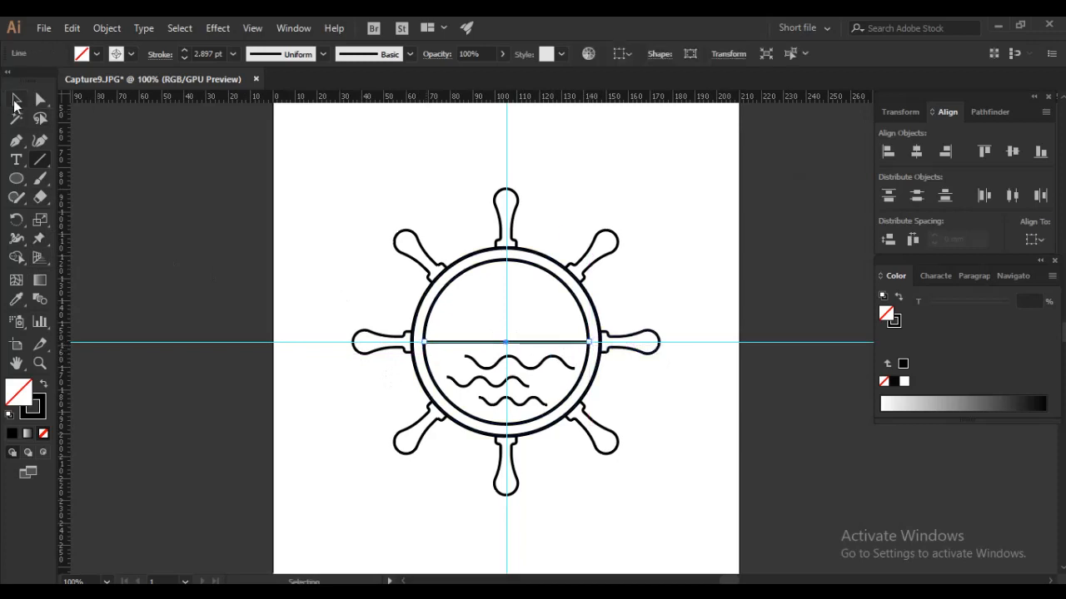
pyautogui.click(15, 301)
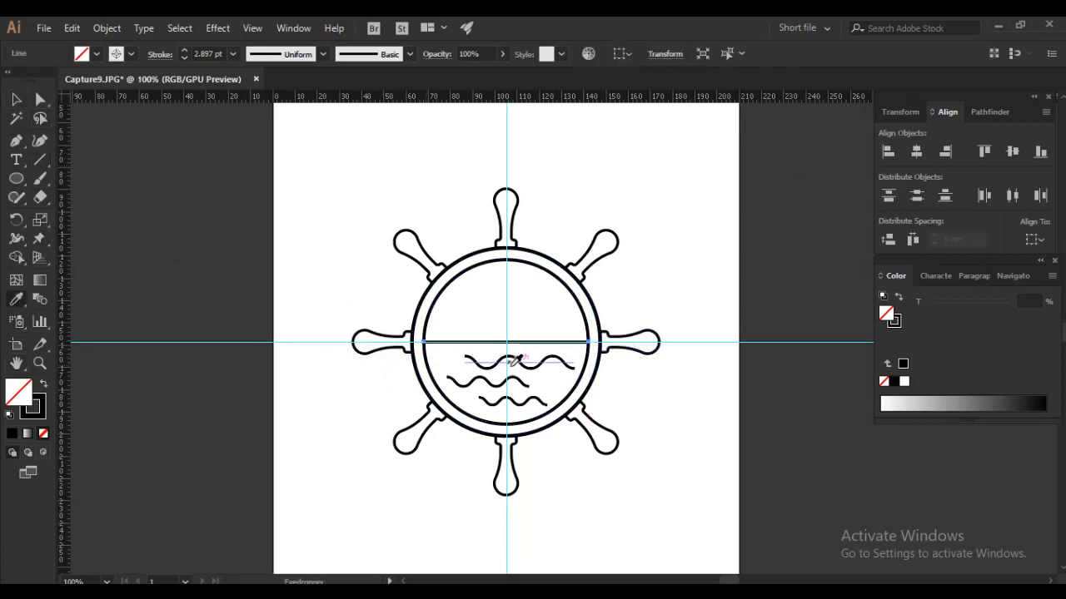
pyautogui.press('v')
pyautogui.click(742, 430)
# - Expand the appearance of the three wavy lines into real paths and deselect them
pyautogui.click(537, 366)
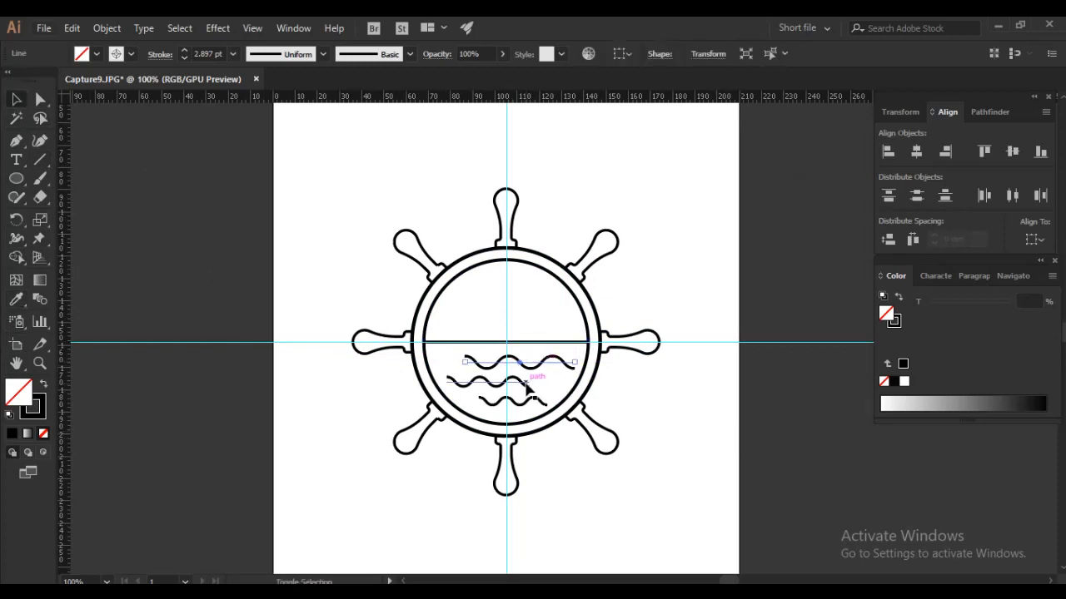
pyautogui.keyDown('shift'); pyautogui.click(533, 382); pyautogui.keyUp('shift')
pyautogui.click(107, 28)
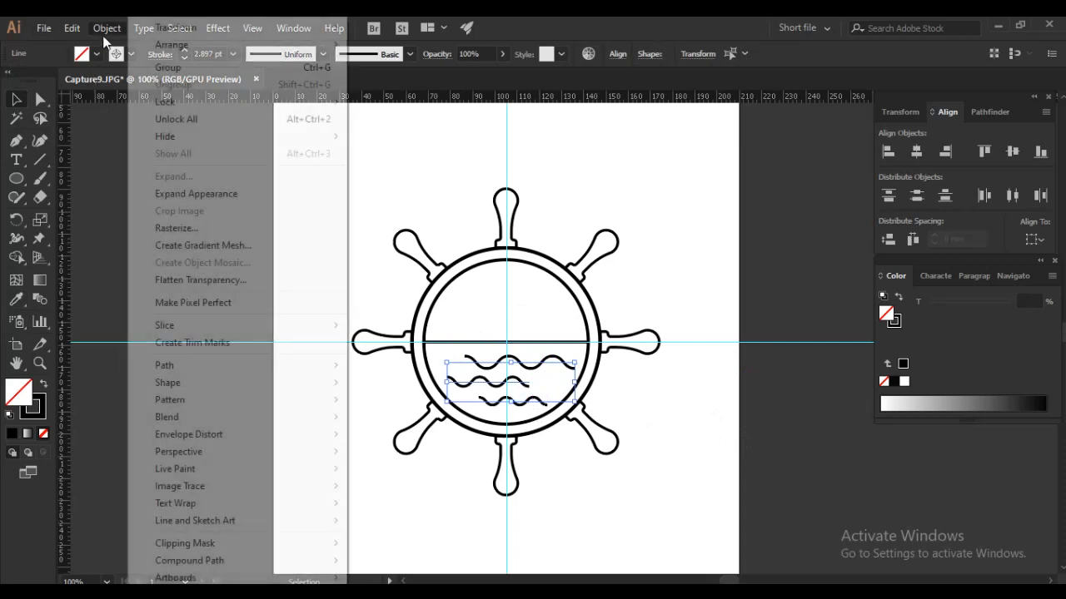
pyautogui.click(192, 195)
pyautogui.click(749, 463)
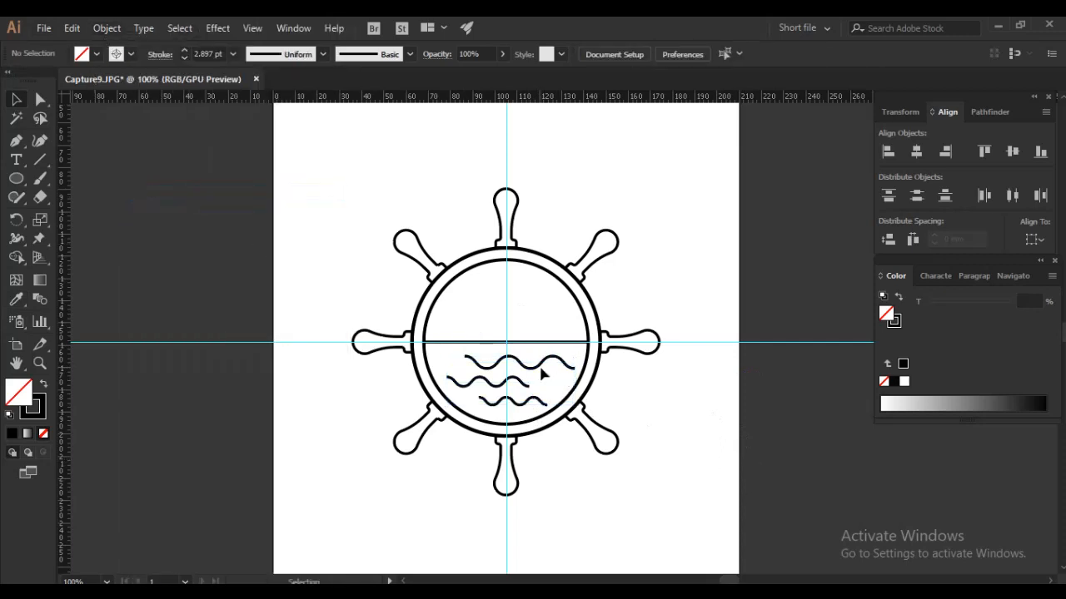
pyautogui.click(535, 342)
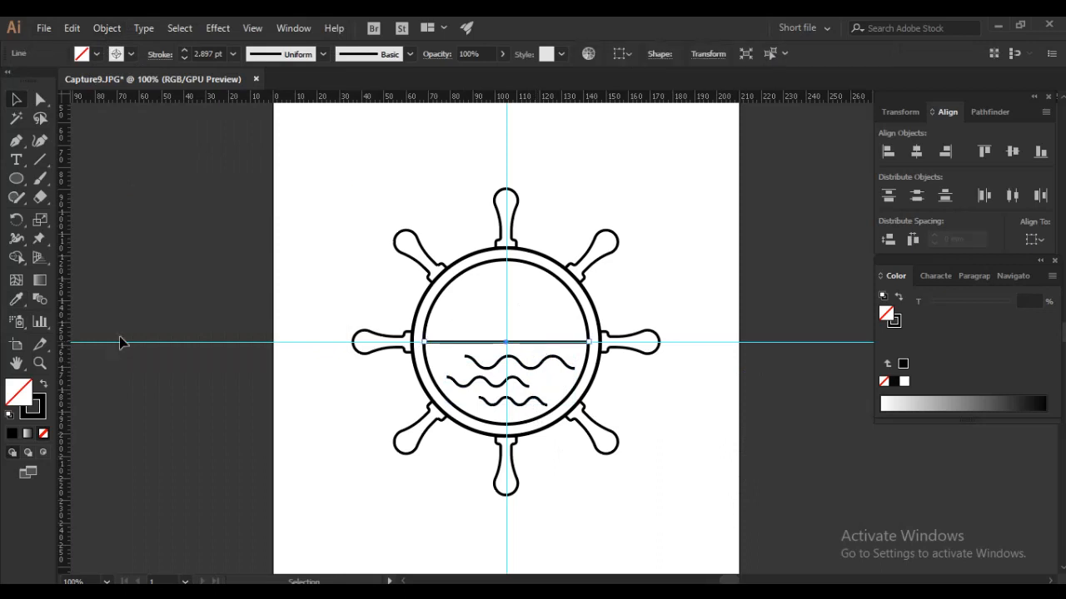
pyautogui.click(16, 301)
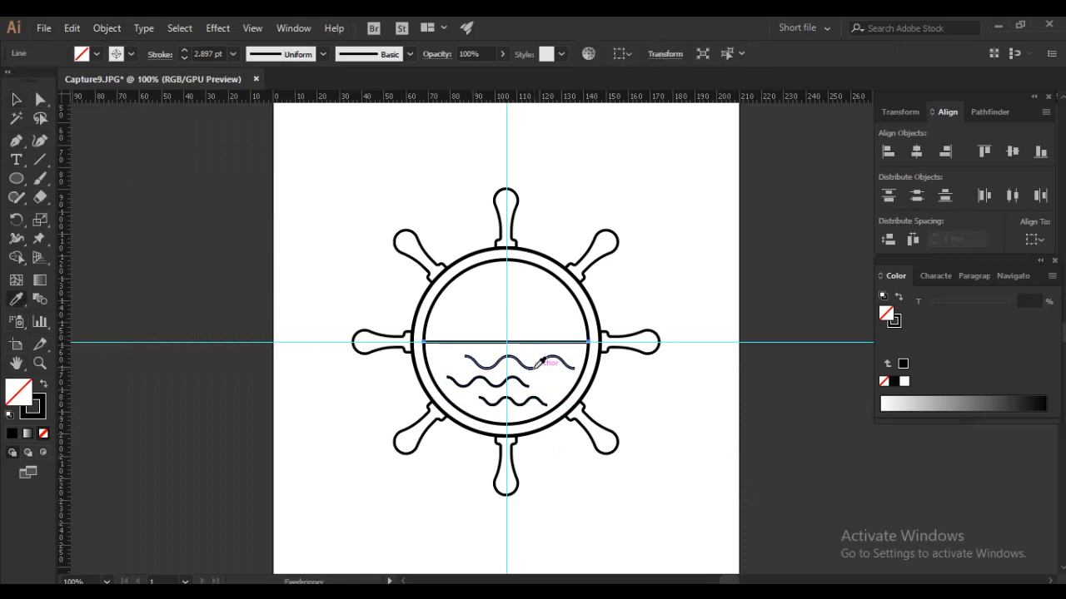
pyautogui.click(19, 100)
pyautogui.click(189, 193)
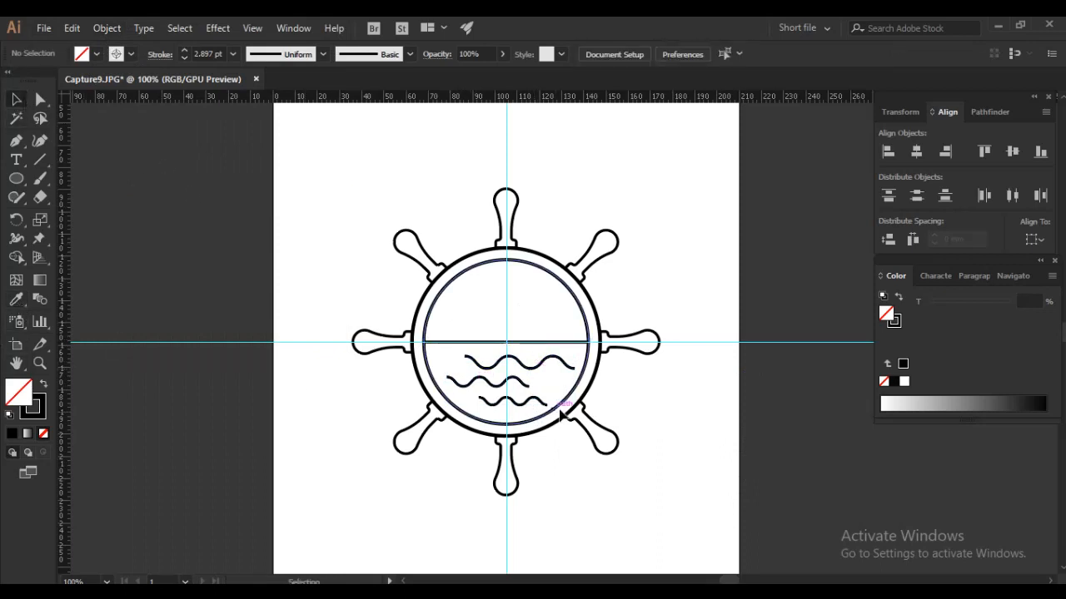
pyautogui.click(546, 362)
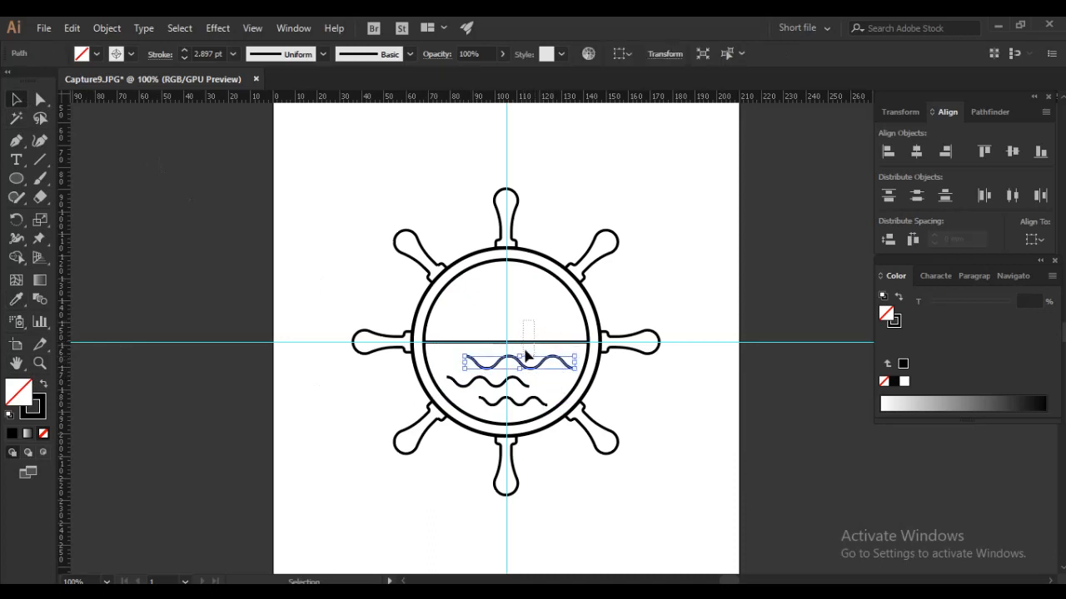
pyautogui.click(524, 343)
pyautogui.click(652, 289)
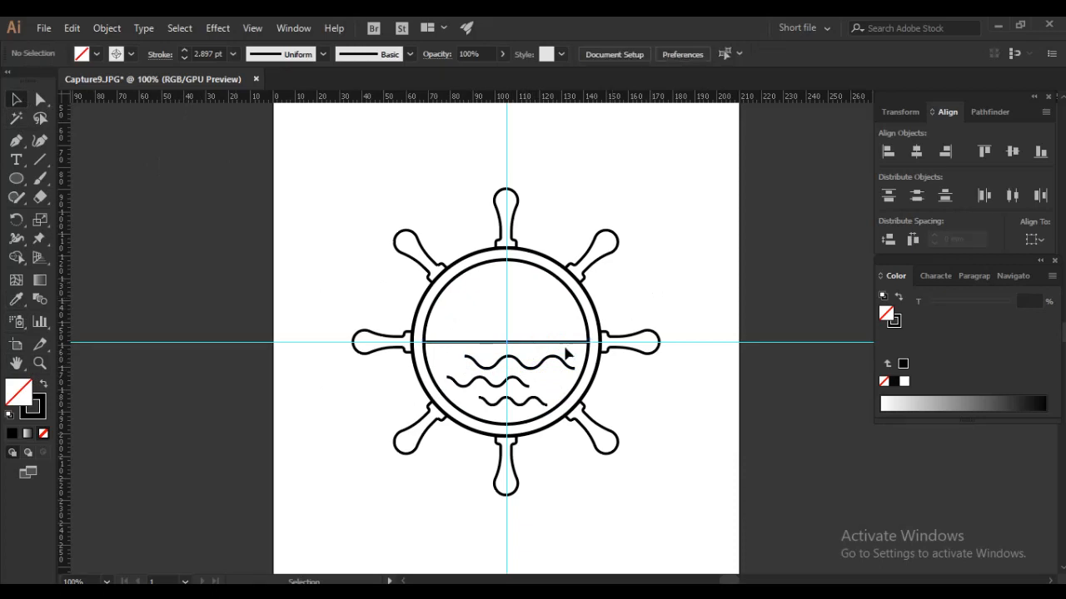
# - Draw a small rectangle on the horizon line and scale its upper anchor points uniformly to 145% to form a boat hull
pyautogui.moveTo(18, 183); pyautogui.dragTo(63, 176)
pyautogui.moveTo(475, 322); pyautogui.dragTo(518, 340)
pyautogui.click(40, 99)
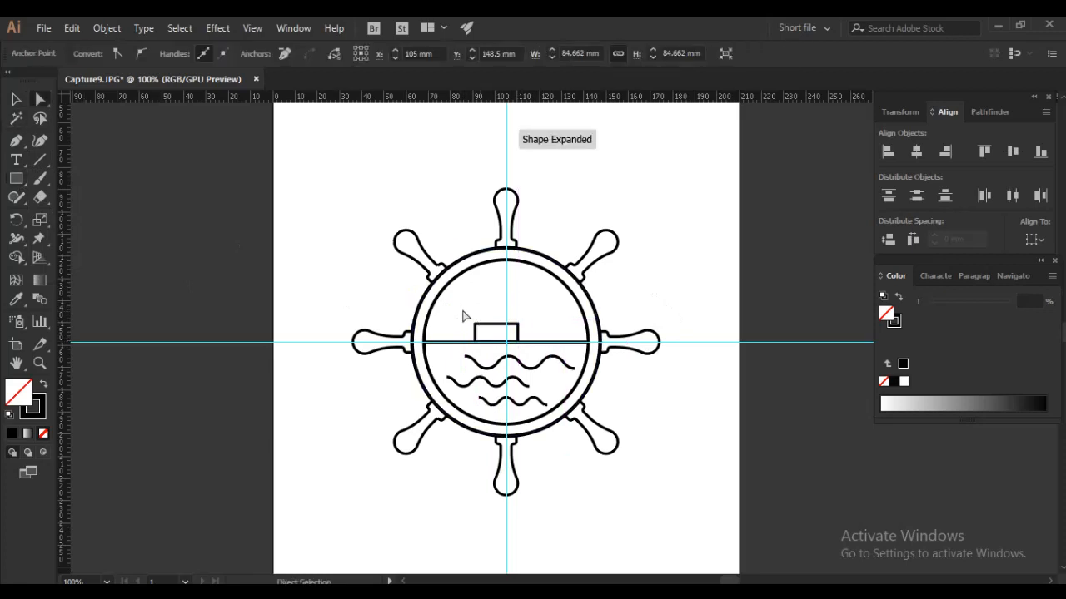
pyautogui.moveTo(458, 312); pyautogui.dragTo(523, 322)
pyautogui.moveTo(443, 310); pyautogui.dragTo(543, 334)
pyautogui.rightClick(542, 335)
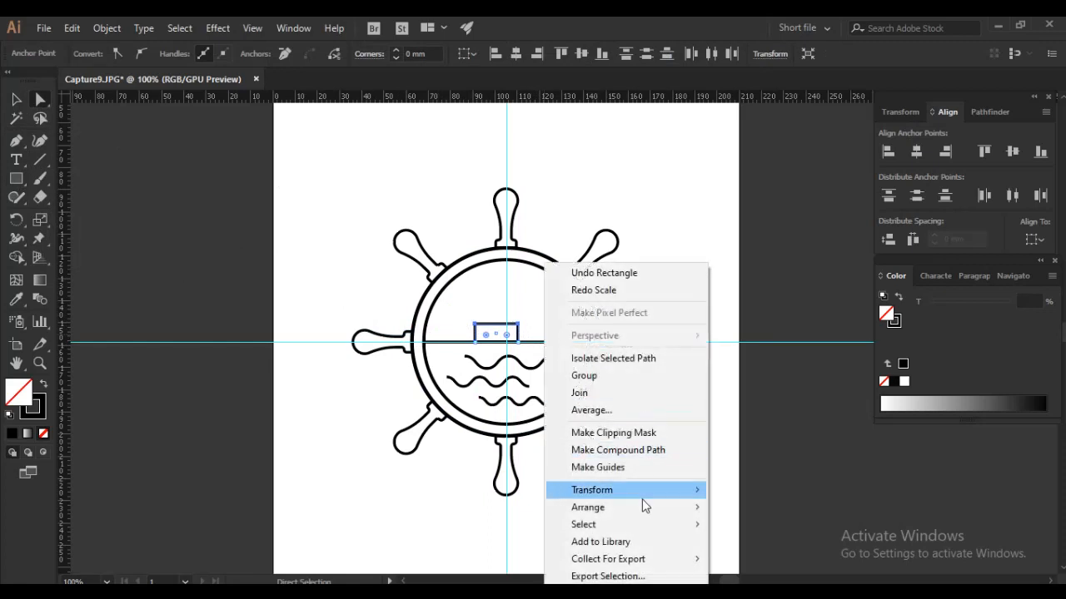
pyautogui.moveTo(640, 493)
pyautogui.click(757, 427)
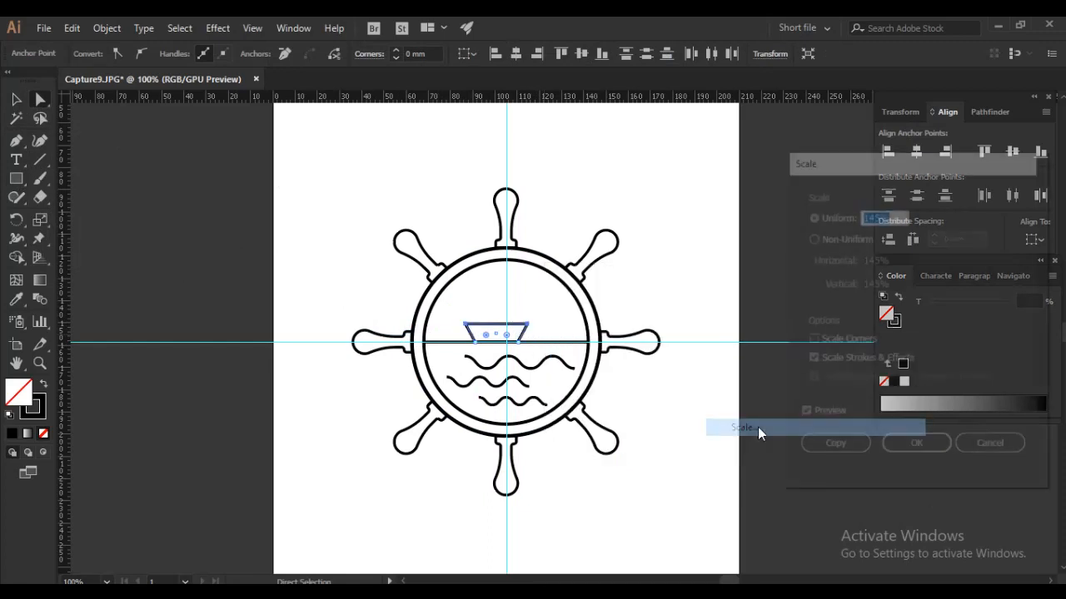
pyautogui.click(913, 455)
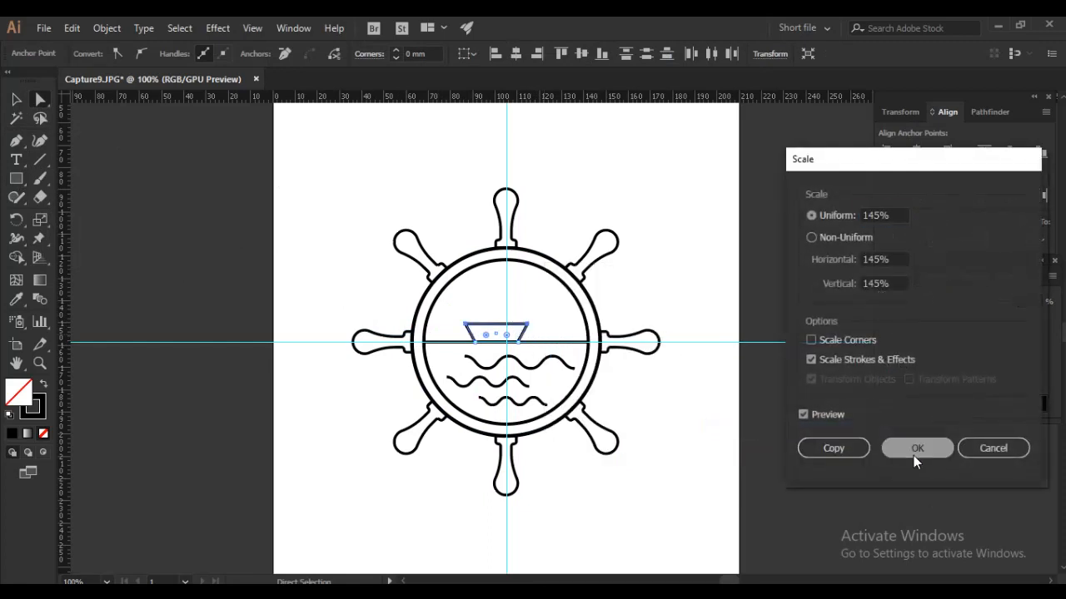
pyautogui.click(18, 102)
pyautogui.click(730, 278)
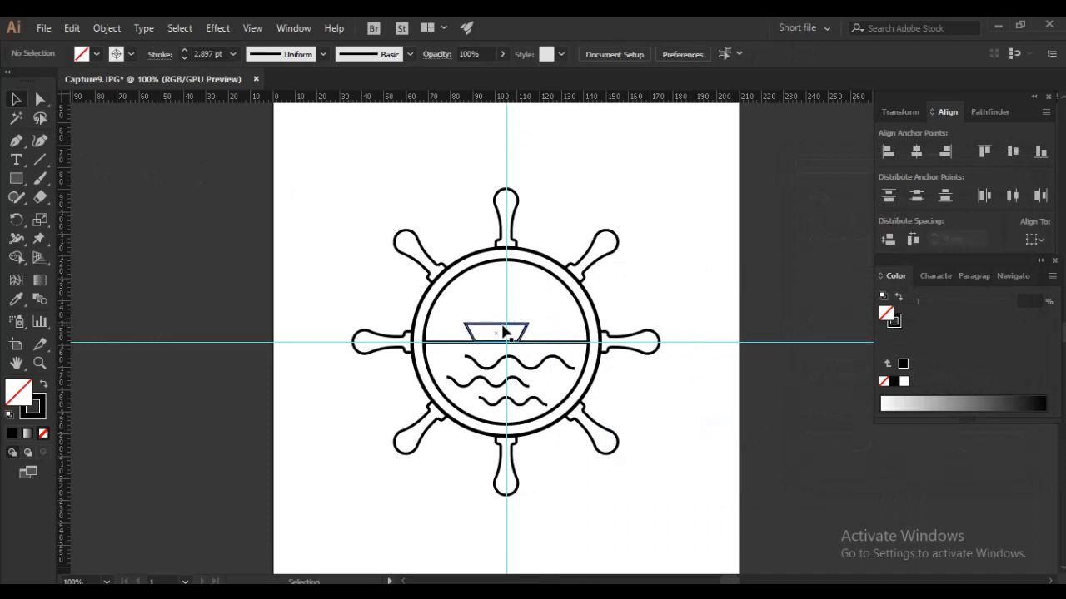
# - Draw a closed triangular sail pointing right, standing on the hull's upper edge, with the Pen tool
pyautogui.click(15, 140)
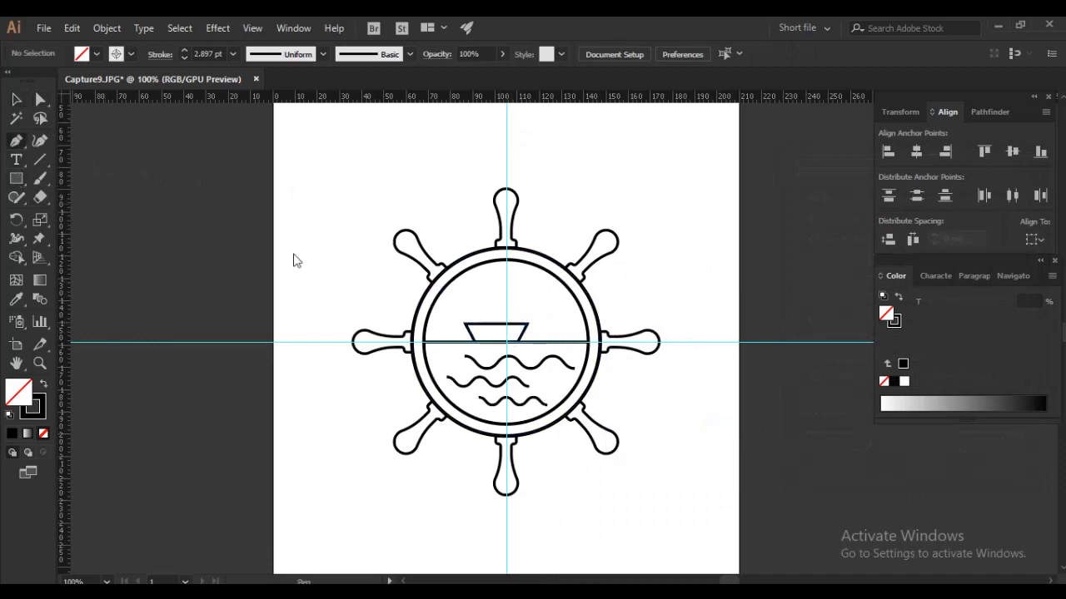
pyautogui.click(478, 294)
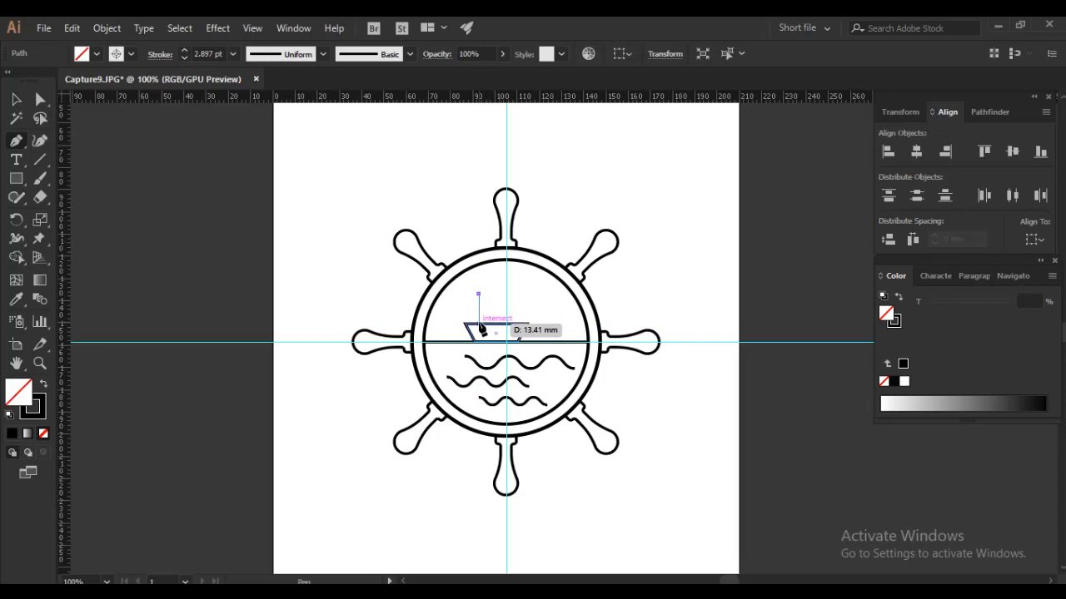
pyautogui.click(481, 330)
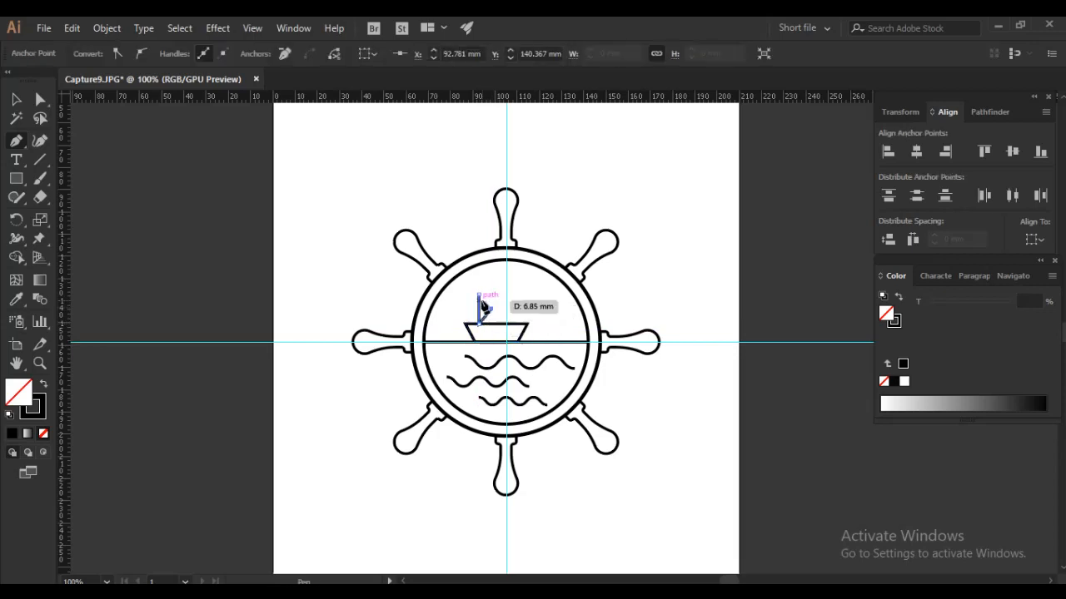
pyautogui.click(478, 295)
pyautogui.click(18, 102)
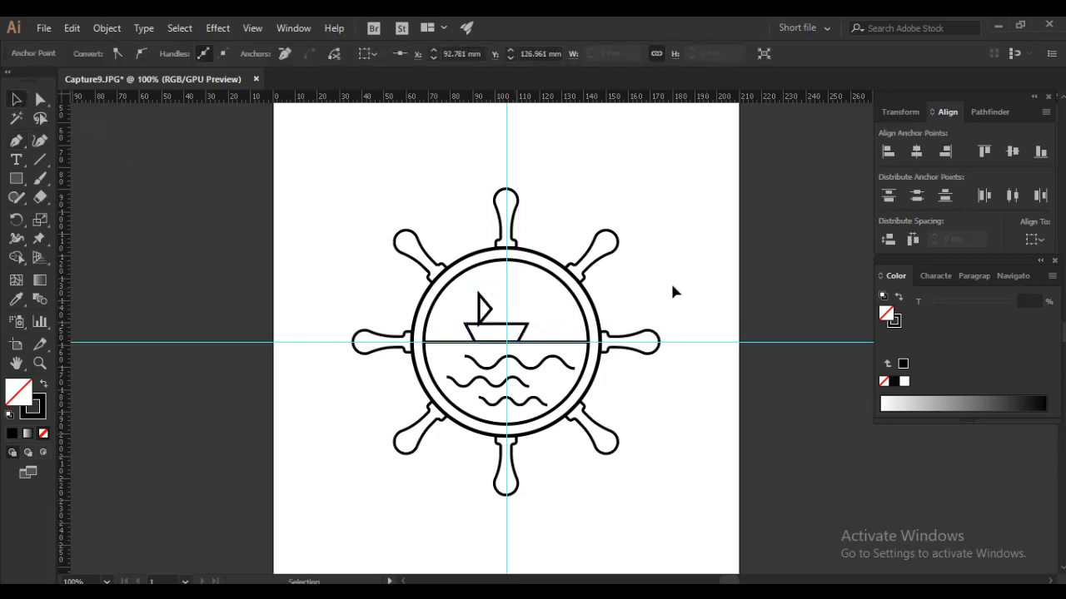
pyautogui.click(700, 283)
# - Give the sail's stroke rounded corner joins
pyautogui.scroll(4, 491, 302)
pyautogui.scroll(1, 481, 307)
pyautogui.moveTo(463, 304); pyautogui.dragTo(223, 279)
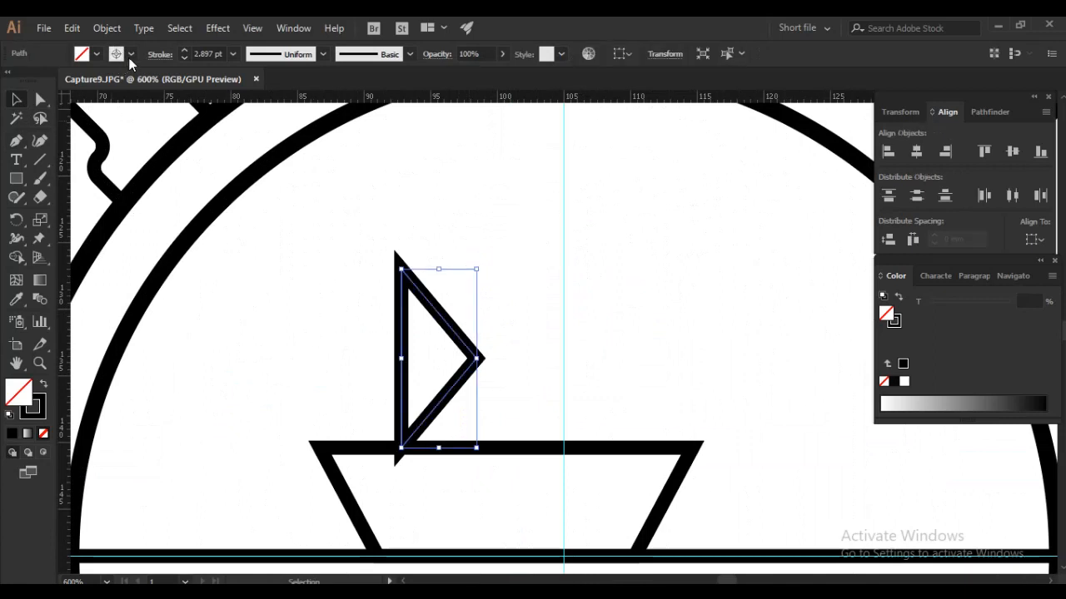
pyautogui.click(160, 55)
pyautogui.click(79, 114)
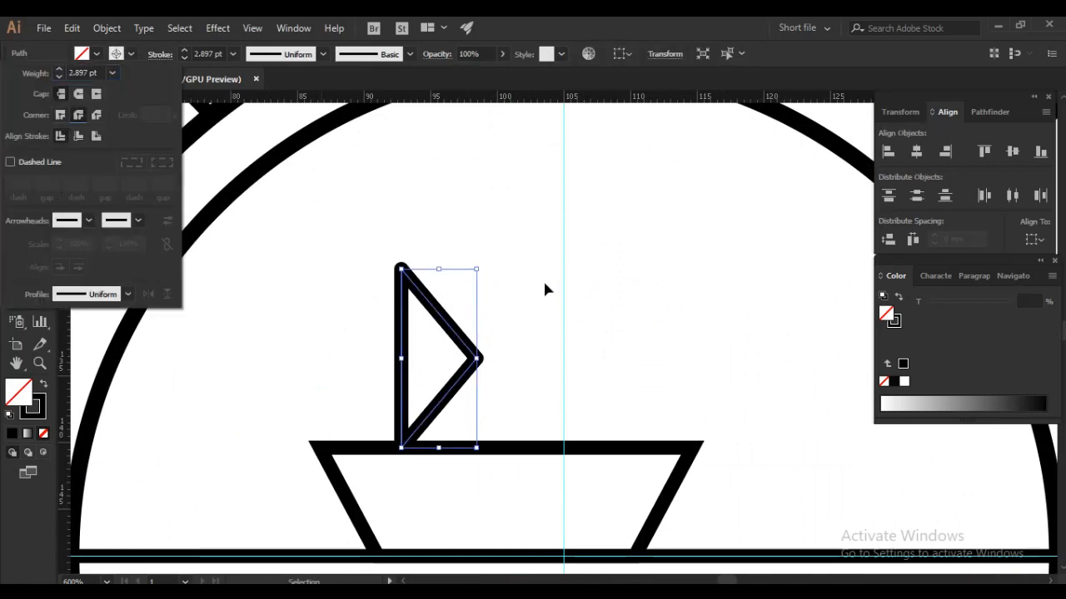
# - Check the sail's seating on the hull in outline view and move the sail right, closer to the middle of the deck
pyautogui.hotkey('ctrl', 'y')
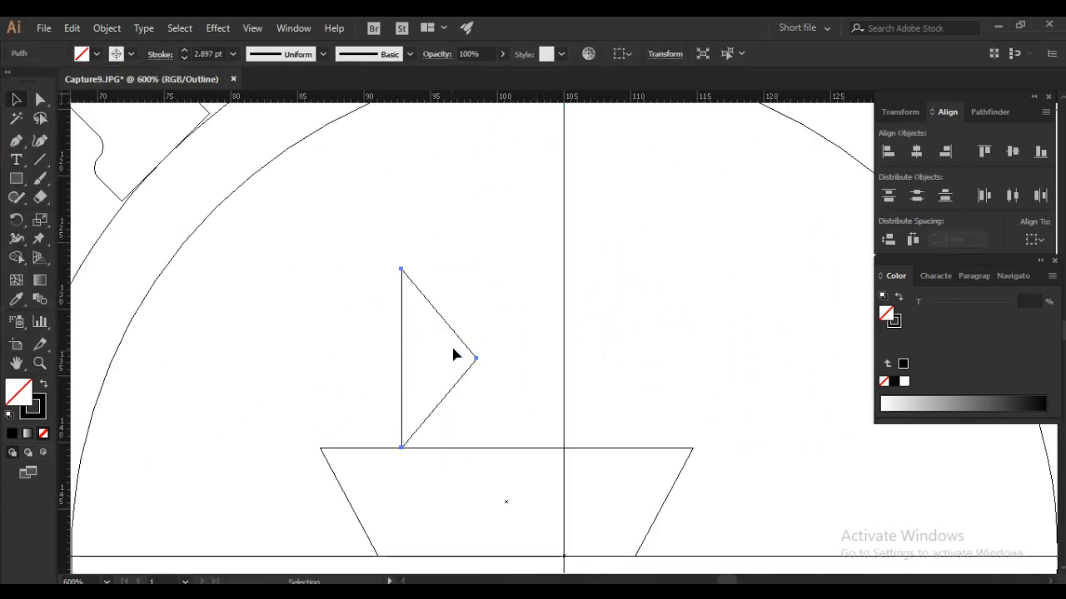
pyautogui.moveTo(466, 332)
pyautogui.mouseDown()
pyautogui.moveTo(478, 302)
pyautogui.moveTo(464, 344)
pyautogui.mouseUp()
pyautogui.hotkey('ctrl', 'y')
pyautogui.hotkey('ctrl', '-')
pyautogui.hotkey('ctrl', '-')
pyautogui.hotkey('ctrl', '-')
pyautogui.moveTo(454, 357); pyautogui.dragTo(472, 357)
pyautogui.keyDown('ctrl'); pyautogui.keyDown('alt'); pyautogui.click(548, 404); pyautogui.keyUp('alt'); pyautogui.keyUp('ctrl')
pyautogui.hotkey('ctrl', '+')
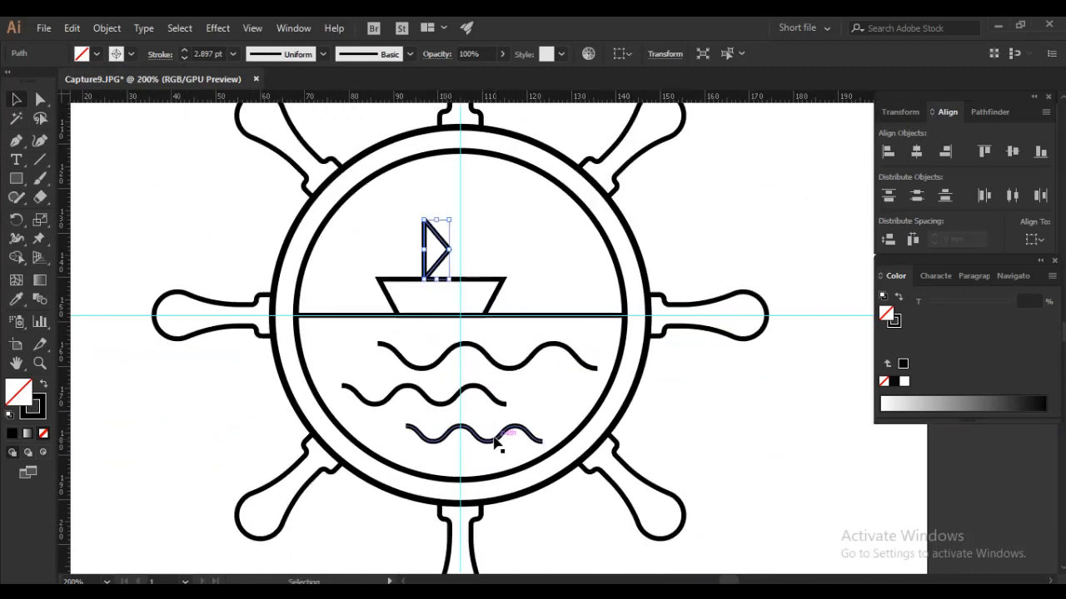
# - Select all three waves and move them down together inside the inner circle
pyautogui.click(529, 517)
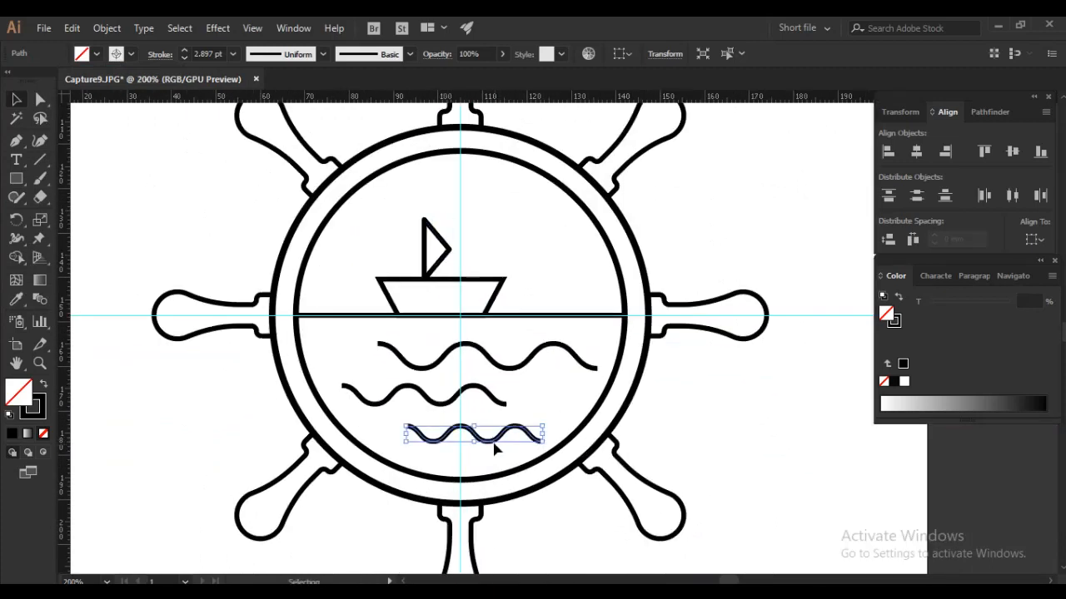
pyautogui.keyDown('shift'); pyautogui.click(490, 388); pyautogui.keyUp('shift')
pyautogui.keyDown('shift'); pyautogui.click(491, 366); pyautogui.keyUp('shift')
pyautogui.moveTo(481, 441); pyautogui.dragTo(474, 457)
pyautogui.click(510, 409)
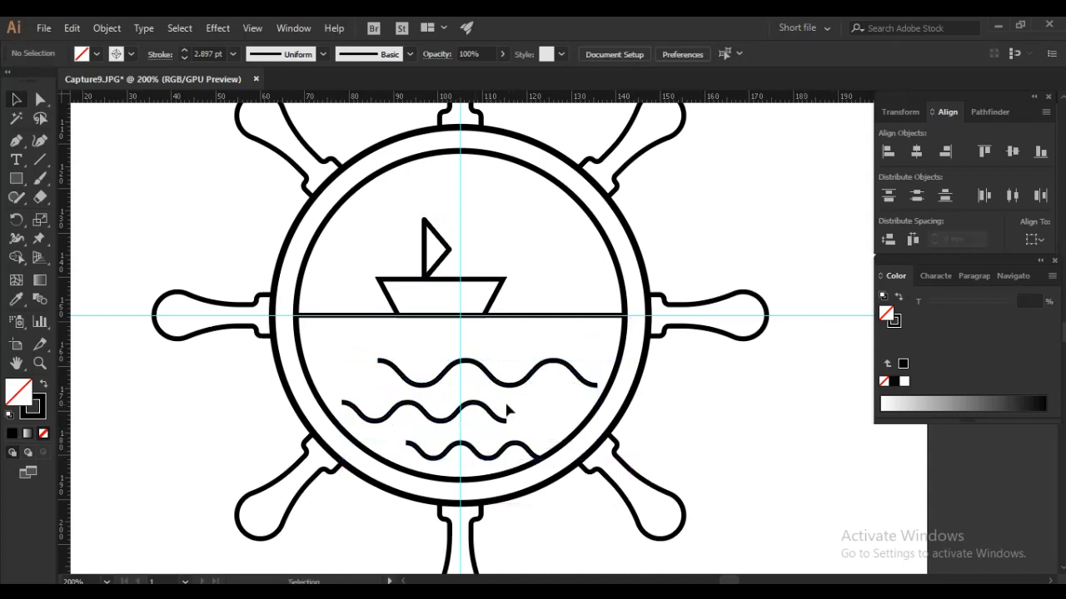
# - Lower the middle wave, then move the top wave down and left and widen it to span most of the circle
pyautogui.moveTo(473, 412); pyautogui.dragTo(474, 422)
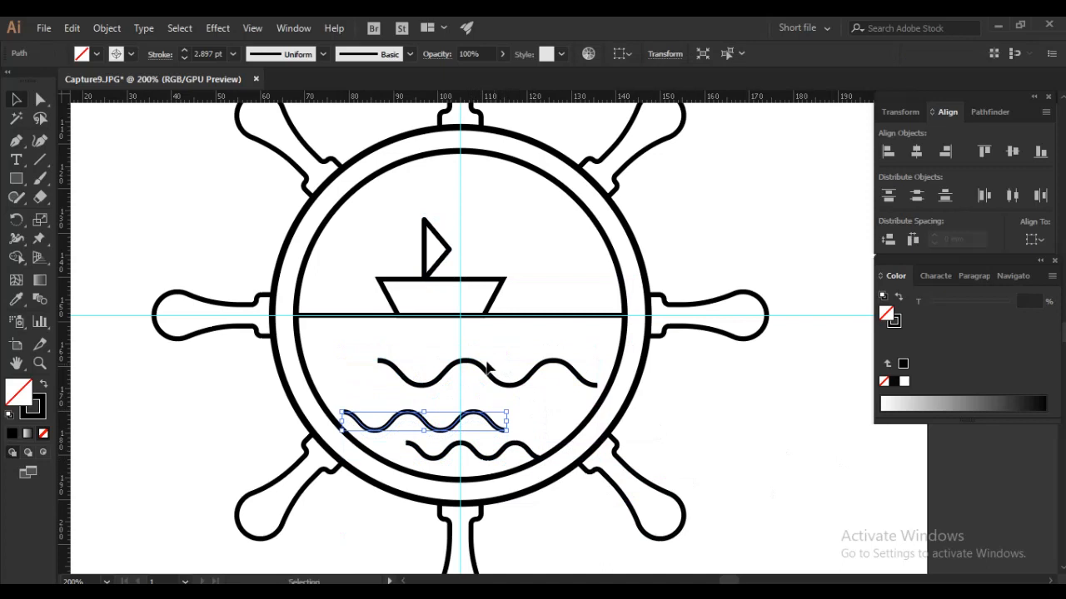
pyautogui.moveTo(475, 366); pyautogui.dragTo(447, 392)
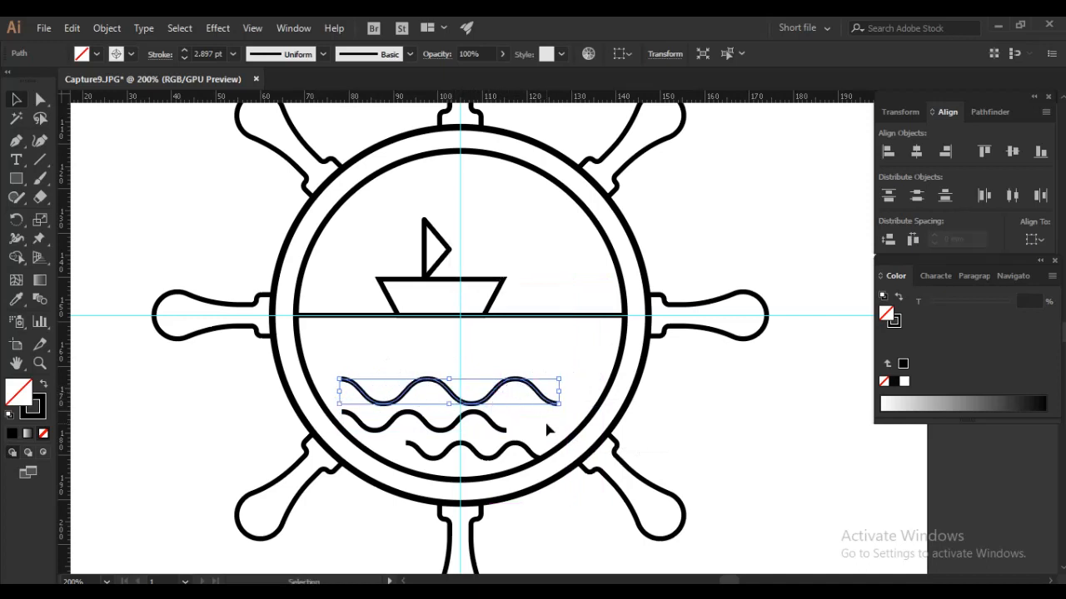
pyautogui.moveTo(564, 392); pyautogui.dragTo(582, 396)
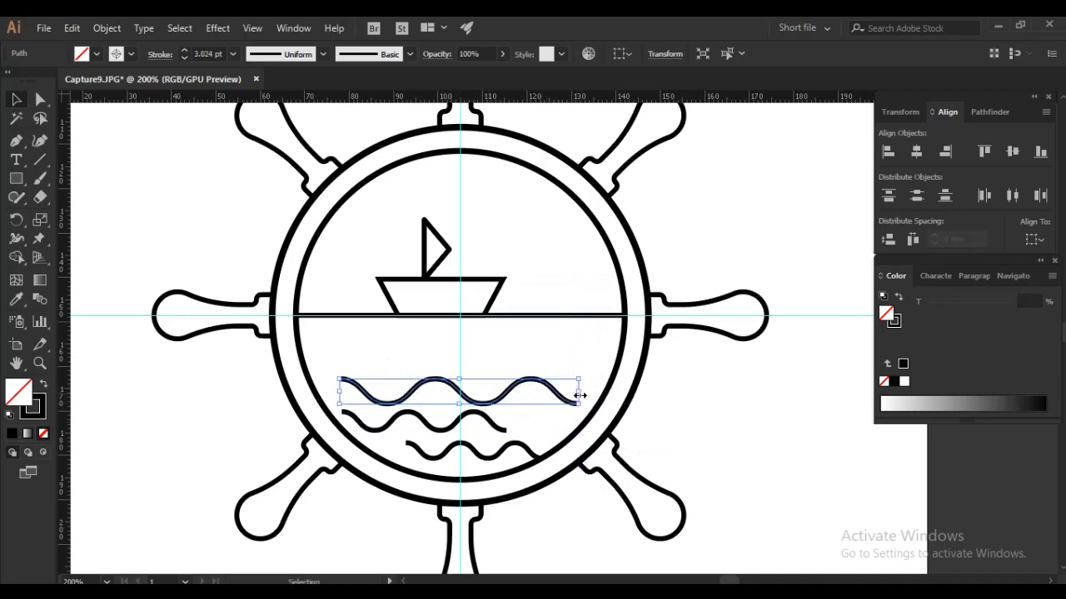
pyautogui.moveTo(513, 388); pyautogui.dragTo(519, 388)
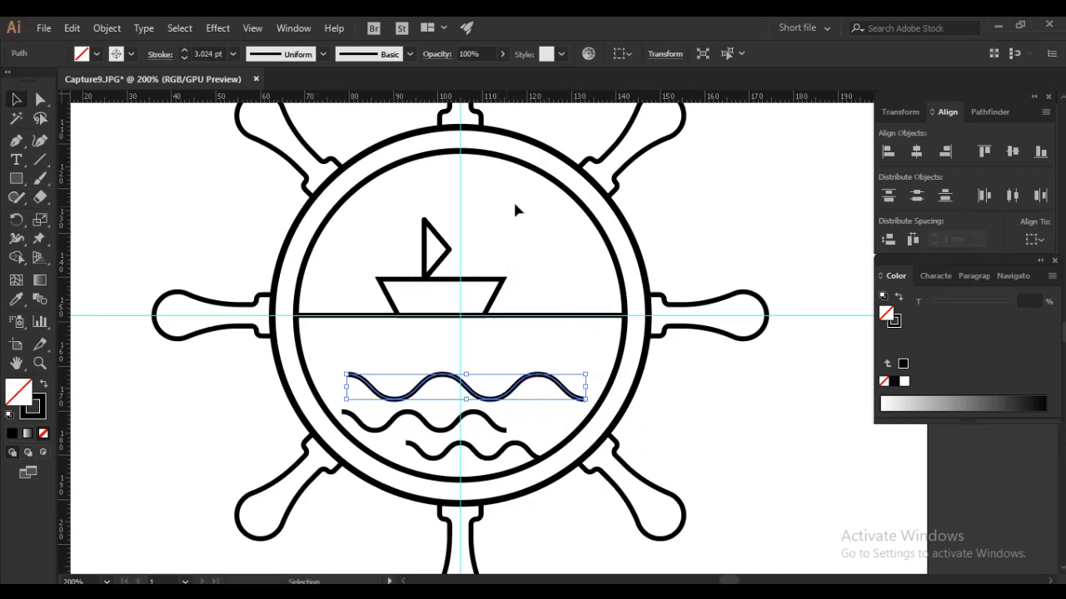
# - Move the sail, hull and horizon line down together until the line sits at about Y 155.2 mm
pyautogui.click(506, 316)
pyautogui.click(782, 414)
pyautogui.click(537, 315)
pyautogui.moveTo(471, 300); pyautogui.dragTo(469, 304)
pyautogui.moveTo(442, 201); pyautogui.dragTo(408, 230)
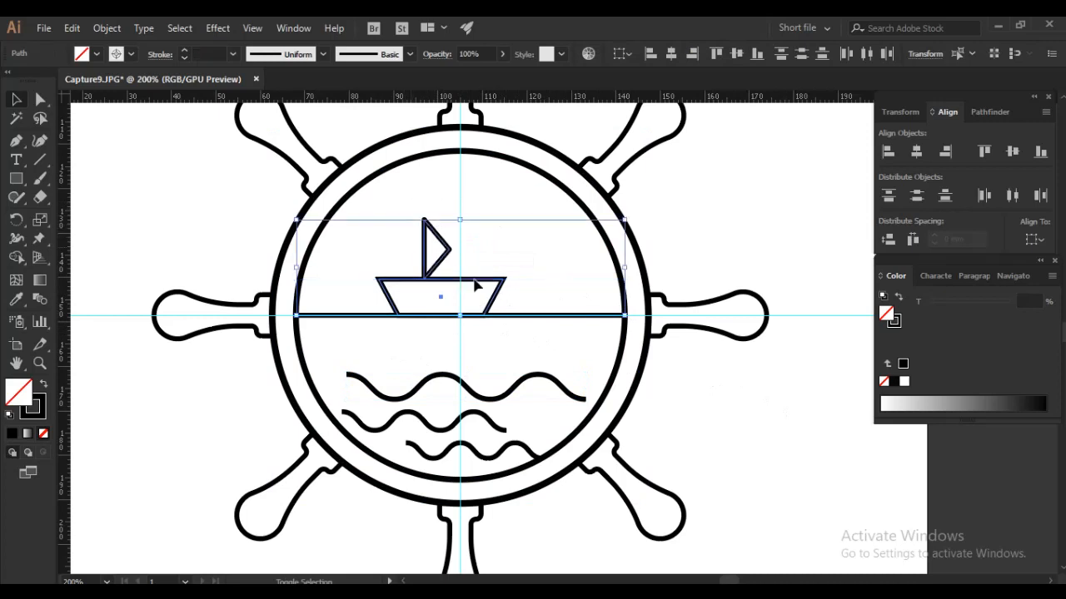
pyautogui.moveTo(493, 280); pyautogui.dragTo(492, 313)
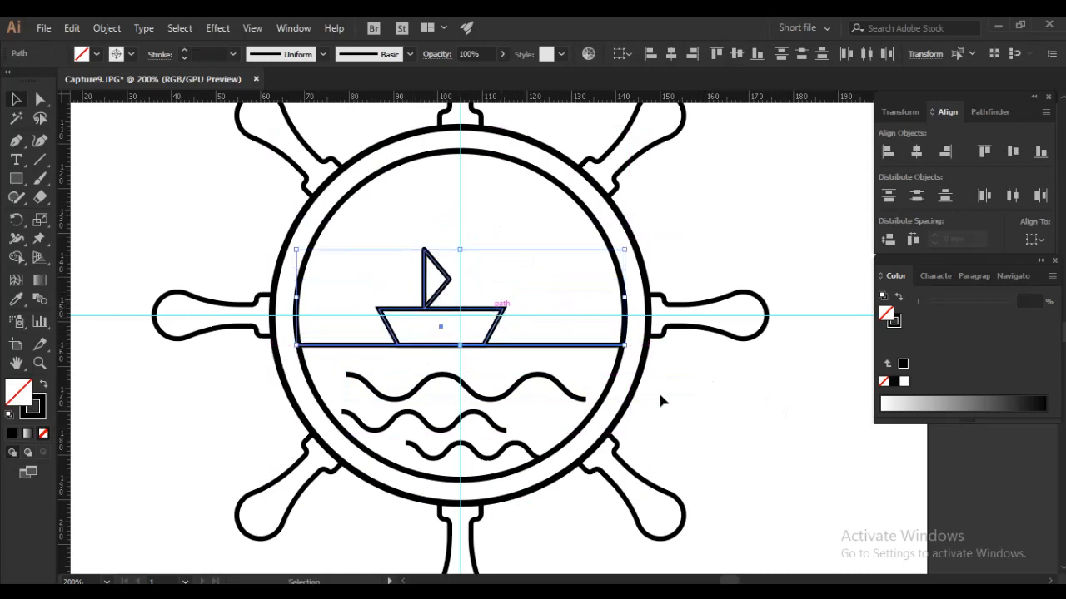
pyautogui.click(700, 385)
# - Pull the duplicate horizon line away from the one beneath it and delete it
pyautogui.press('a')
pyautogui.click(625, 346)
pyautogui.scroll(3, 310, 349)
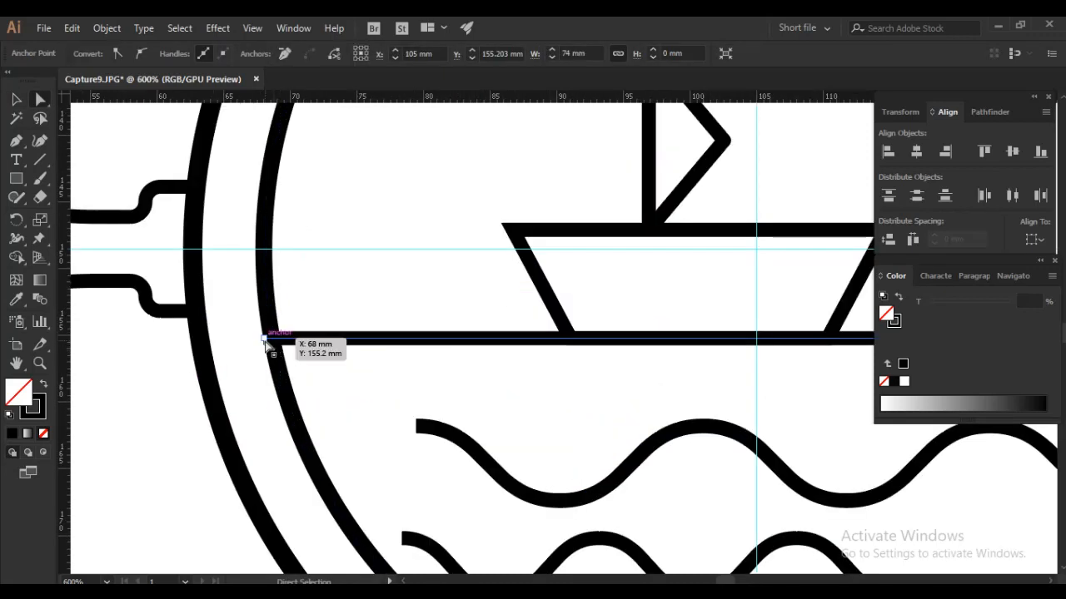
pyautogui.keyDown('shift'); pyautogui.click(265, 339); pyautogui.keyUp('shift')
pyautogui.moveTo(265, 341); pyautogui.dragTo(273, 340)
pyautogui.scroll(-2, 386, 364)
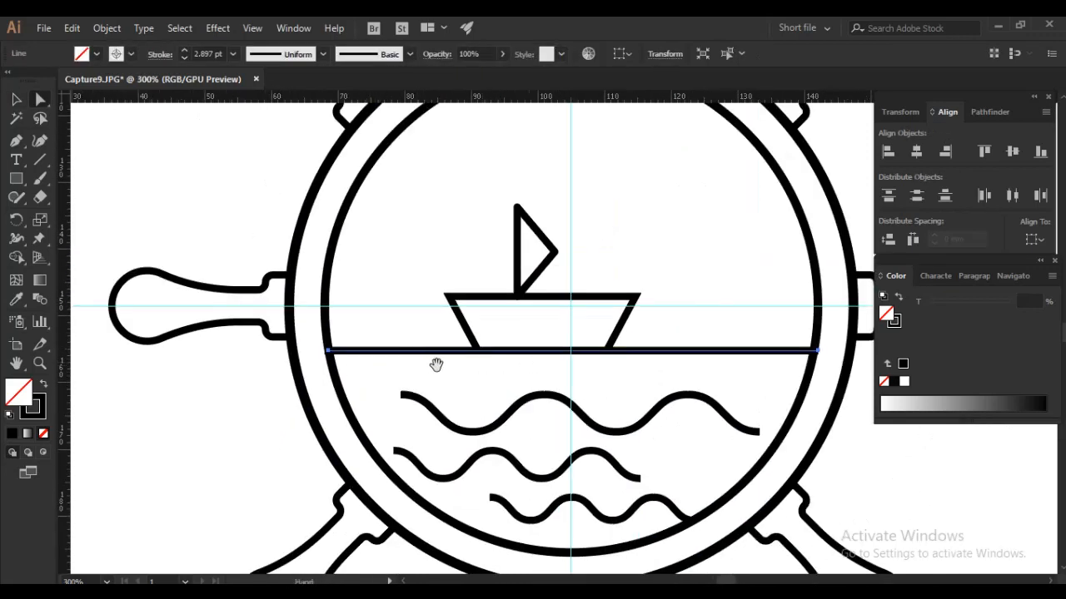
pyautogui.scroll(4, 353, 346)
pyautogui.keyDown('alt'); pyautogui.moveTo(330, 374); pyautogui.dragTo(339, 322); pyautogui.keyUp('alt')
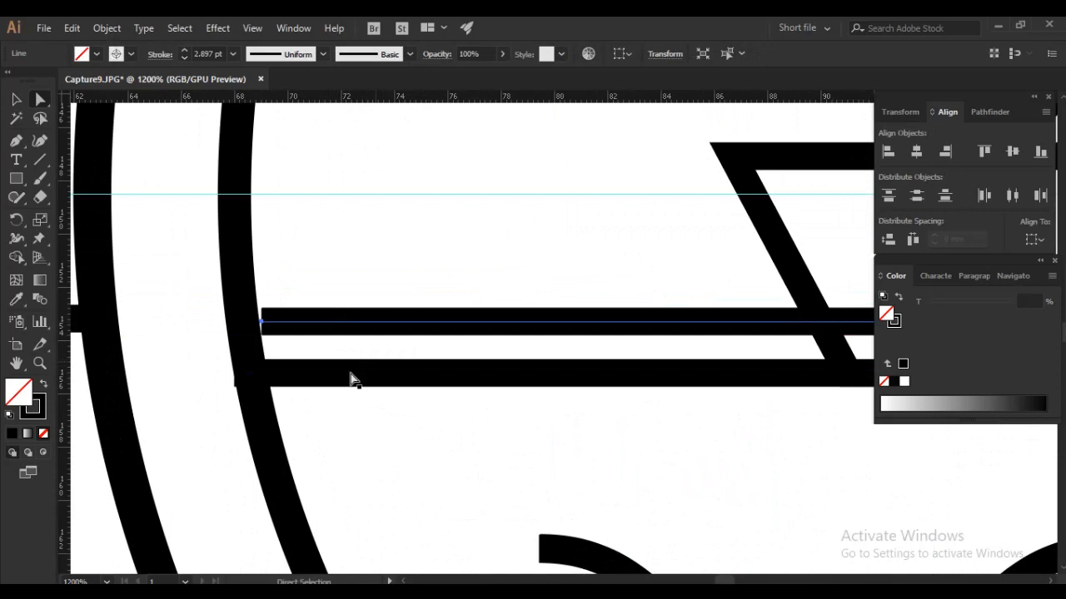
pyautogui.press('Delete')
# - Shorten both ends of the horizon line to the inner circle, at about X 68.6 mm and X 141.4 mm
pyautogui.moveTo(237, 377); pyautogui.dragTo(253, 374)
pyautogui.scroll(-1, 121, 375)
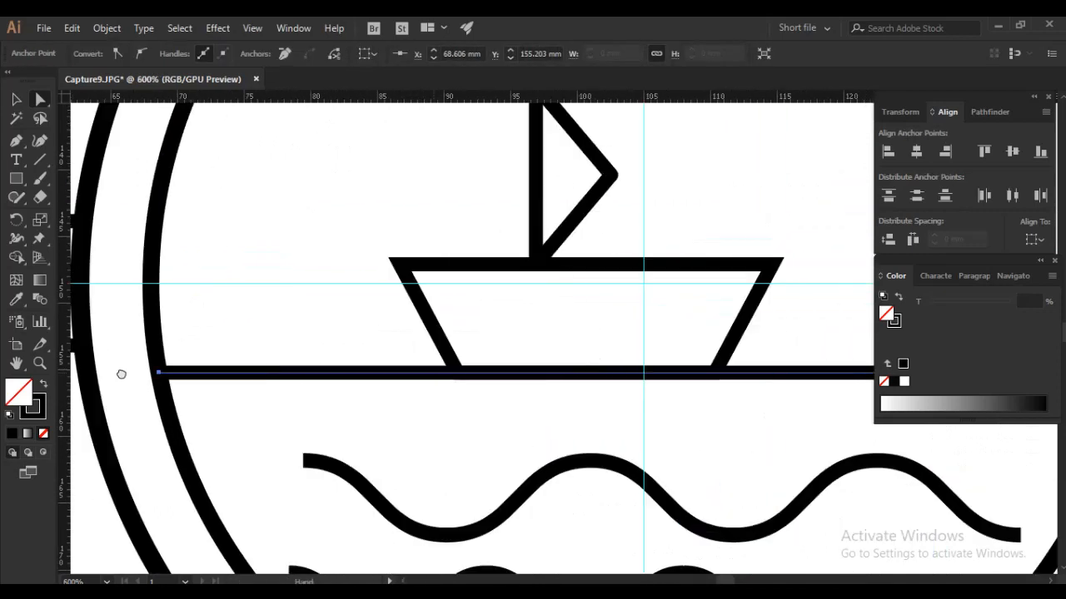
pyautogui.moveTo(841, 379); pyautogui.dragTo(231, 360)
pyautogui.keyDown('ctrl'); pyautogui.doubleClick(537, 351); pyautogui.keyUp('ctrl')
pyautogui.moveTo(520, 358); pyautogui.dragTo(505, 358)
pyautogui.scroll(-3, 447, 350)
pyautogui.moveTo(313, 373); pyautogui.dragTo(625, 358)
pyautogui.scroll(-1, 529, 365)
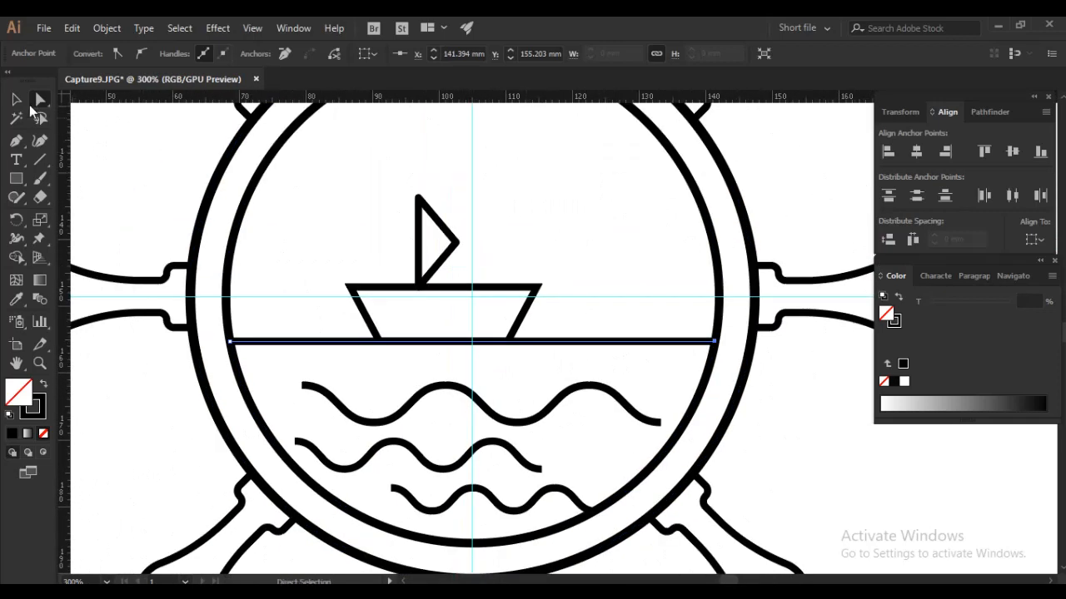
# - Move the boat and horizon line slightly further down, placing the line at about Y 157.8 mm
pyautogui.press('v')
pyautogui.click(493, 340)
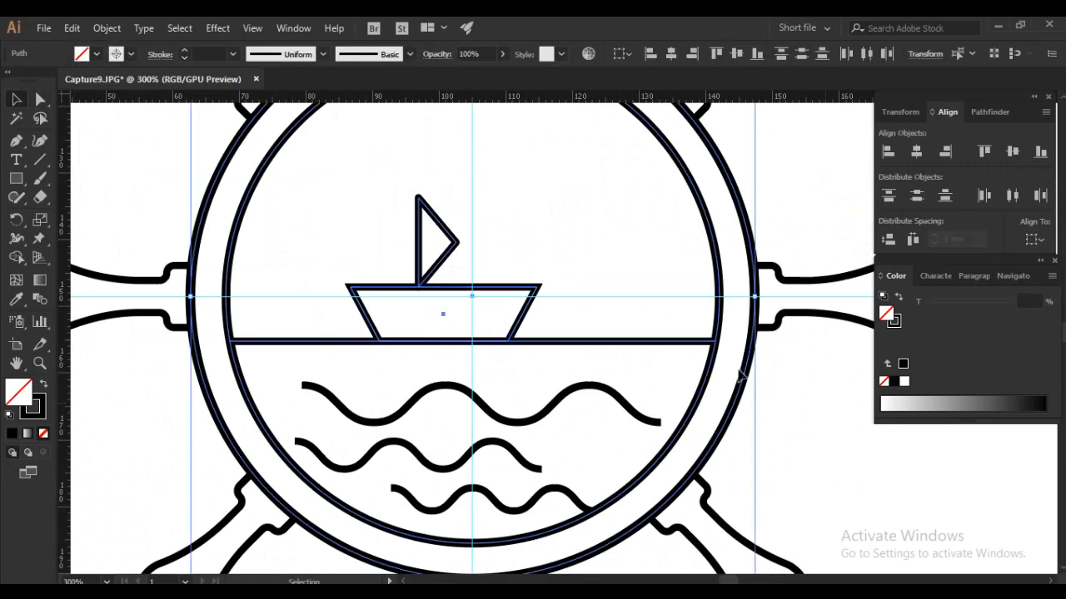
pyautogui.click(566, 289)
pyautogui.click(535, 341)
pyautogui.keyDown('shift'); pyautogui.click(531, 292); pyautogui.keyUp('shift')
pyautogui.keyDown('shift'); pyautogui.click(455, 242); pyautogui.keyUp('shift')
pyautogui.moveTo(491, 342); pyautogui.dragTo(491, 365)
pyautogui.click(782, 443)
# - Pull both end points of the lowered horizon line inward to meet the inner circle
pyautogui.press('a')
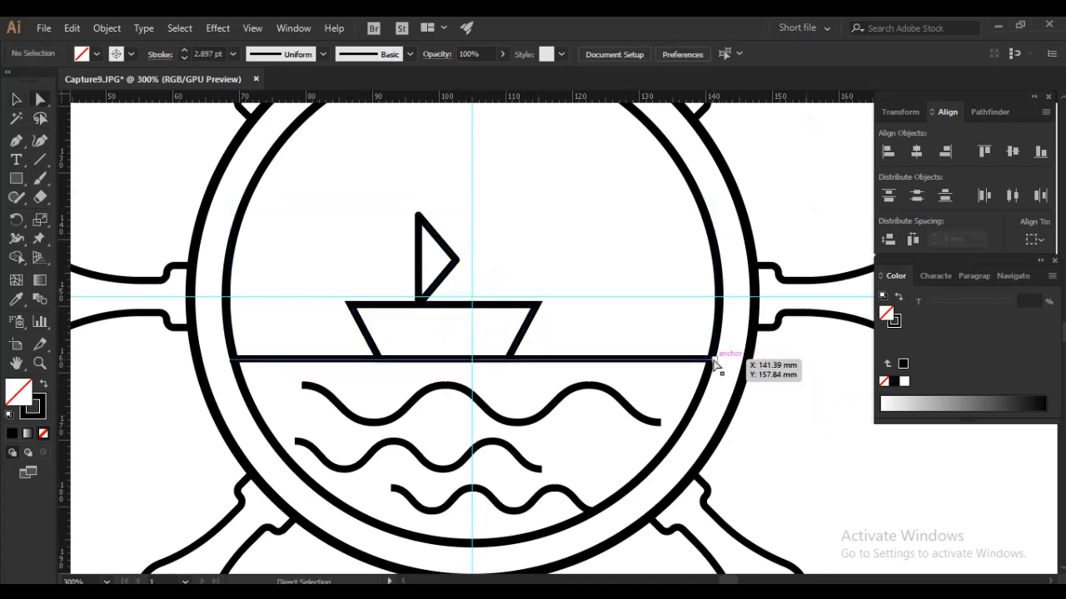
pyautogui.click(713, 361)
pyautogui.moveTo(714, 361); pyautogui.dragTo(708, 359)
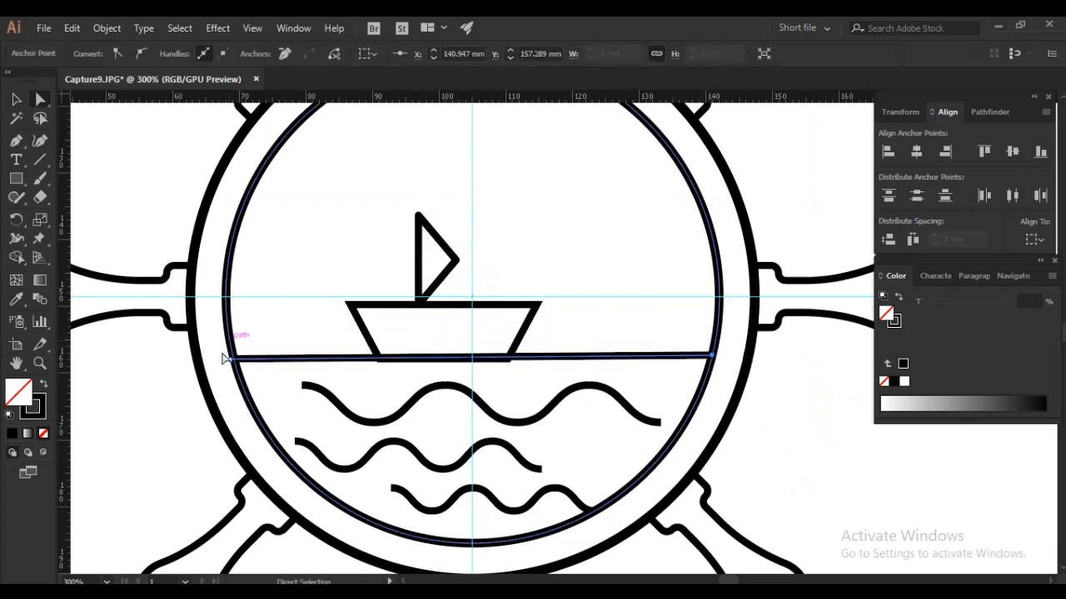
pyautogui.moveTo(233, 364); pyautogui.dragTo(237, 363)
pyautogui.click(773, 456)
# - Draw a sun circle about 10.6 mm in diameter above the boat, centred on the vertical guide
pyautogui.scroll(-2, 544, 351)
pyautogui.moveTo(544, 310); pyautogui.dragTo(531, 323)
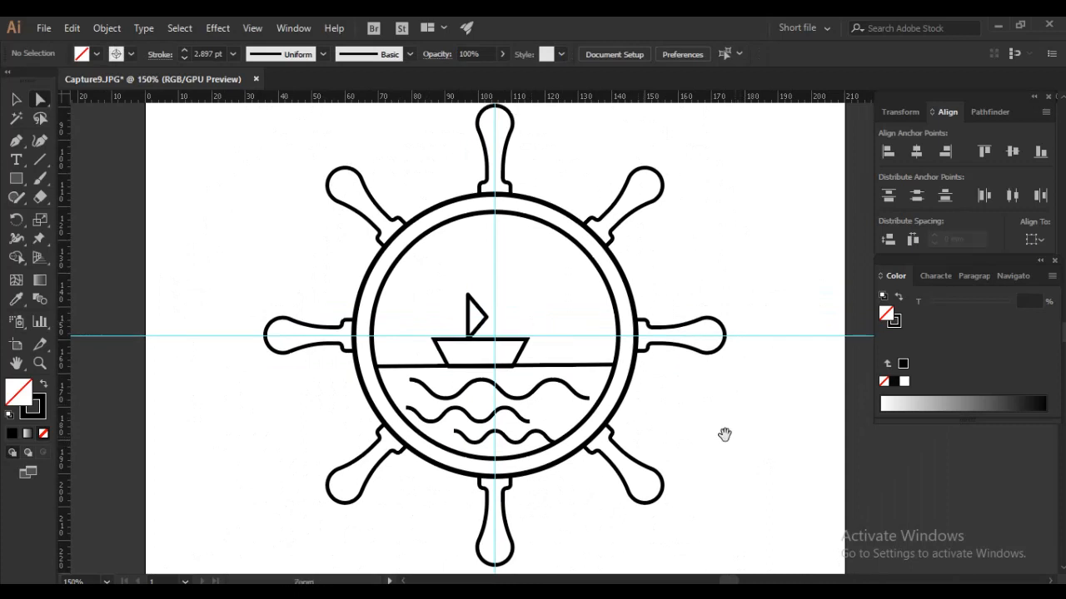
pyautogui.moveTo(730, 433); pyautogui.dragTo(708, 424)
pyautogui.moveTo(22, 182); pyautogui.dragTo(77, 216)
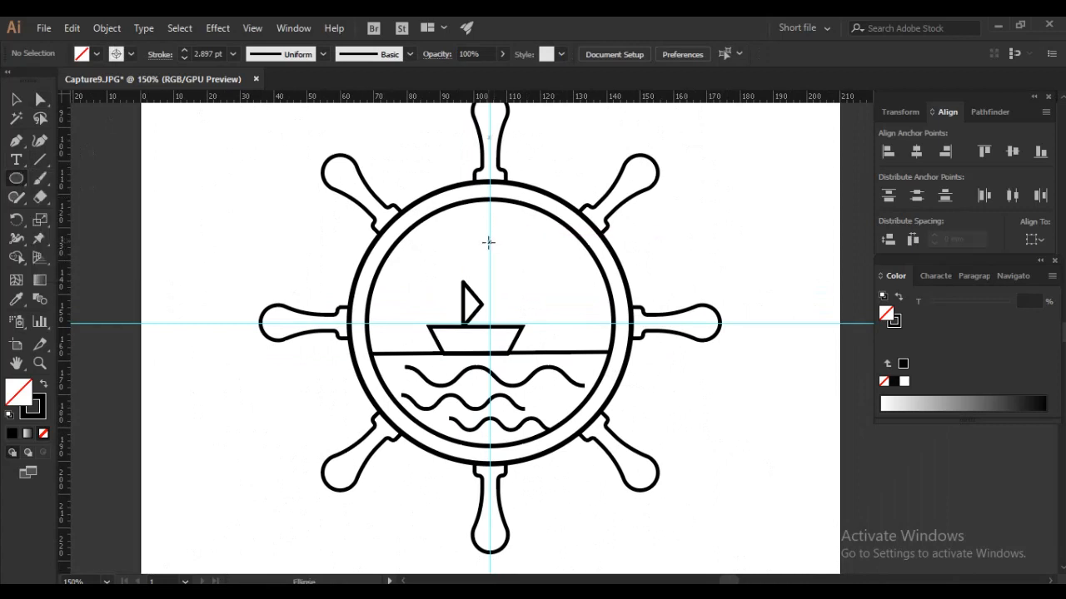
pyautogui.moveTo(490, 241); pyautogui.dragTo(507, 259)
pyautogui.click(16, 100)
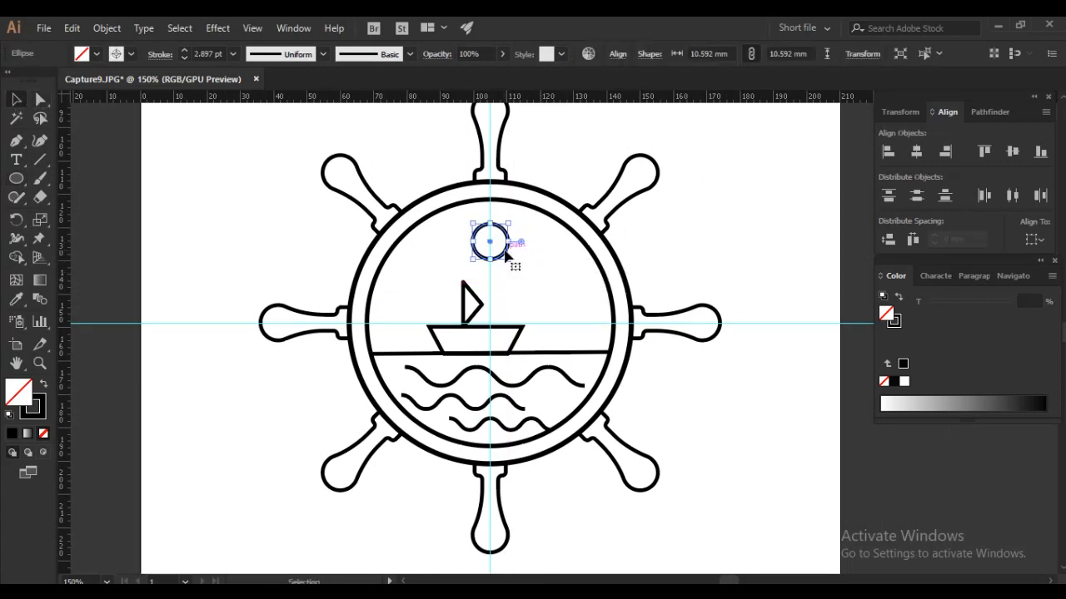
pyautogui.moveTo(506, 256); pyautogui.dragTo(533, 254)
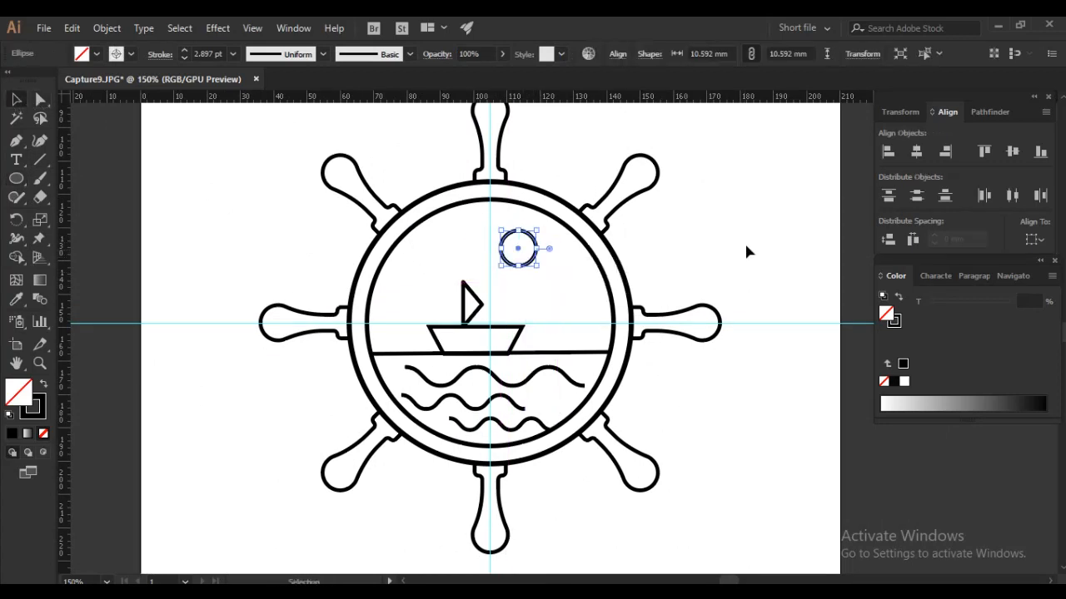
pyautogui.hotkey('ctrl', 'z')
# - Draw a short vertical ray on the guide from the top of the sun circle and give its stroke round caps
pyautogui.scroll(1, 500, 223)
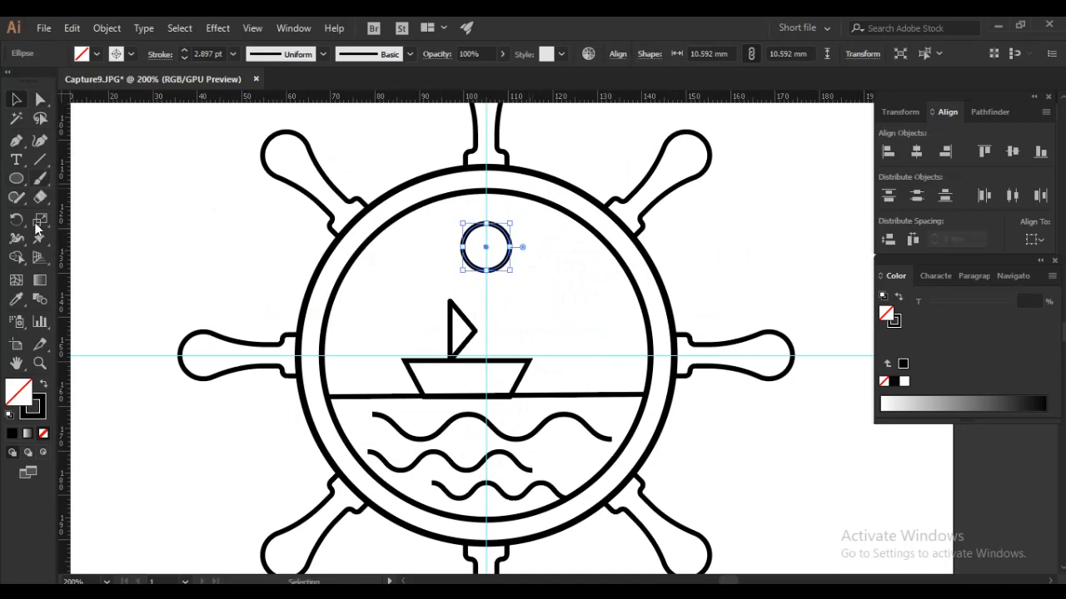
pyautogui.click(37, 161)
pyautogui.scroll(3, 487, 199)
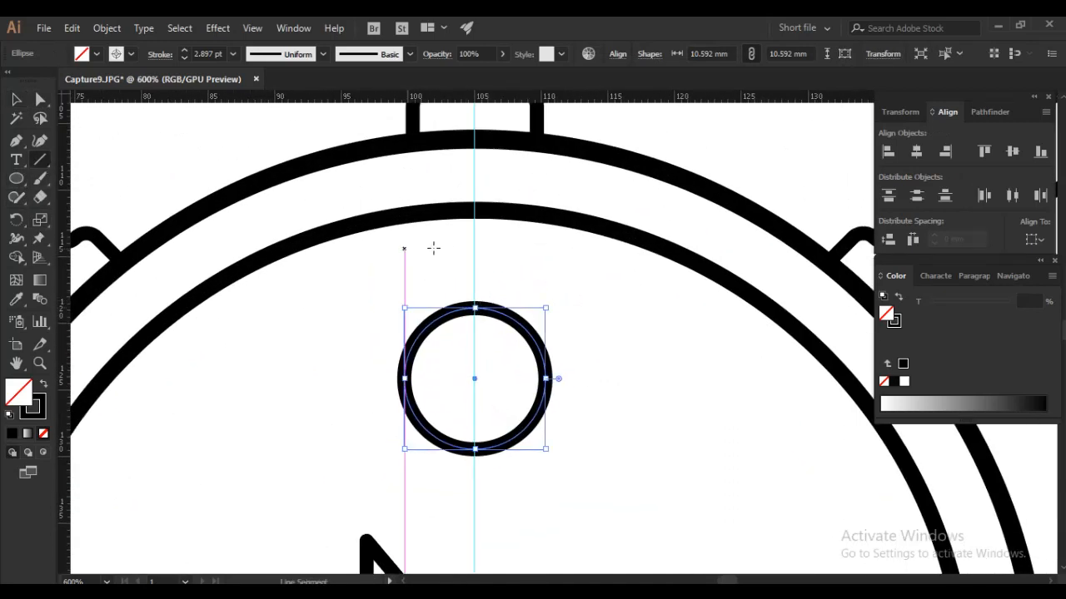
pyautogui.moveTo(473, 256); pyautogui.dragTo(474, 306)
pyautogui.press('v')
pyautogui.click(160, 55)
pyautogui.click(73, 97)
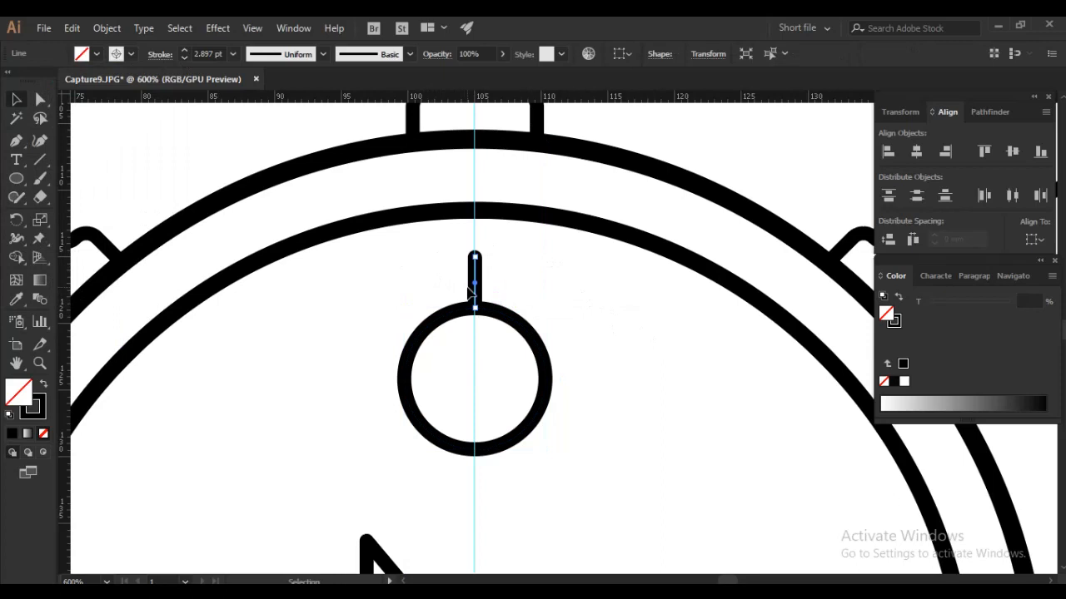
pyautogui.scroll(-1, 514, 314)
pyautogui.moveTo(534, 370); pyautogui.dragTo(518, 308)
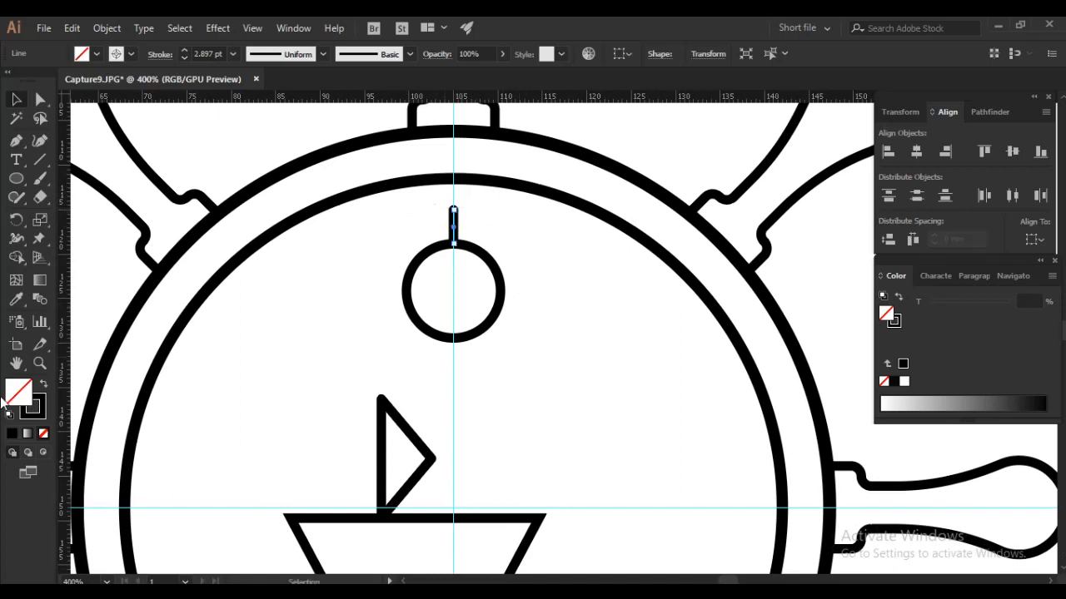
pyautogui.doubleClick(16, 219)
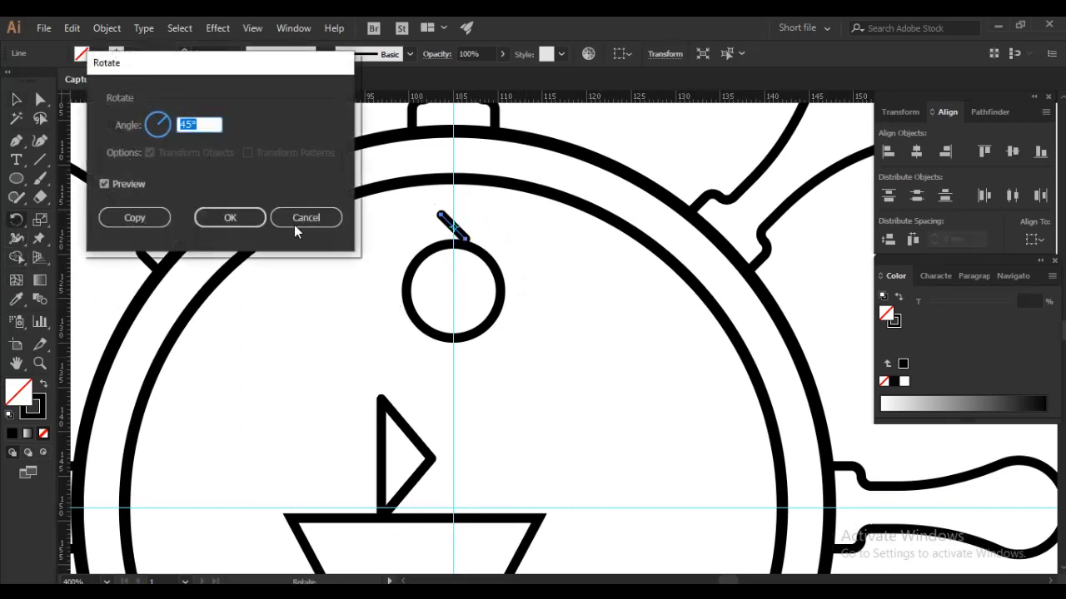
pyautogui.click(296, 223)
pyautogui.press('v')
pyautogui.moveTo(501, 376); pyautogui.dragTo(429, 384)
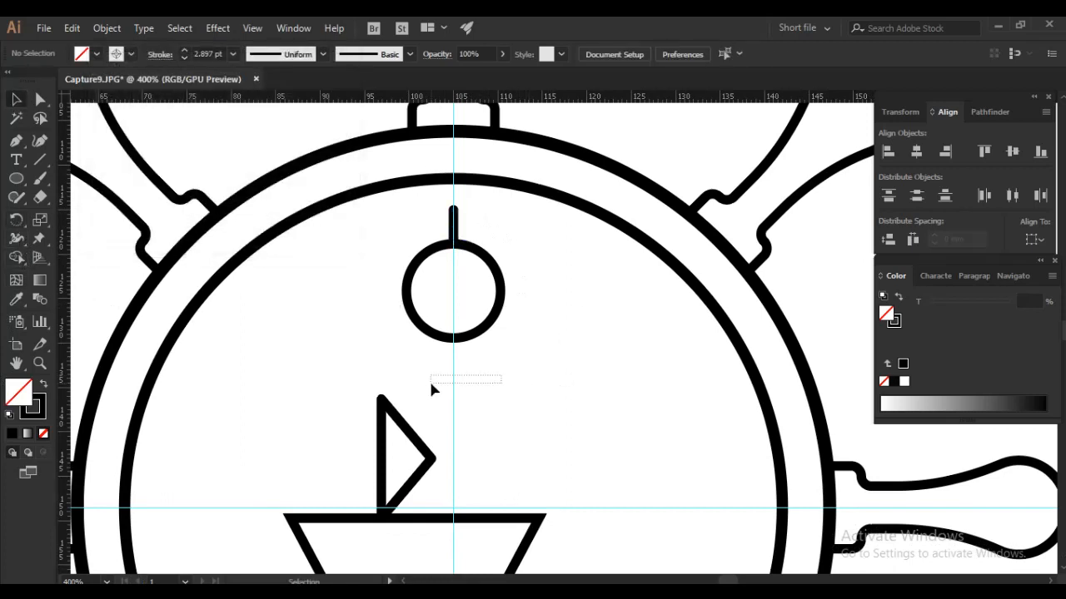
# - Add a horizontal guide and align it with the centre of the sun circle
pyautogui.moveTo(477, 98); pyautogui.dragTo(474, 295)
pyautogui.moveTo(522, 268); pyautogui.dragTo(426, 309)
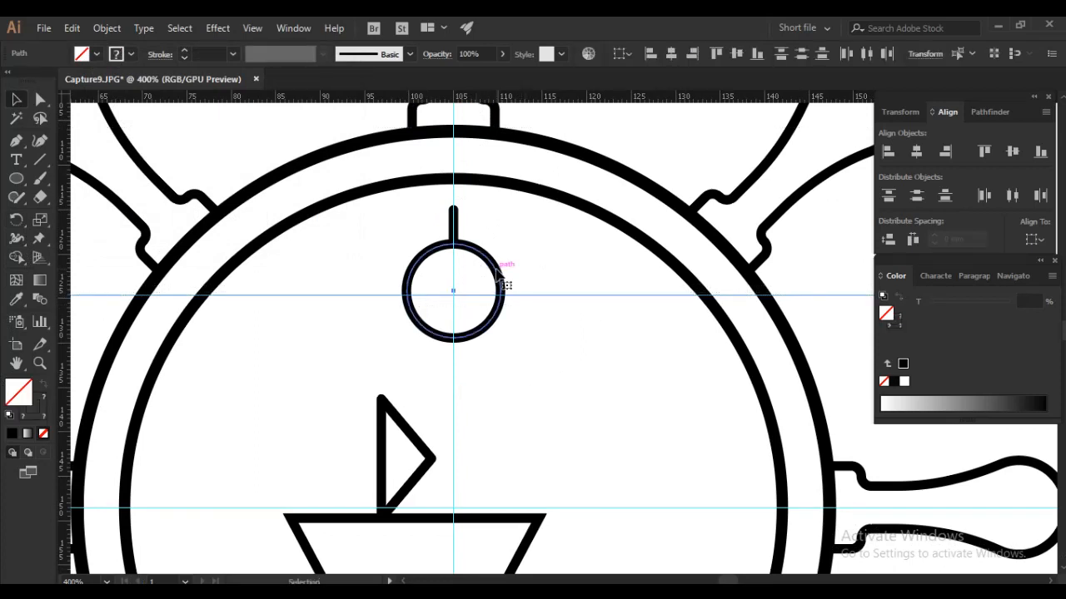
pyautogui.click(492, 290)
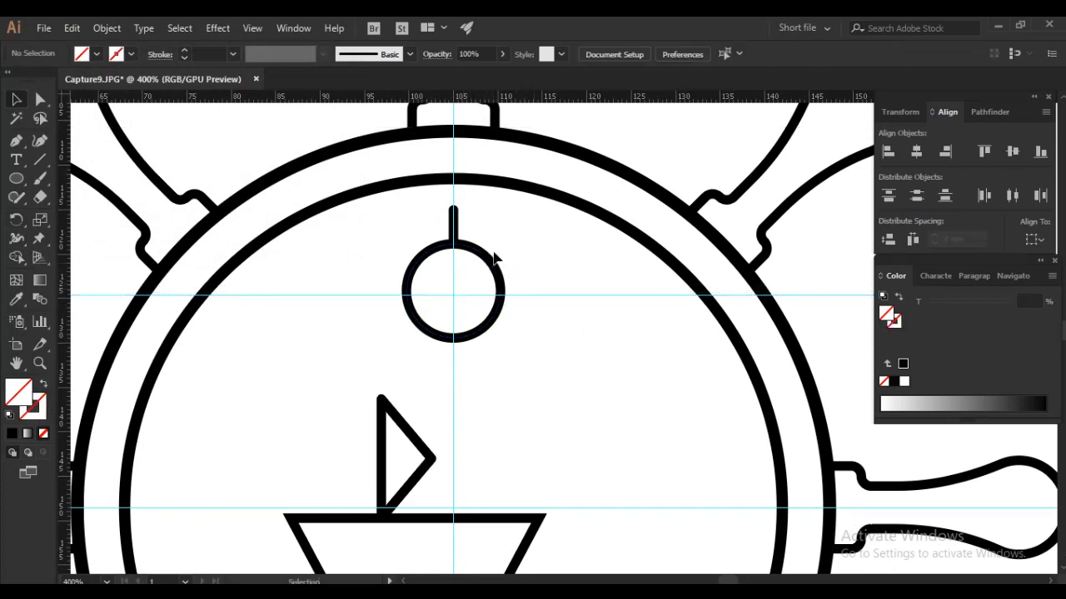
pyautogui.click(490, 256)
pyautogui.moveTo(519, 298); pyautogui.dragTo(454, 293)
pyautogui.click(533, 292)
pyautogui.click(555, 309)
pyautogui.moveTo(530, 257); pyautogui.dragTo(560, 329)
# - Copy the ray around the guide intersection at the sun's centre, repeating the rotation until 16 evenly spaced rays surround the circle
pyautogui.click(449, 218)
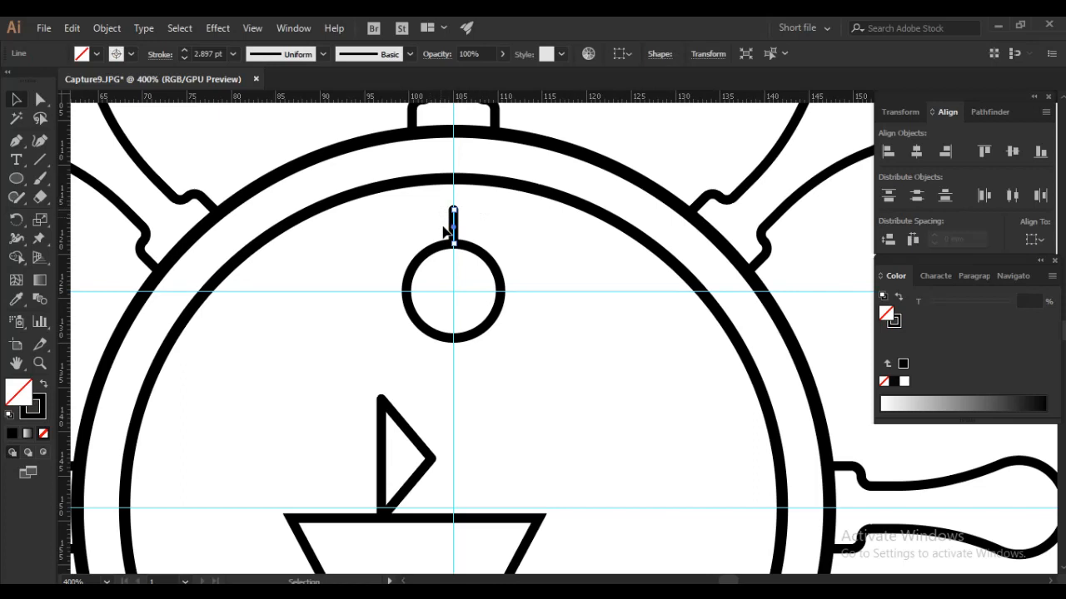
pyautogui.click(21, 222)
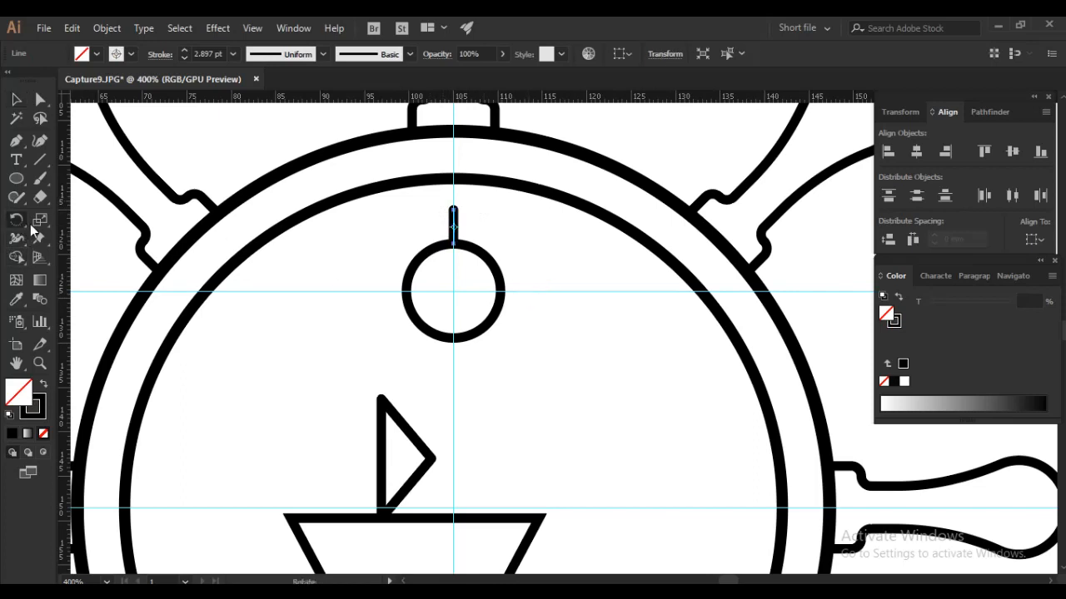
pyautogui.keyDown('alt'); pyautogui.click(453, 291); pyautogui.keyUp('alt')
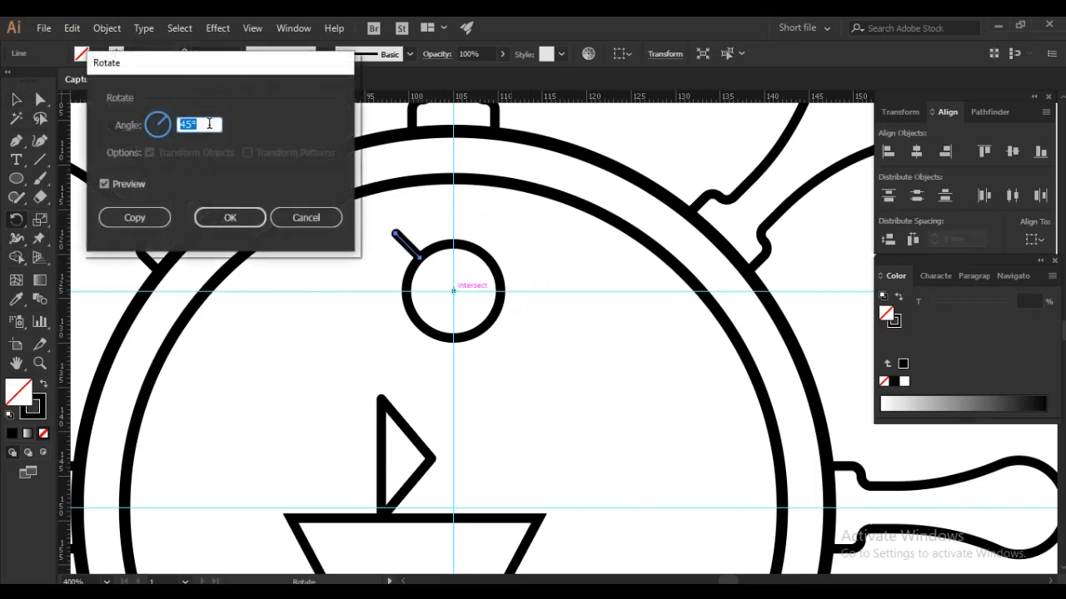
pyautogui.write('22')
pyautogui.click(135, 218)
pyautogui.hotkey('ctrl', 'd')
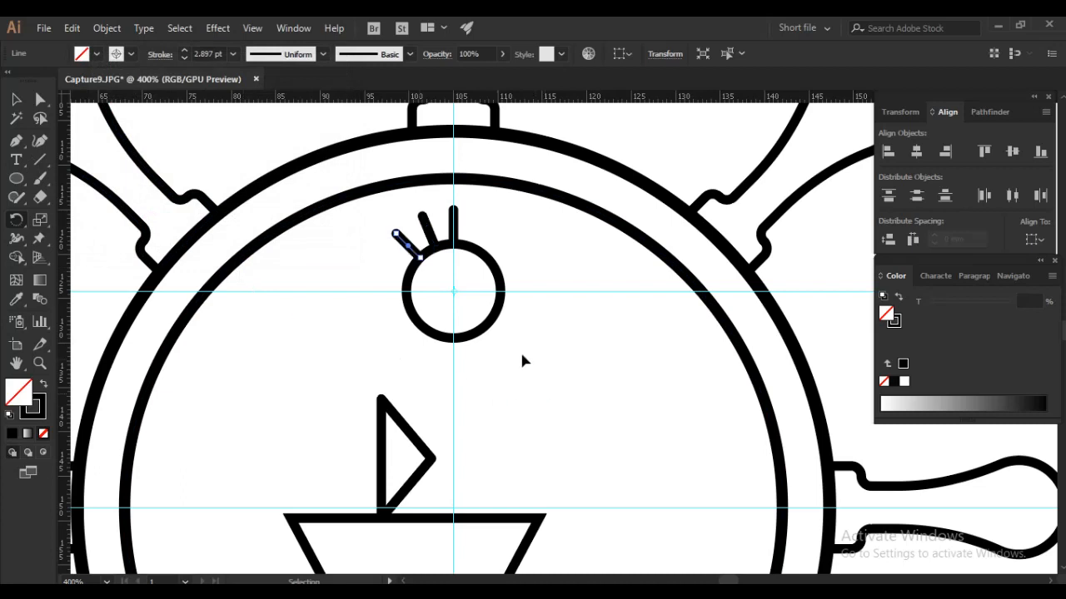
pyautogui.hotkey('ctrl', 'd')
pyautogui.hotkey('ctrl', 'd')
pyautogui.hotkey('ctrl', 'd')
pyautogui.hotkey('ctrl', 'd')
pyautogui.hotkey('ctrl', 'd')
pyautogui.hotkey('ctrl', 'd')
pyautogui.hotkey('ctrl', 'd')
pyautogui.hotkey('ctrl', 'd')
pyautogui.hotkey('ctrl', 'd')
pyautogui.hotkey('ctrl', 'd')
pyautogui.hotkey('ctrl', 'd')
pyautogui.hotkey('ctrl', 'd')
pyautogui.hotkey('ctrl', 'd')
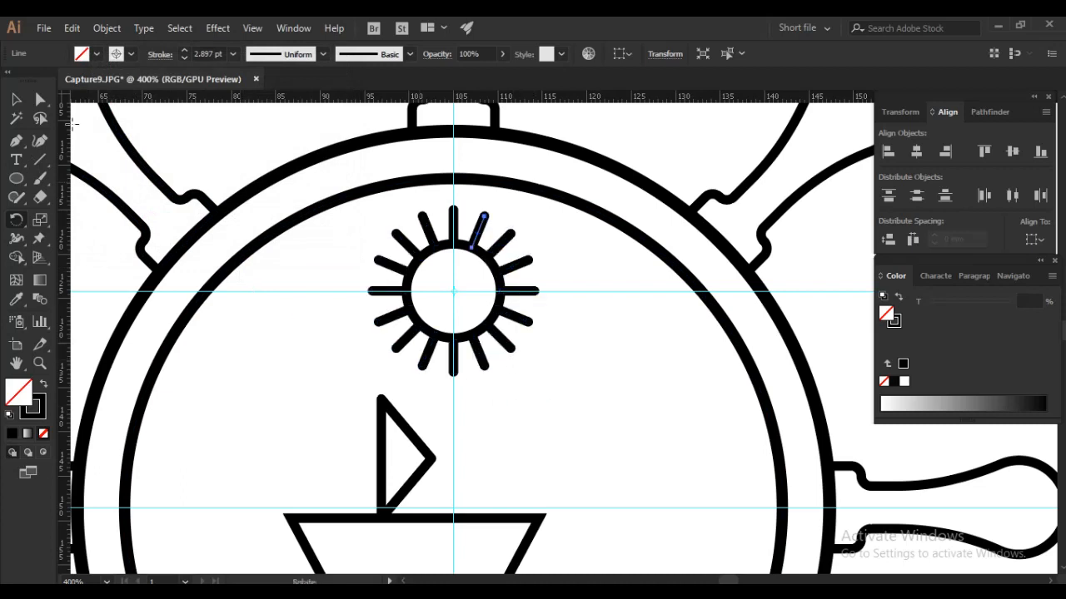
# - Delete the horizontal guide running through the sun's centre
pyautogui.click(15, 99)
pyautogui.click(589, 247)
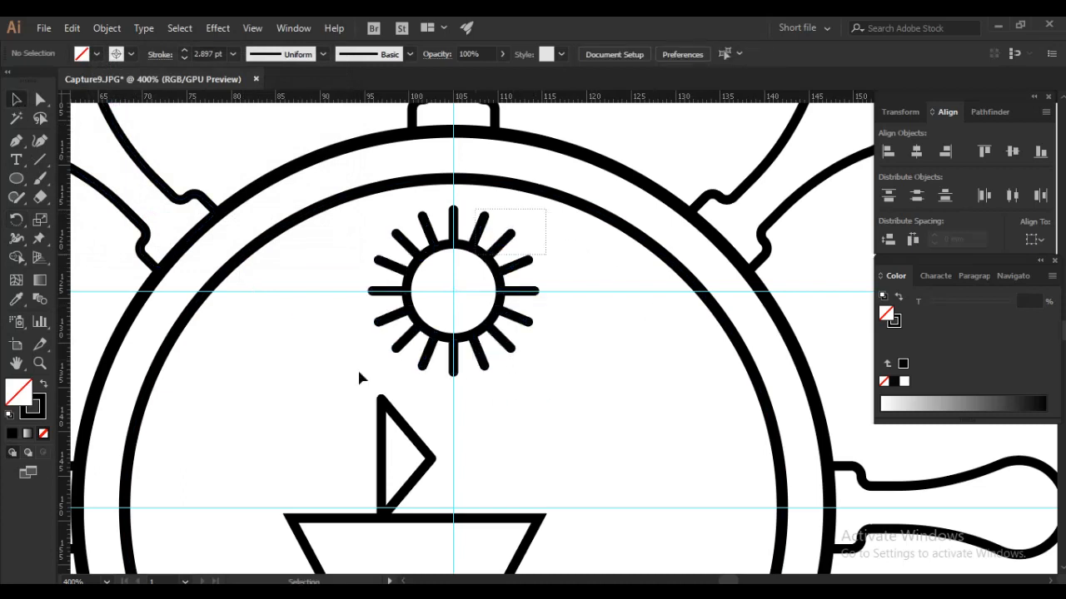
pyautogui.moveTo(352, 377); pyautogui.dragTo(351, 374)
pyautogui.click(606, 252)
pyautogui.click(609, 291)
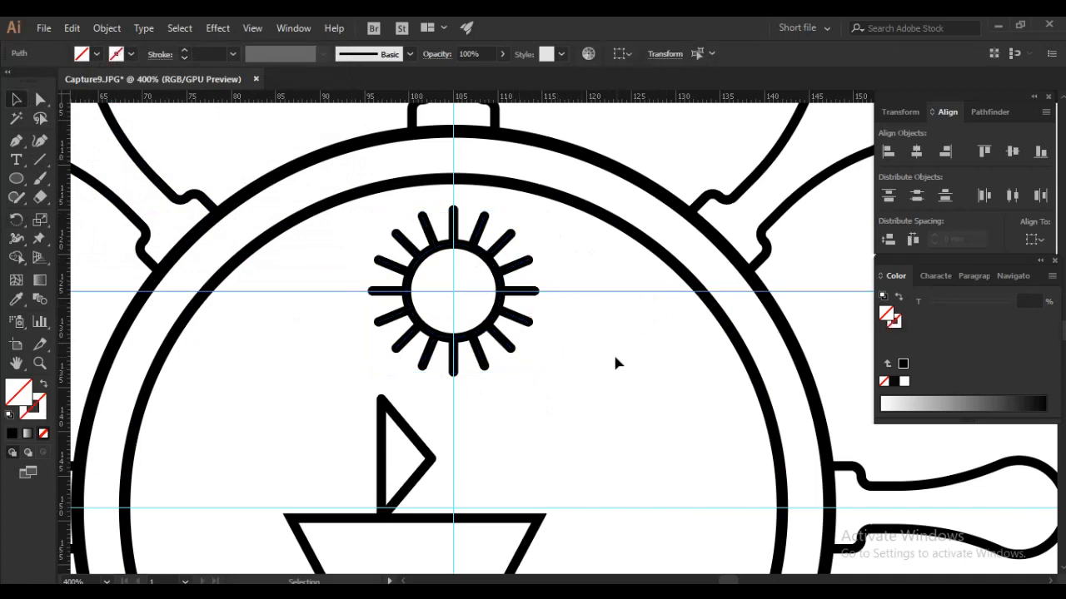
# - Group the sun circle with its rays and place the group, scaled to about 15 mm wide, in the upper right of the inner circle
pyautogui.moveTo(525, 205); pyautogui.dragTo(377, 384)
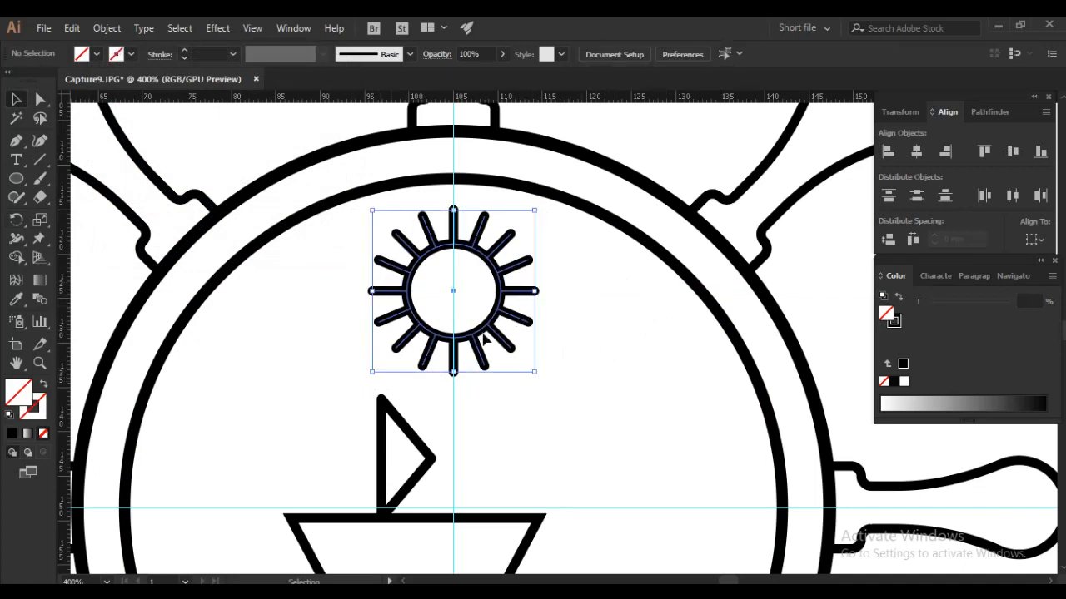
pyautogui.rightClick(481, 315)
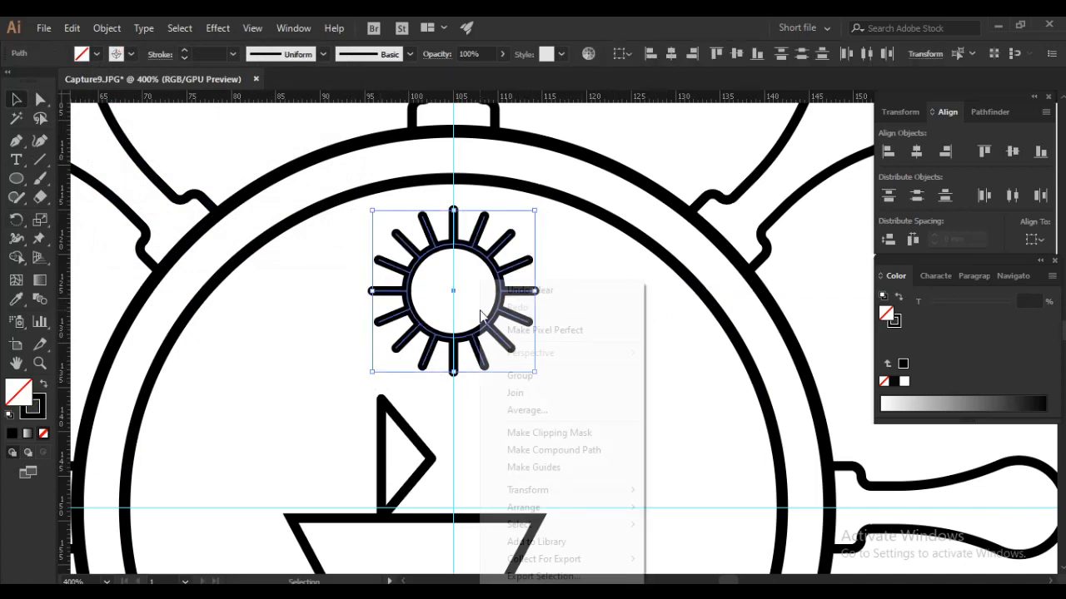
pyautogui.click(534, 376)
pyautogui.moveTo(535, 375); pyautogui.dragTo(505, 341)
pyautogui.moveTo(481, 288); pyautogui.dragTo(607, 318)
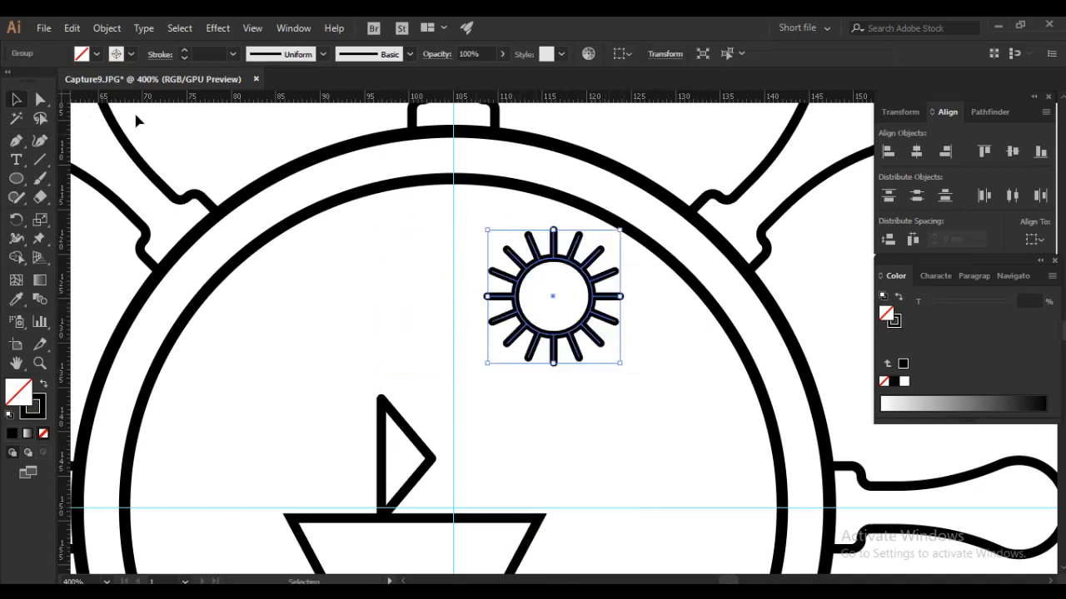
# - Set the stroke weight of the sun group to 2 pt
pyautogui.click(232, 54)
pyautogui.click(247, 122)
pyautogui.click(233, 54)
pyautogui.click(249, 136)
pyautogui.keyDown('ctrl'); pyautogui.keyDown('alt'); pyautogui.click(564, 358); pyautogui.keyUp('alt'); pyautogui.keyUp('ctrl')
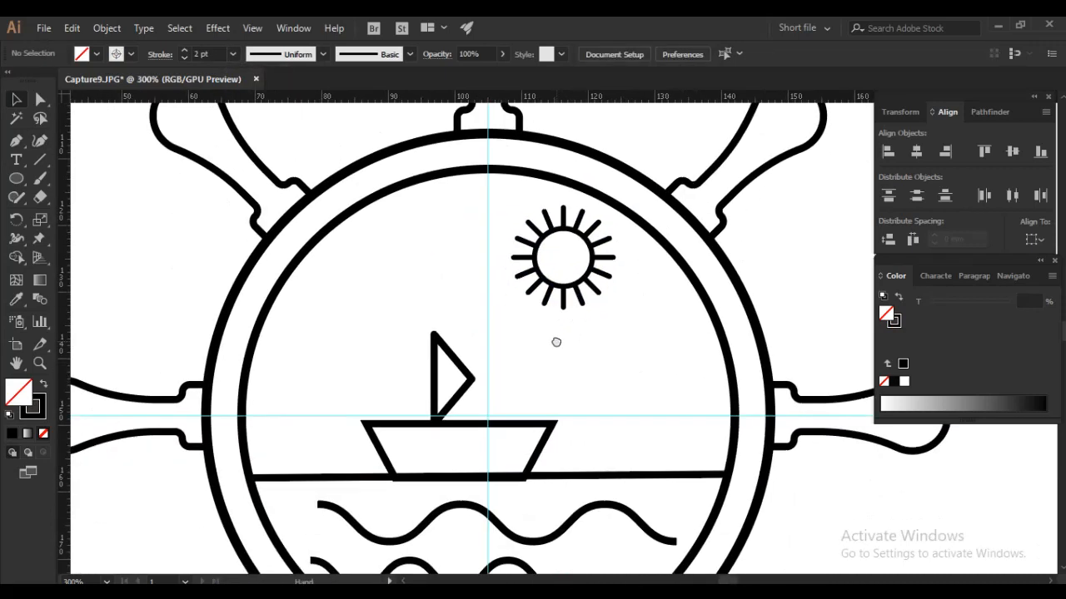
# - Draw half of a bird with the Pen tool as a bent two-segment line about 5.4 mm wide, above and left of the sail
pyautogui.click(16, 140)
pyautogui.moveTo(310, 321); pyautogui.dragTo(348, 320)
pyautogui.click(346, 313)
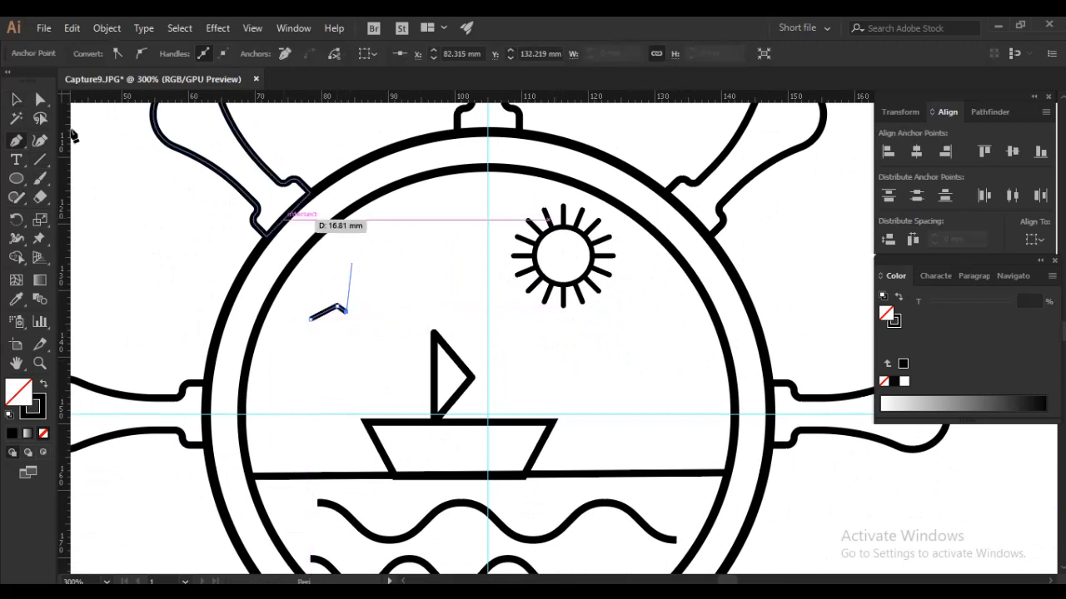
pyautogui.click(16, 100)
pyautogui.click(391, 263)
pyautogui.scroll(3, 336, 310)
# - Reflect a copy of the half bird across a vertical axis through its inner end point
pyautogui.click(337, 310)
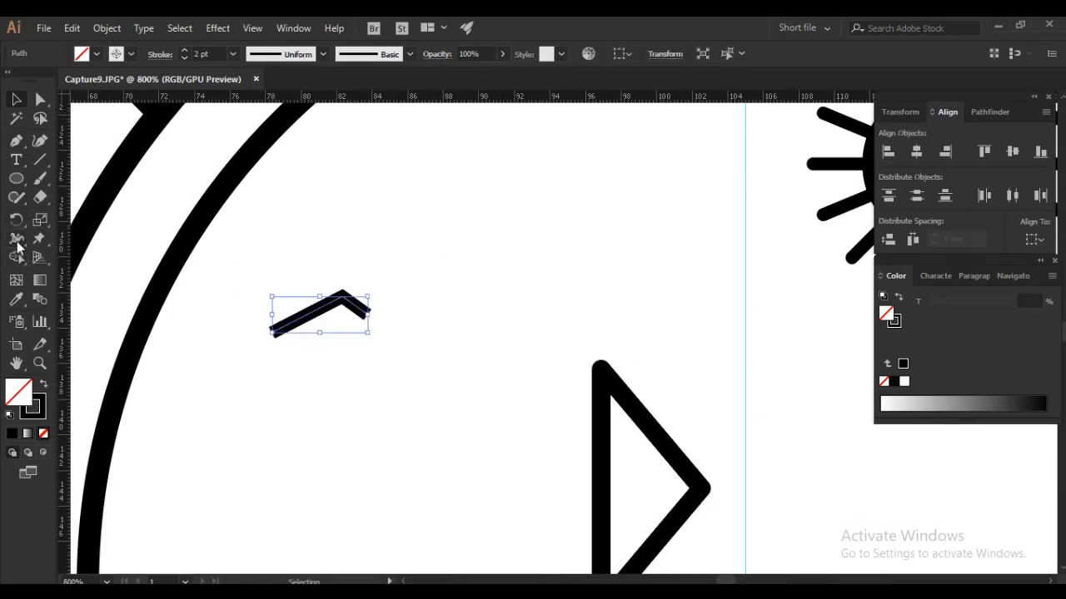
pyautogui.moveTo(17, 220); pyautogui.dragTo(60, 238)
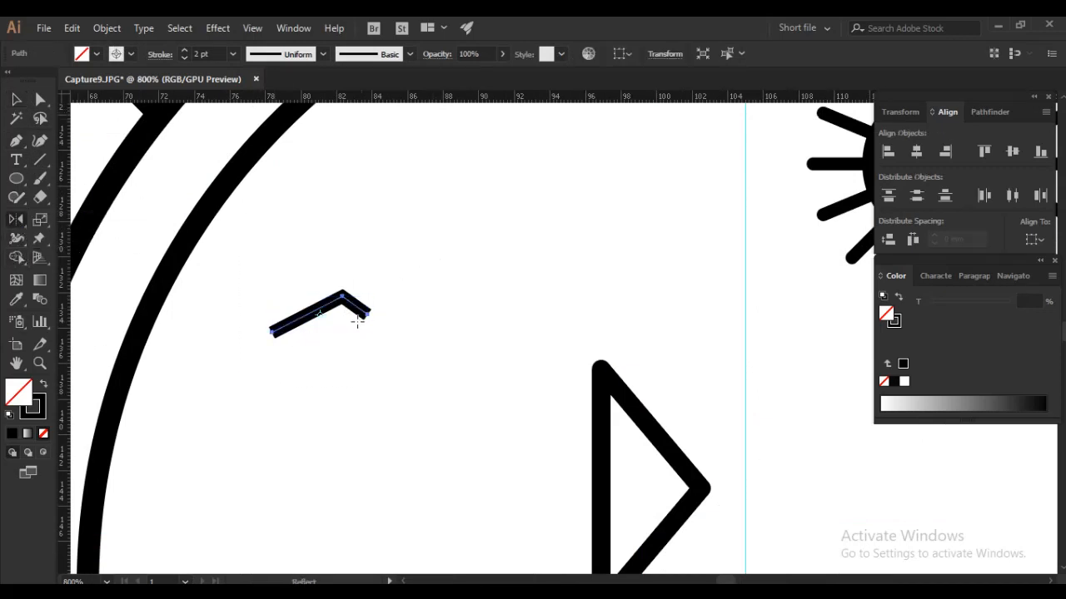
pyautogui.keyDown('alt'); pyautogui.click(367, 315); pyautogui.keyUp('alt')
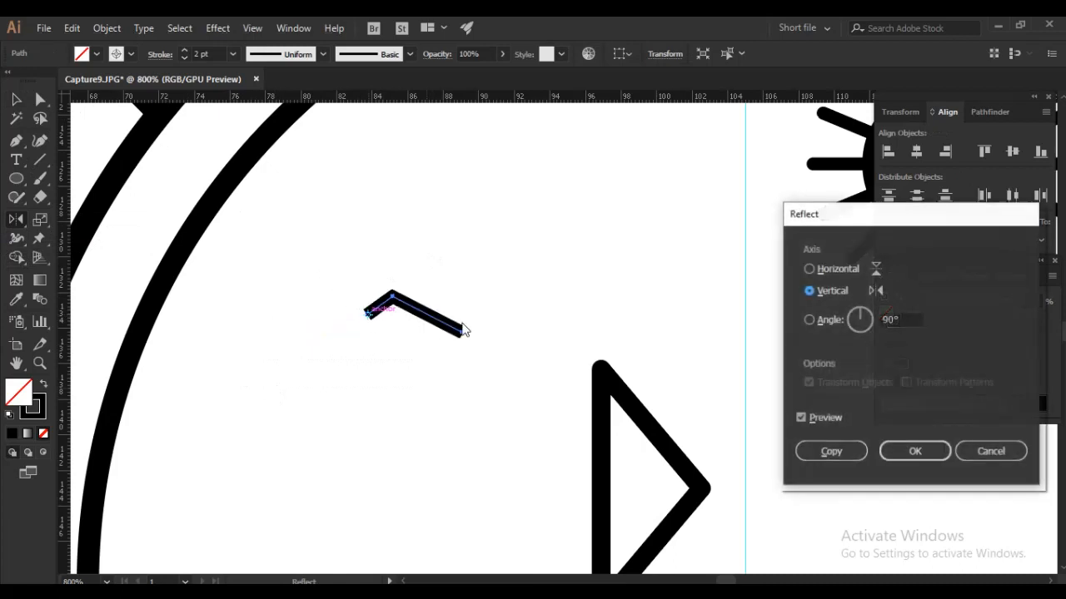
pyautogui.click(833, 451)
pyautogui.press('v')
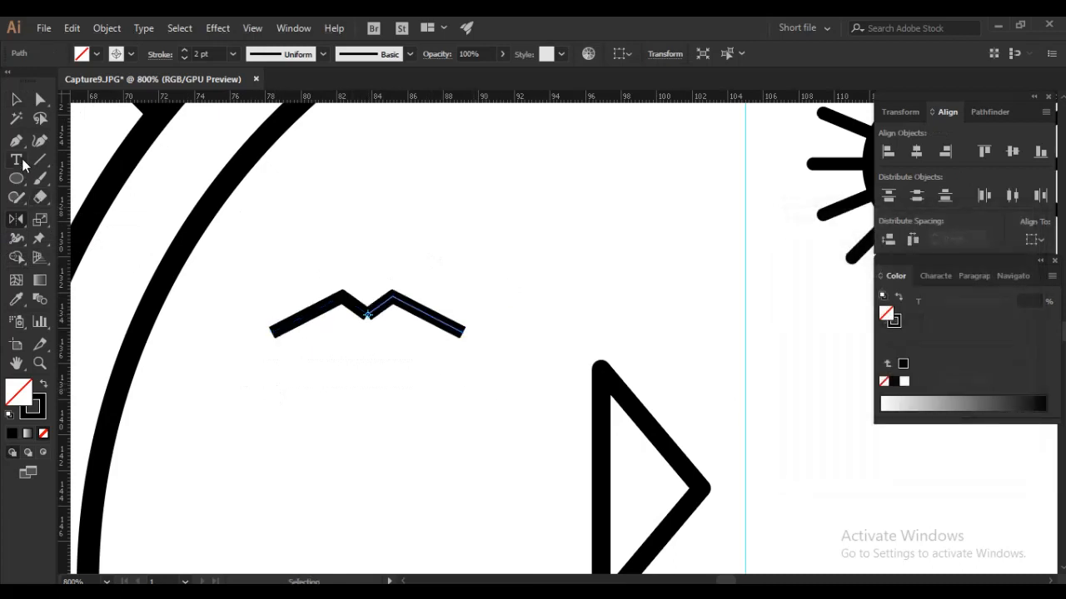
# - Join the two bird halves at their shared middle end points
pyautogui.click(39, 101)
pyautogui.click(344, 351)
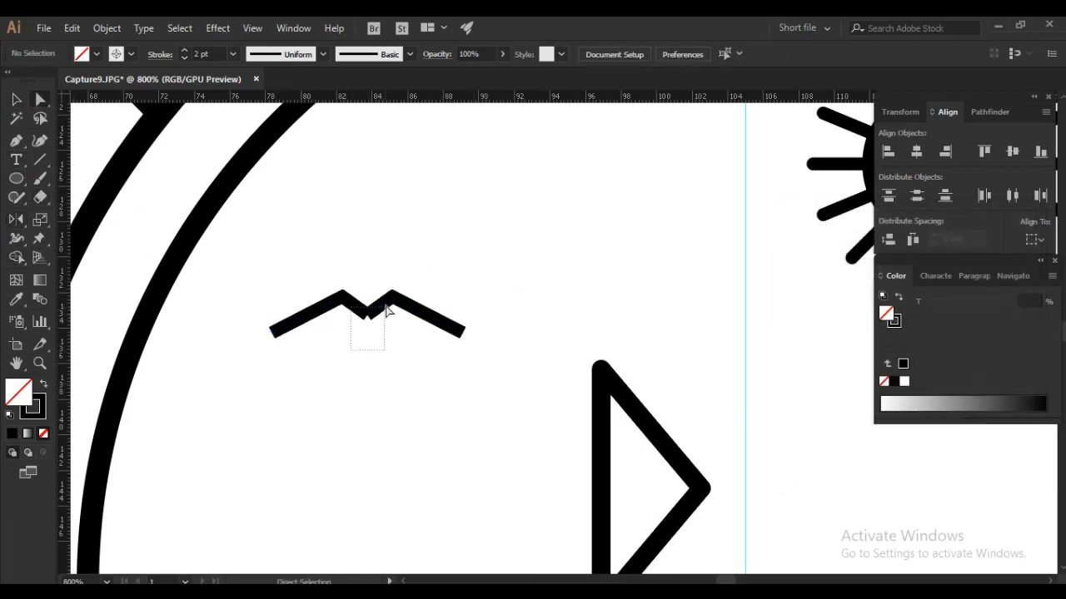
pyautogui.moveTo(385, 306); pyautogui.dragTo(374, 330)
pyautogui.rightClick(374, 337)
pyautogui.click(421, 138)
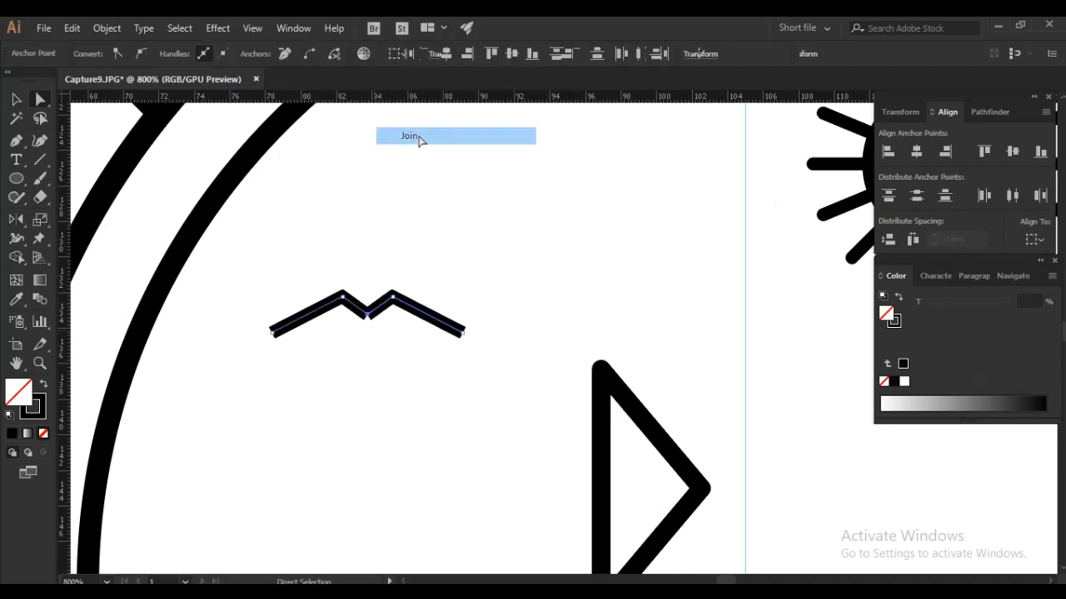
# - Widen the joined bird to about 13 mm
pyautogui.click(17, 100)
pyautogui.moveTo(442, 214); pyautogui.dragTo(379, 359)
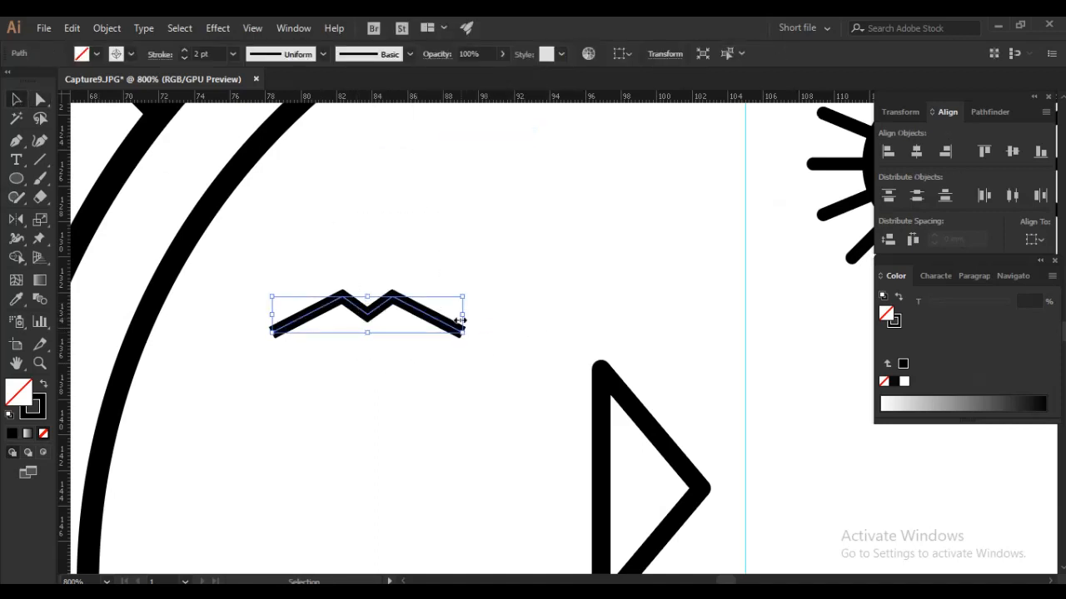
pyautogui.moveTo(474, 314); pyautogui.dragTo(496, 314)
pyautogui.keyDown('alt'); pyautogui.click(369, 407); pyautogui.keyUp('alt')
pyautogui.keyDown('alt'); pyautogui.click(369, 407); pyautogui.keyUp('alt')
pyautogui.moveTo(410, 411); pyautogui.dragTo(374, 359)
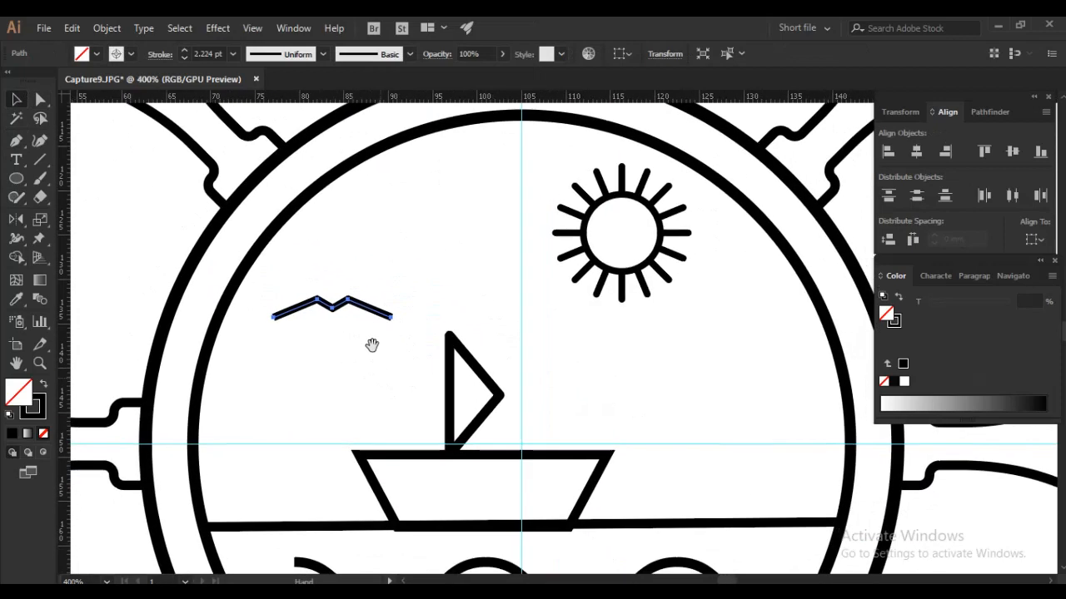
# - Copy the bird around the sky to make three left of the sun and three below and right of it, one of them smaller
pyautogui.moveTo(363, 308); pyautogui.dragTo(464, 209)
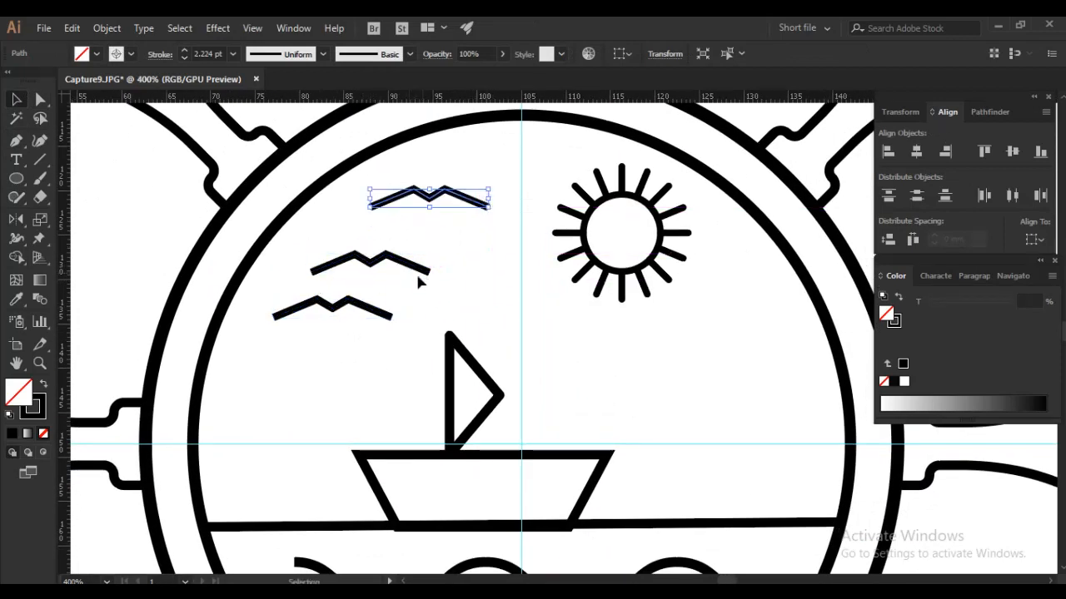
pyautogui.moveTo(414, 263)
pyautogui.mouseDown()
pyautogui.moveTo(757, 436)
pyautogui.moveTo(775, 361)
pyautogui.moveTo(753, 270)
pyautogui.moveTo(792, 279)
pyautogui.moveTo(738, 265)
pyautogui.moveTo(746, 264)
pyautogui.moveTo(744, 276)
pyautogui.mouseUp()
pyautogui.scroll(-3, 599, 355)
pyautogui.moveTo(650, 424); pyautogui.dragTo(595, 378)
pyautogui.scroll(-1, 591, 365)
pyautogui.click(798, 423)
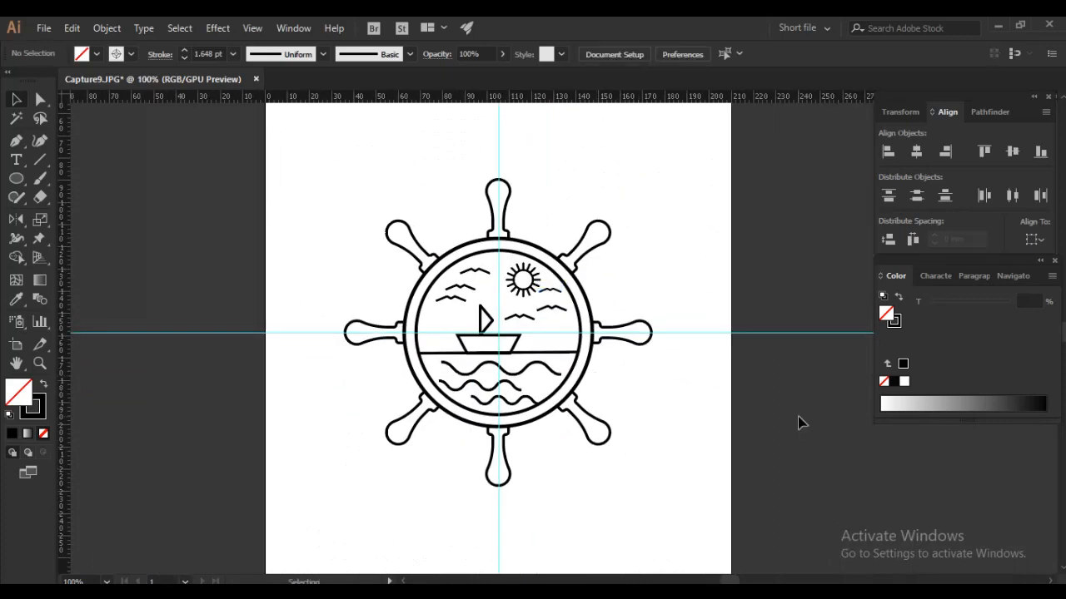
# - Clear all guides from the document
pyautogui.click(252, 28)
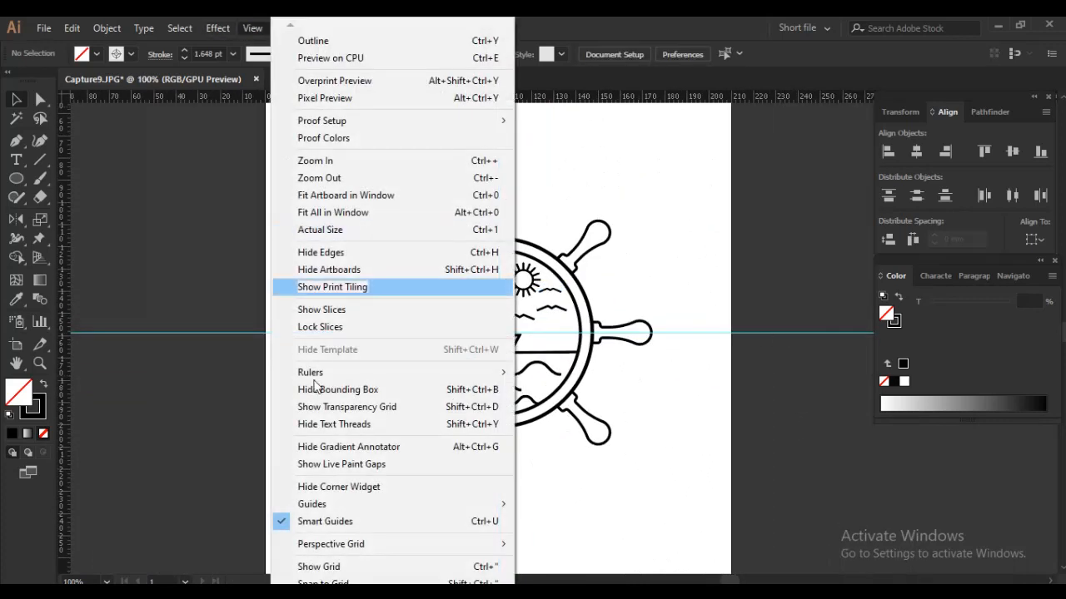
pyautogui.moveTo(375, 505)
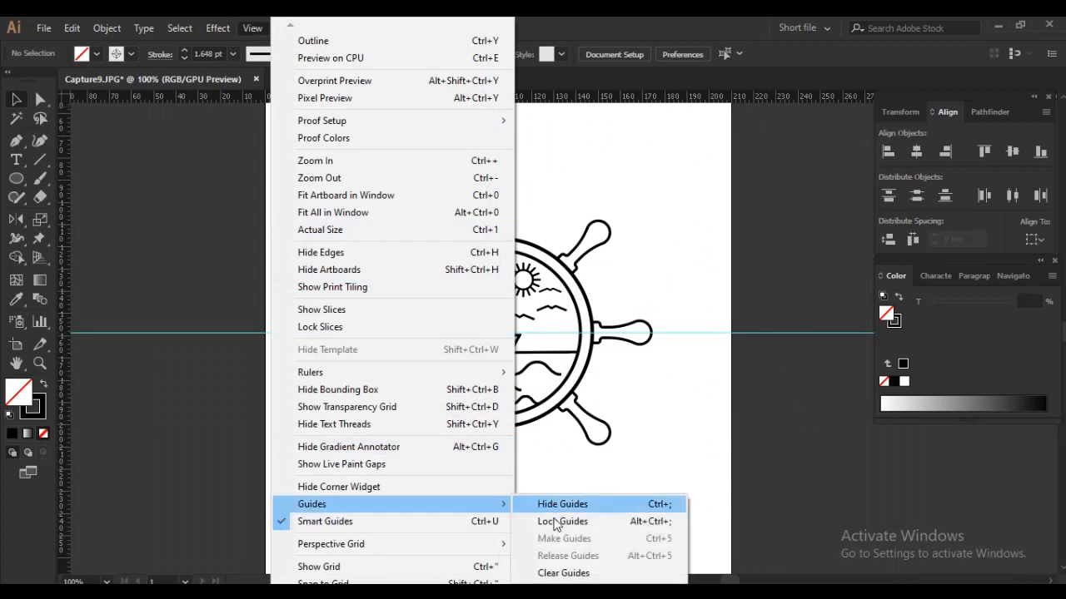
pyautogui.click(563, 573)
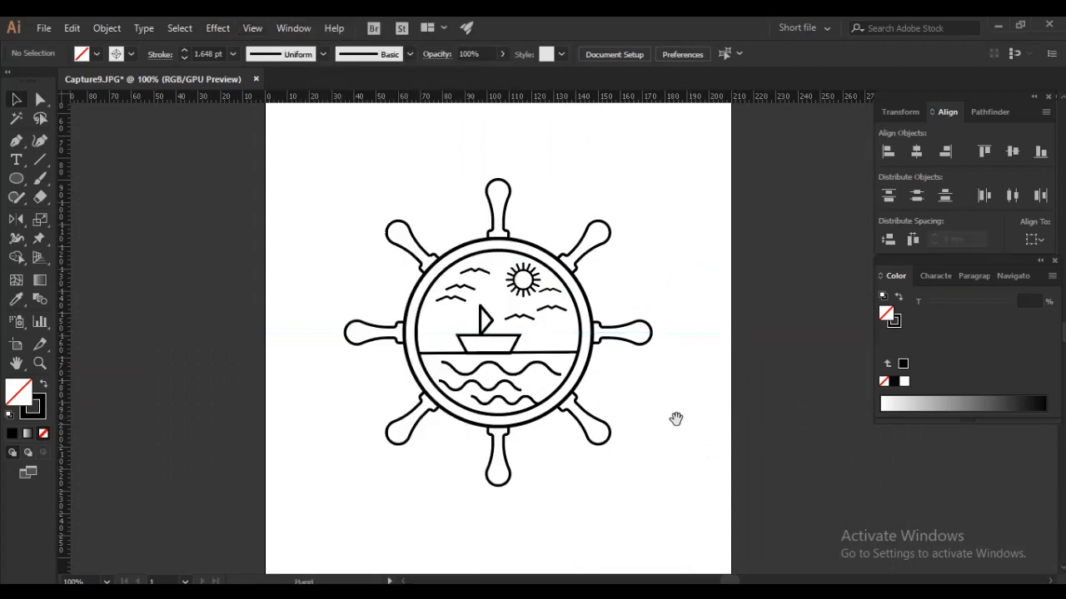
# - Widen the middle wave toward the right to about 47 mm
pyautogui.moveTo(675, 419); pyautogui.dragTo(667, 411)
pyautogui.click(482, 378)
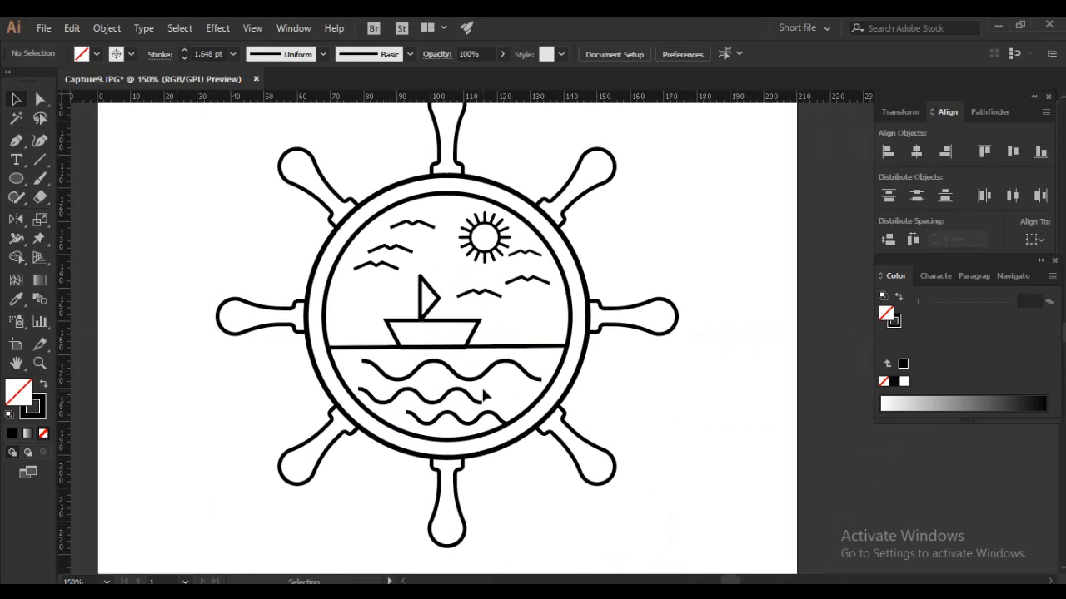
pyautogui.click(482, 405)
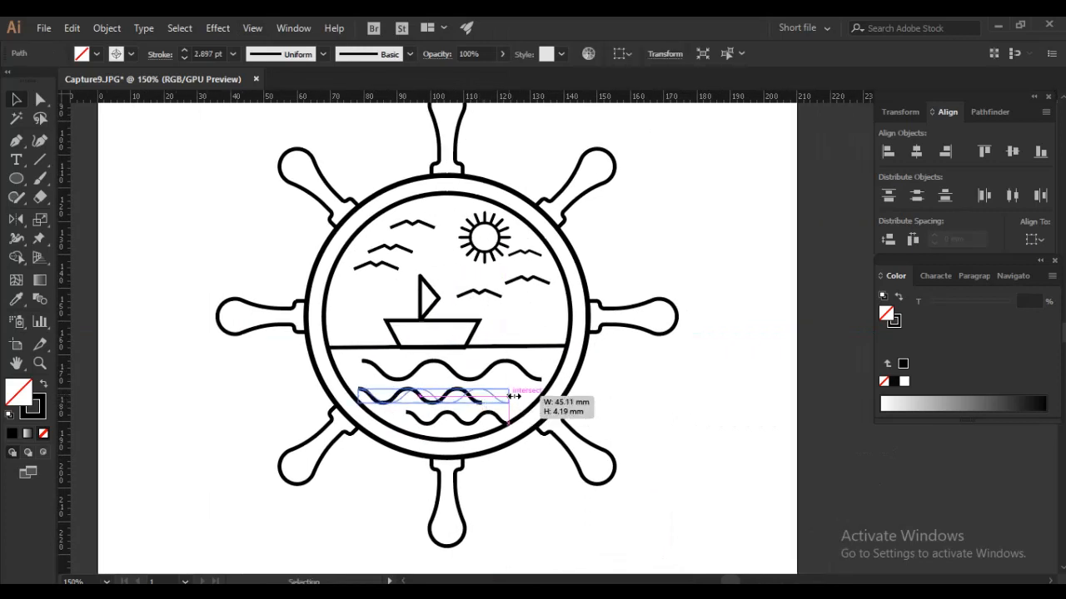
pyautogui.keyDown('ctrl'); pyautogui.keyDown('alt'); pyautogui.click(625, 392); pyautogui.keyUp('alt'); pyautogui.keyUp('ctrl')
pyautogui.moveTo(674, 389); pyautogui.dragTo(652, 392)
pyautogui.moveTo(744, 432); pyautogui.dragTo(755, 429)
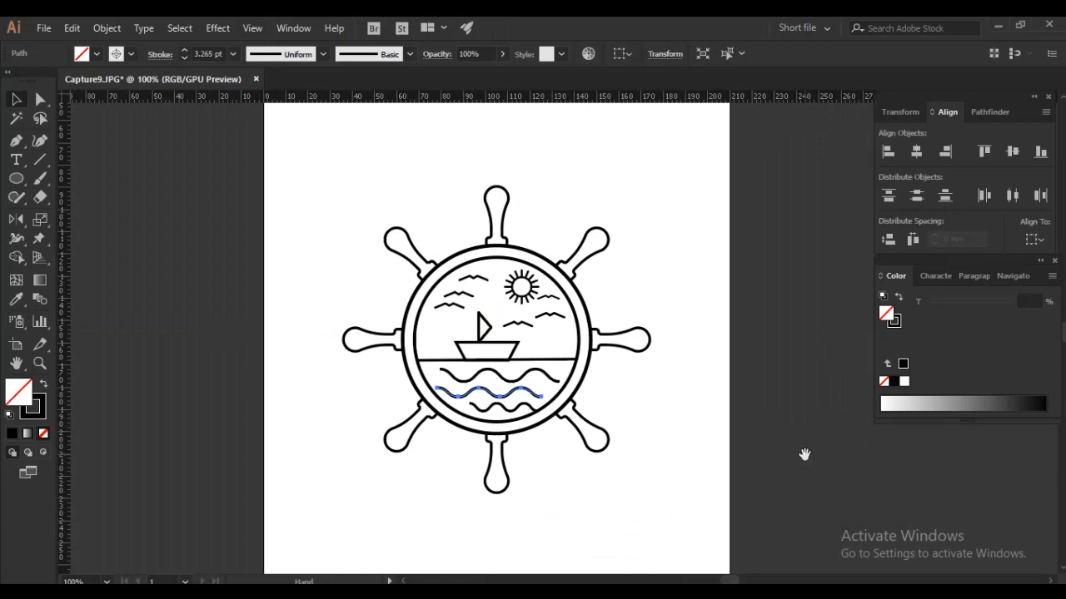
# - Set the stroke weight of the outer wheel circle to 3 pt
pyautogui.click(469, 263)
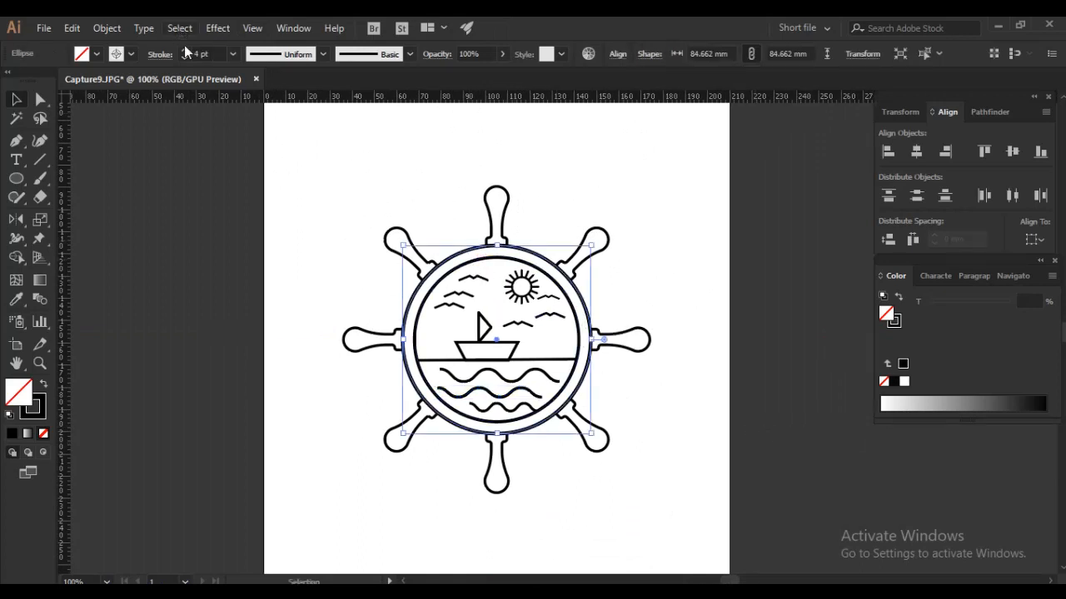
pyautogui.click(220, 52)
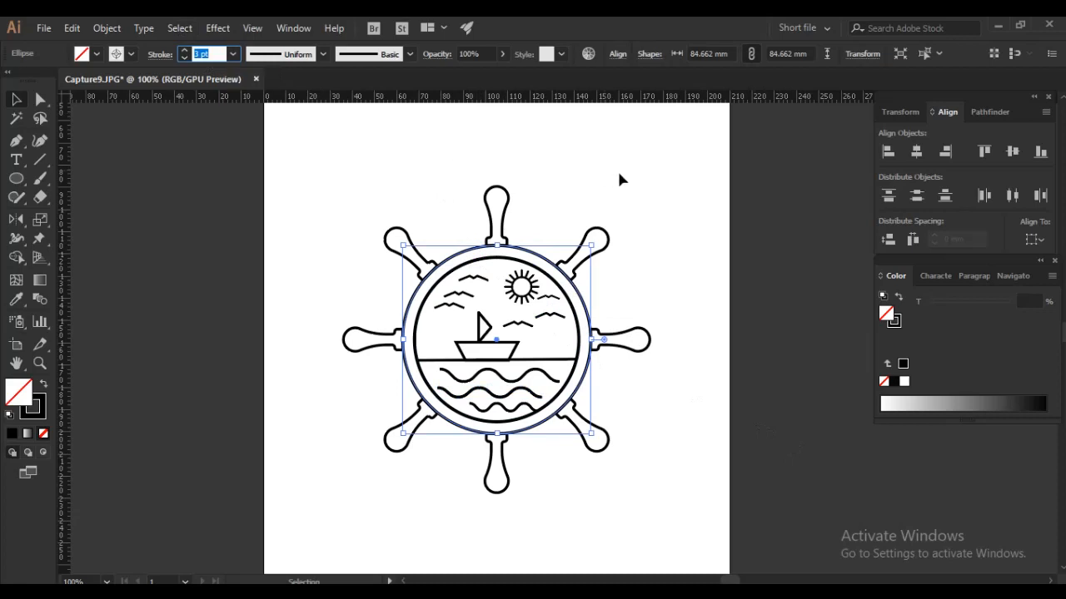
pyautogui.click(812, 247)
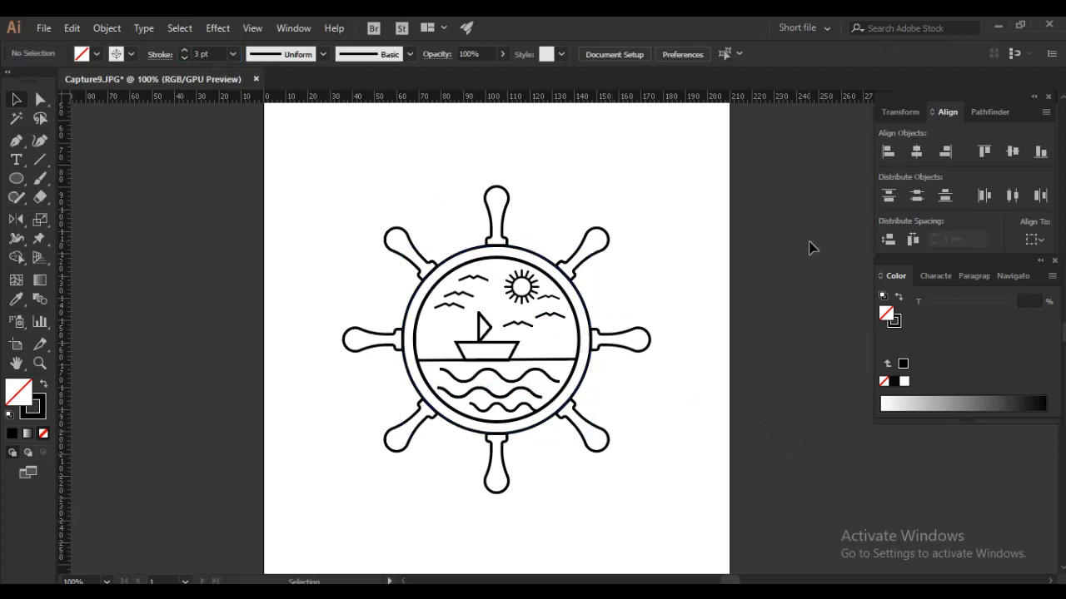